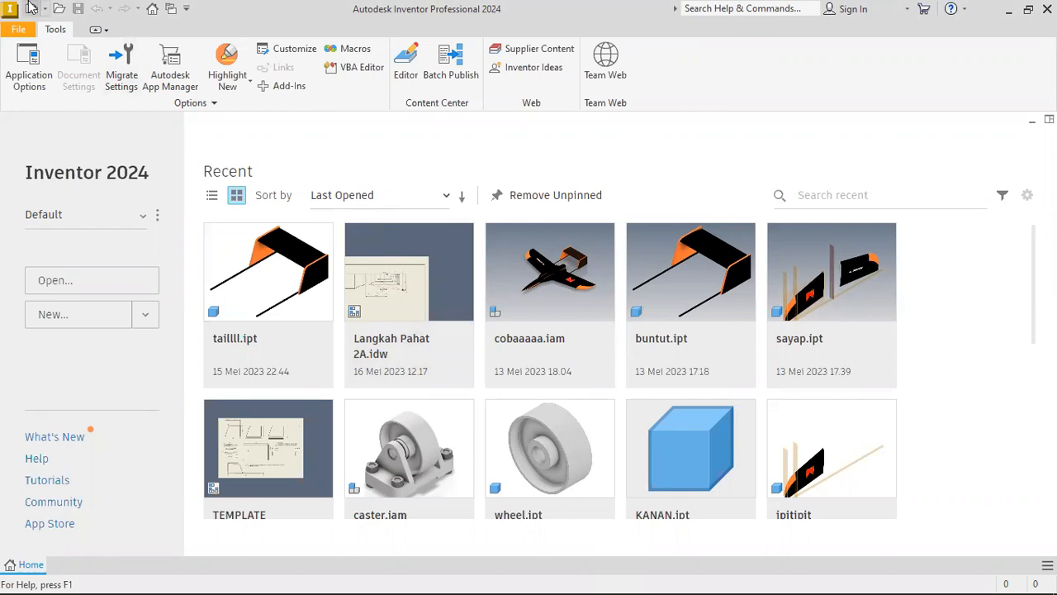
Create a new metric drawing from the ISO.idw template.
click(30, 7)
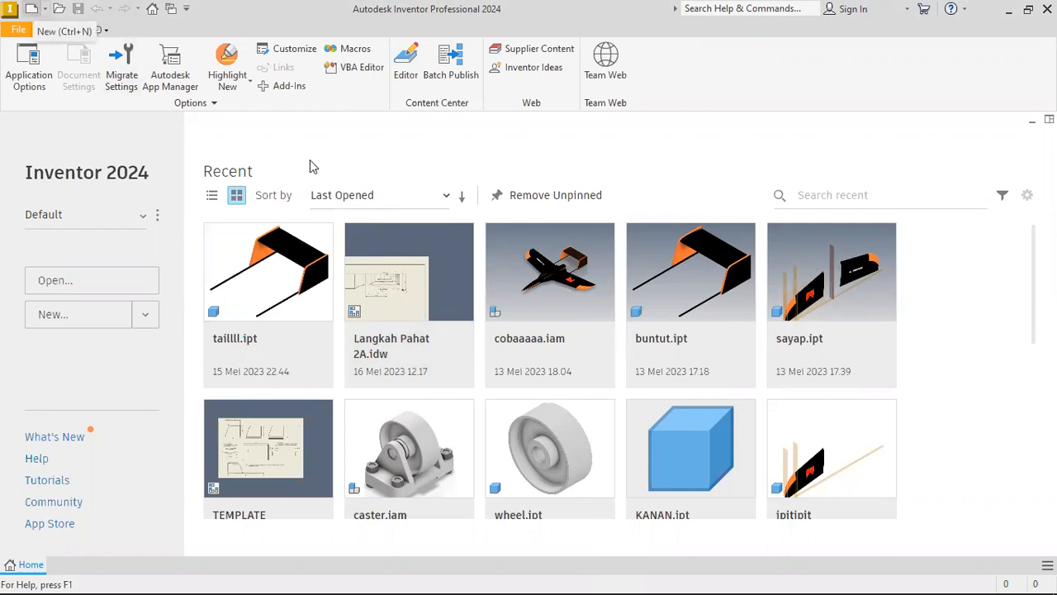
scroll(620, 363, down, 5)
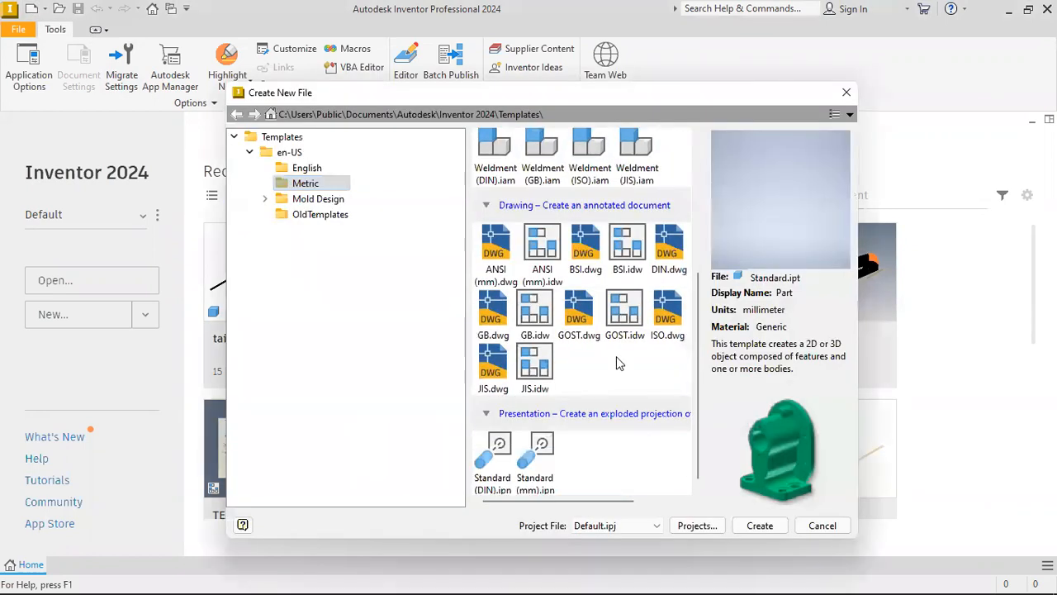
drag(596, 505, 640, 503)
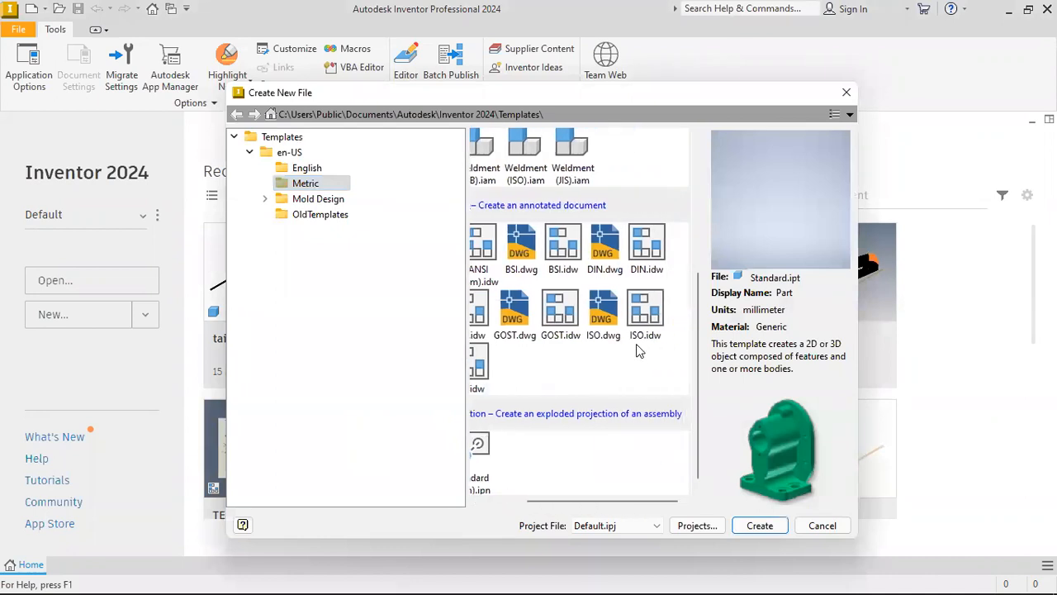
click(643, 321)
double_click(644, 320)
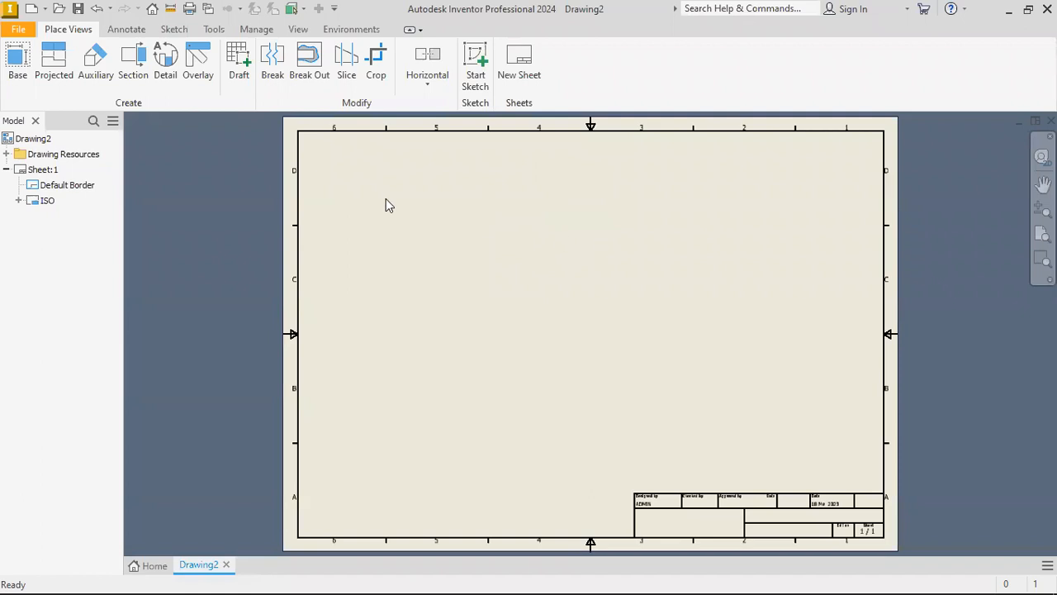
click(7, 155)
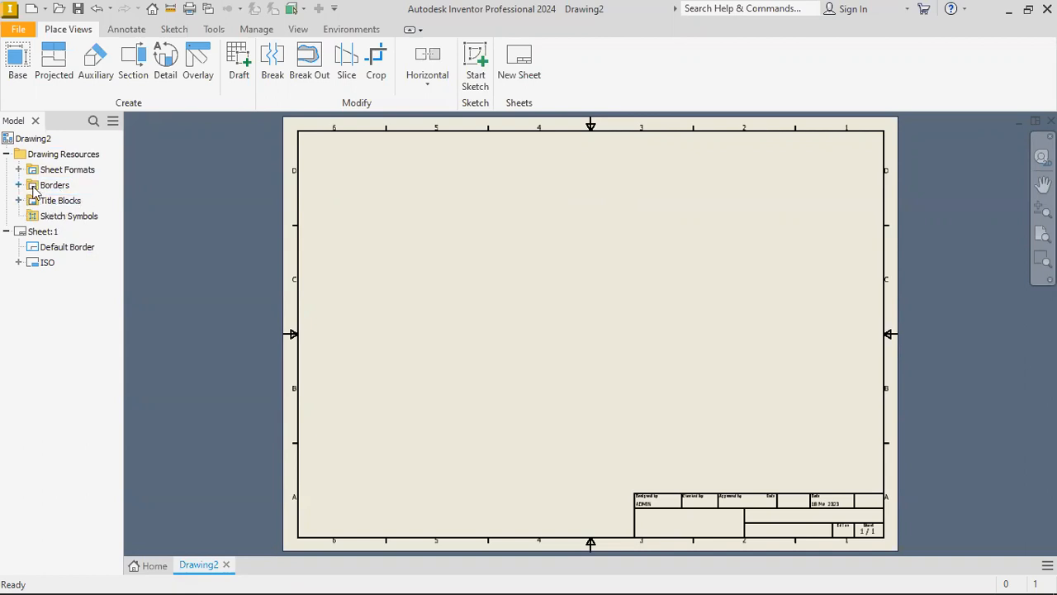
click(18, 185)
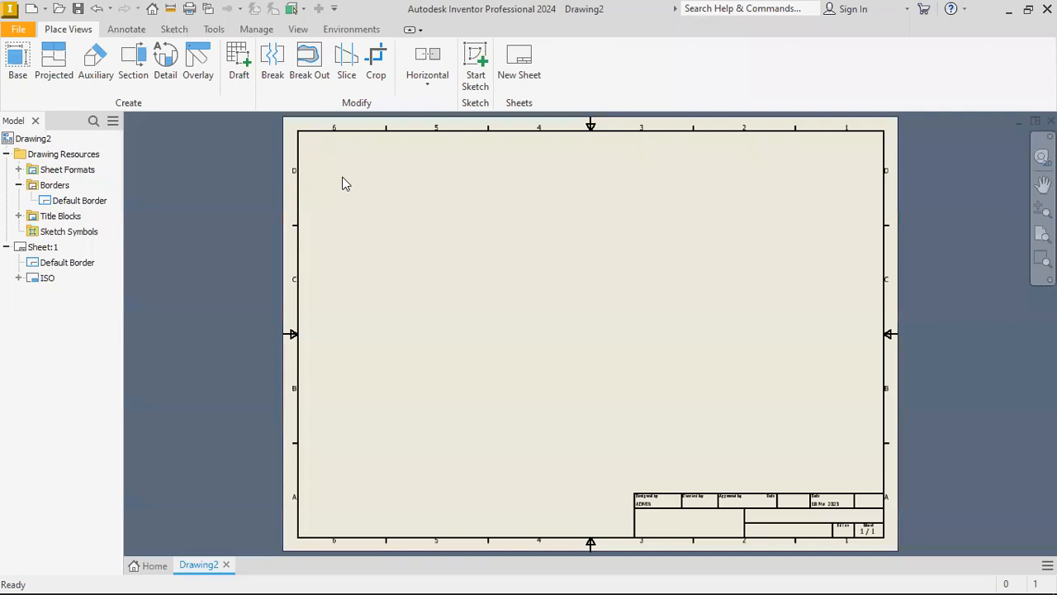
middle_drag(345, 176, 344, 185)
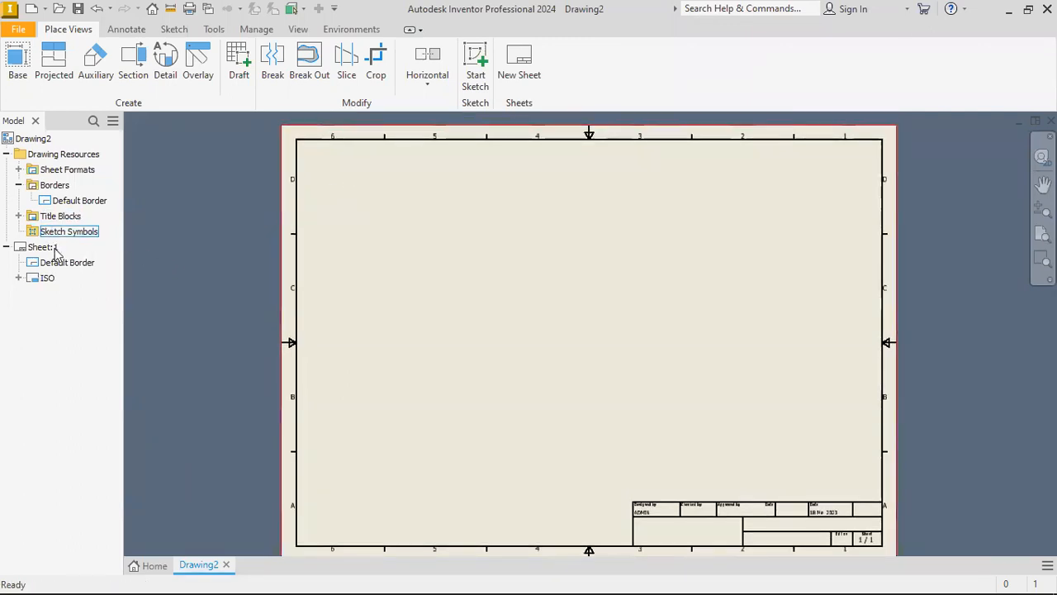
click(54, 187)
right_click(54, 189)
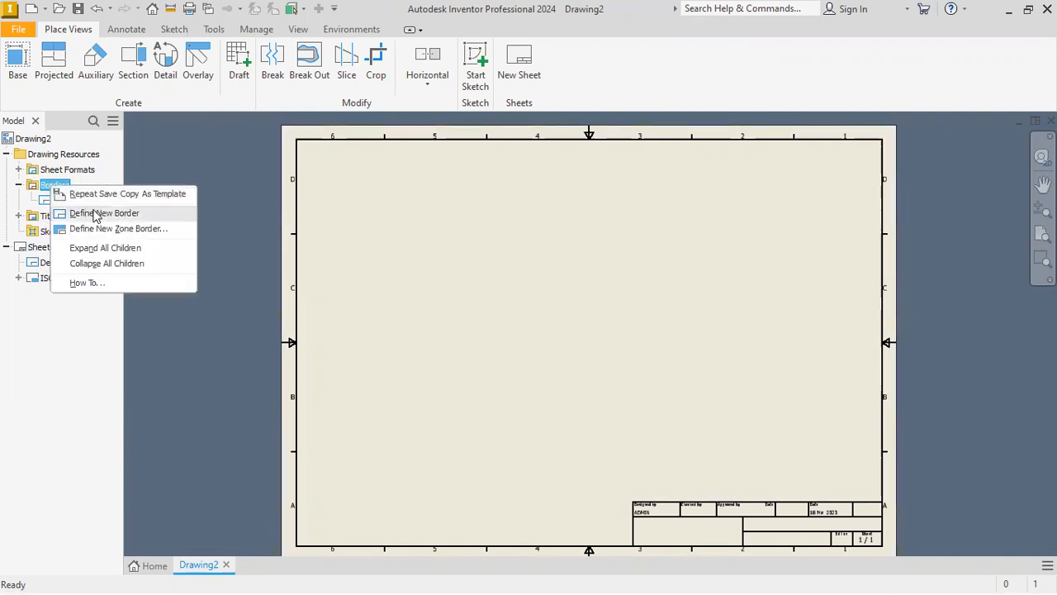
click(95, 213)
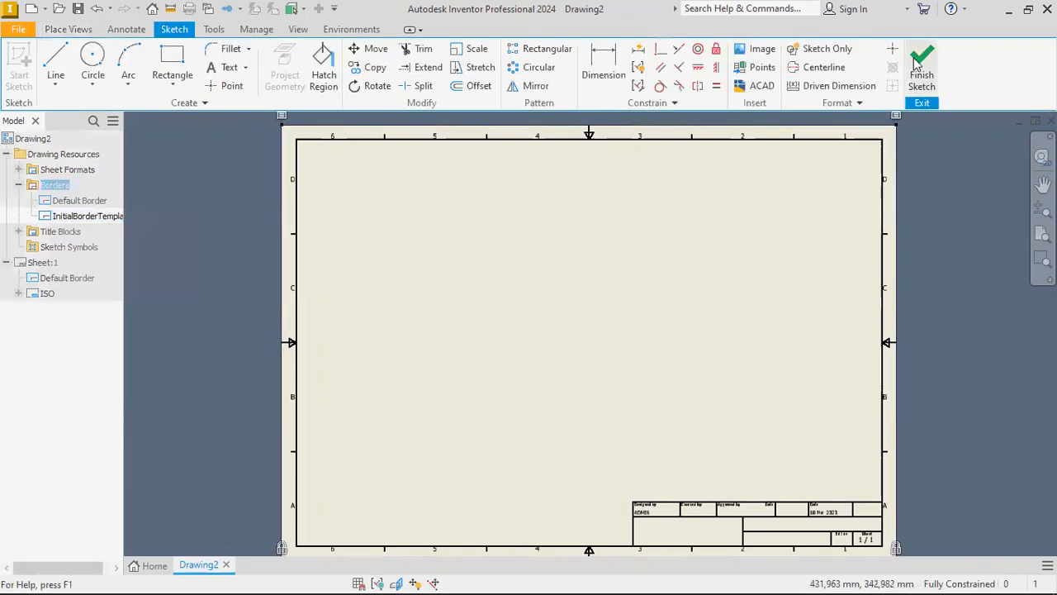
click(228, 195)
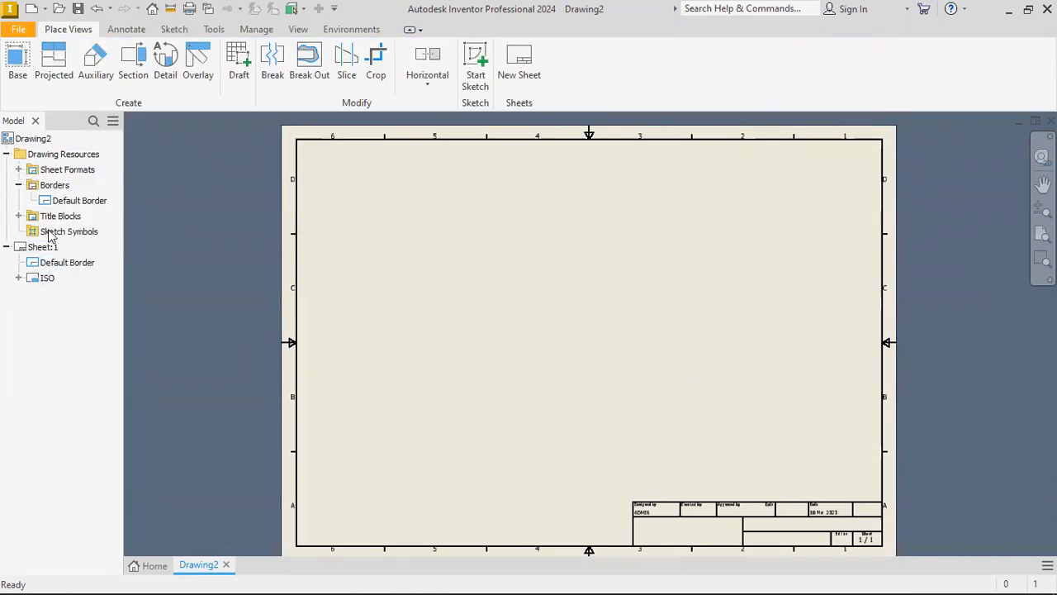
click(7, 154)
Delete the default border from Sheet:1.
click(43, 170)
scroll(339, 198, down, 2)
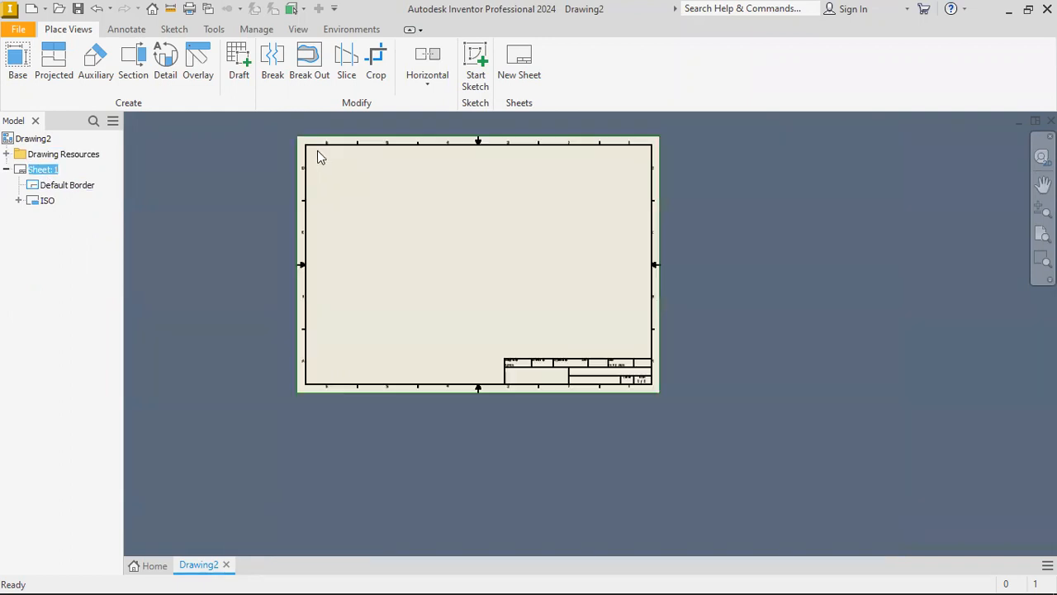
scroll(387, 185, up, 3)
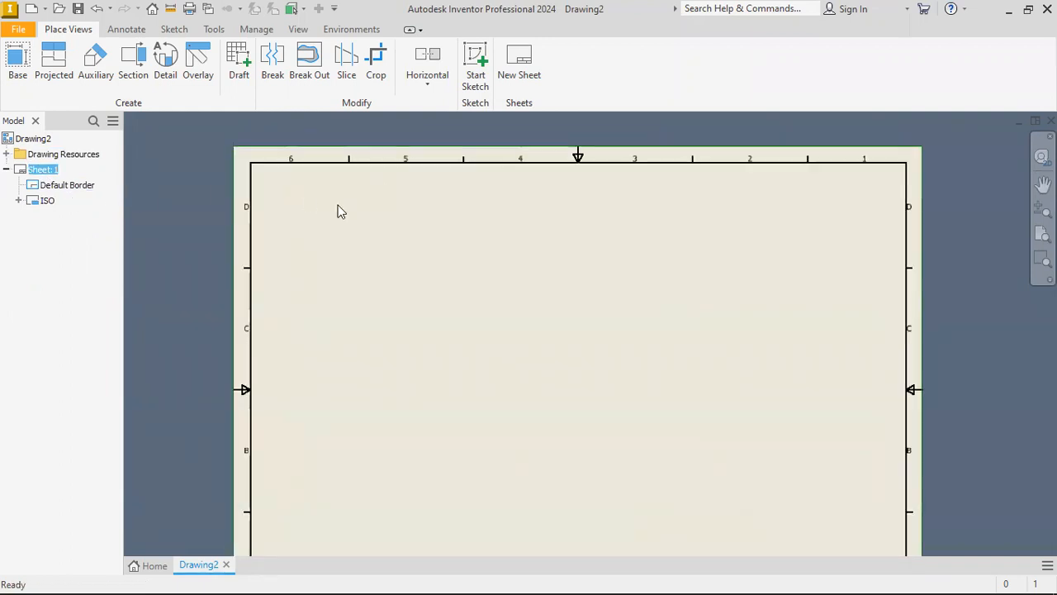
middle_drag(337, 206, 338, 177)
click(67, 187)
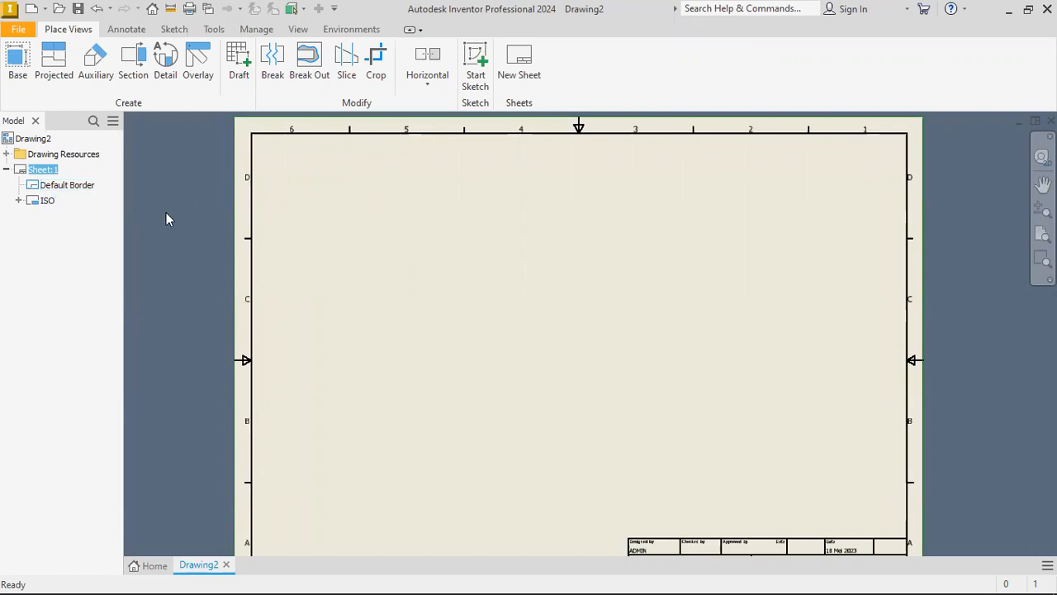
click(57, 185)
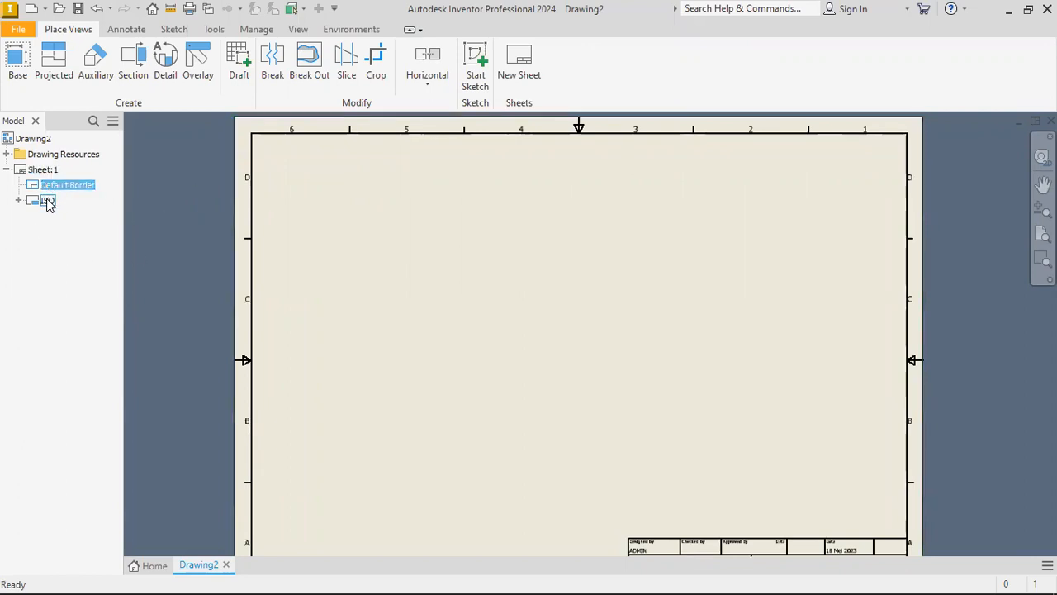
right_click(56, 191)
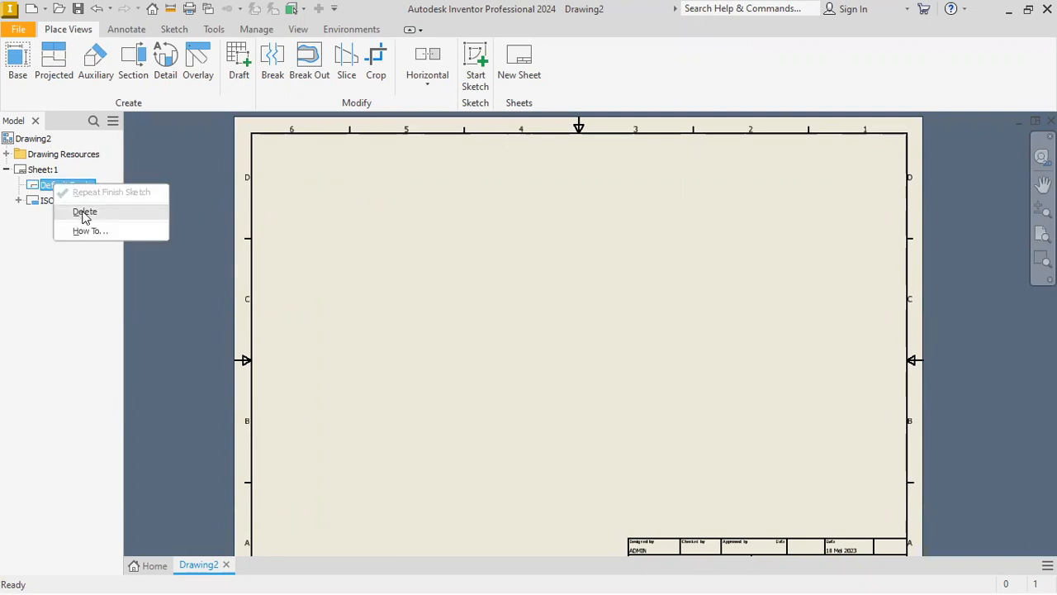
click(84, 213)
Delete the ISO title block from Sheet:1.
mouse_move(592, 244)
middle_down()
mouse_move(572, 232)
mouse_move(565, 209)
middle_up()
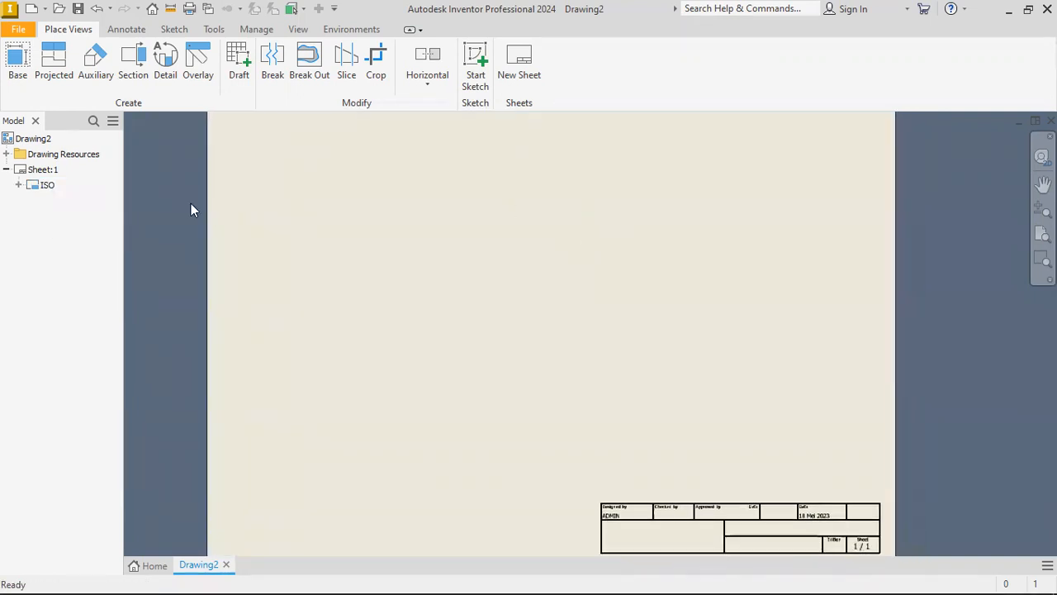
right_click(47, 185)
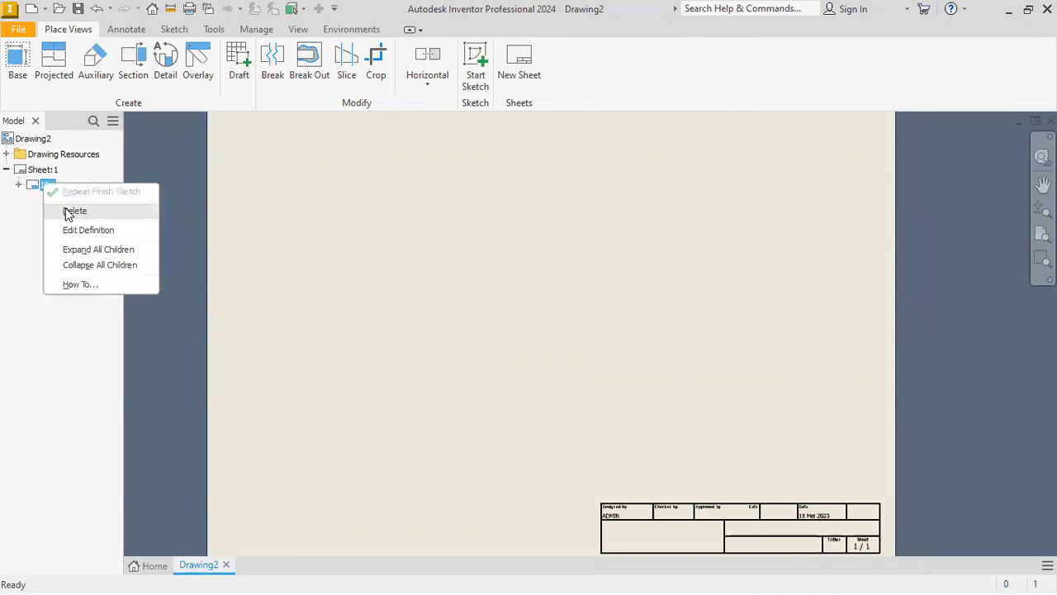
click(67, 214)
Define a new border in the drawing resources and sketch a rectangle inside the sheet outline, about 15 mm below its top edge.
scroll(500, 263, up, 3)
mouse_move(446, 260)
middle_down()
mouse_move(431, 283)
mouse_move(481, 270)
middle_up()
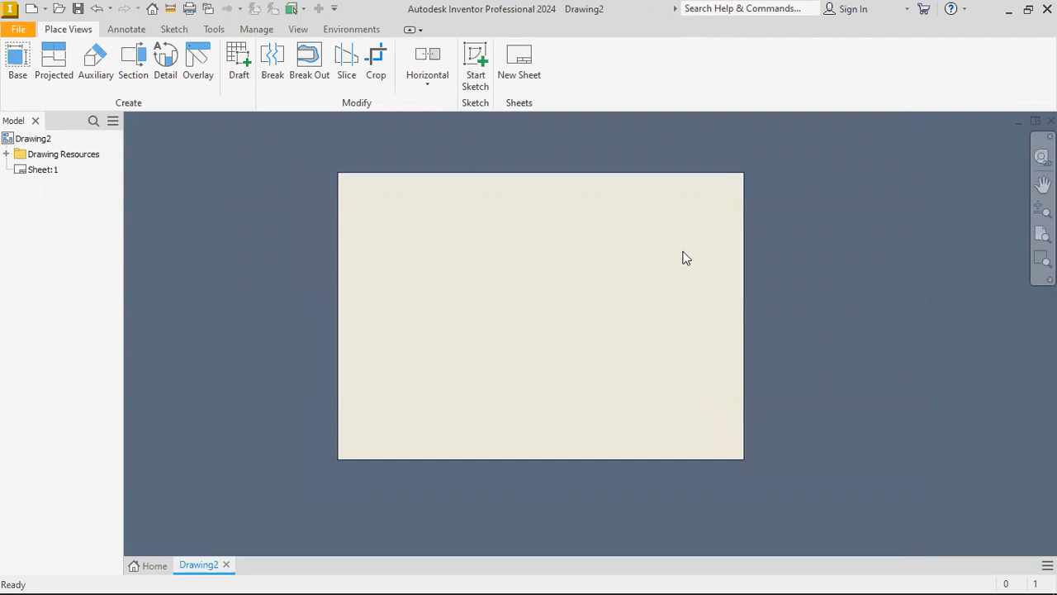
scroll(562, 271, down, 3)
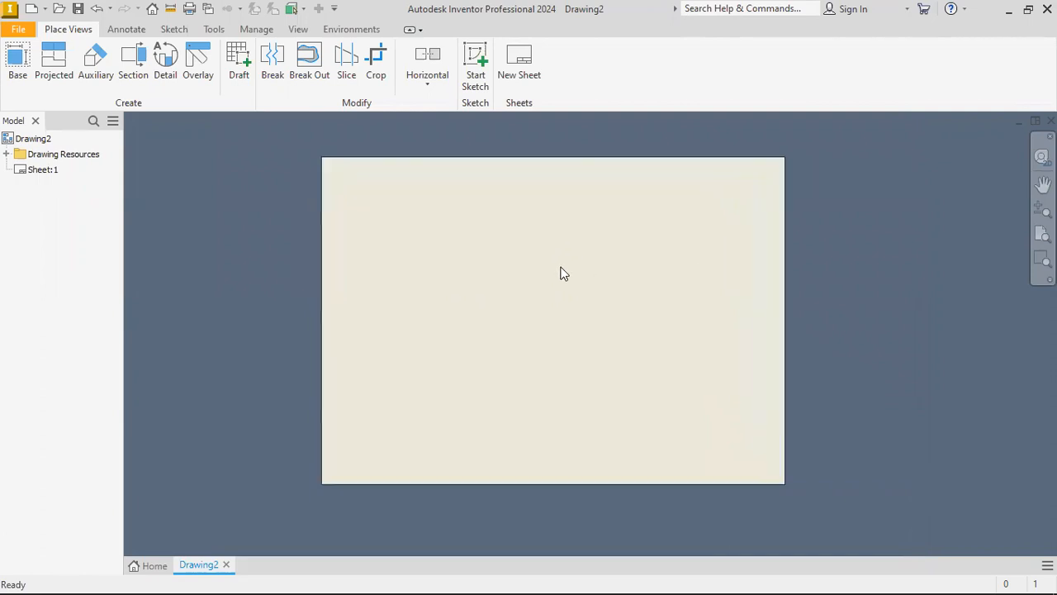
click(6, 154)
click(51, 185)
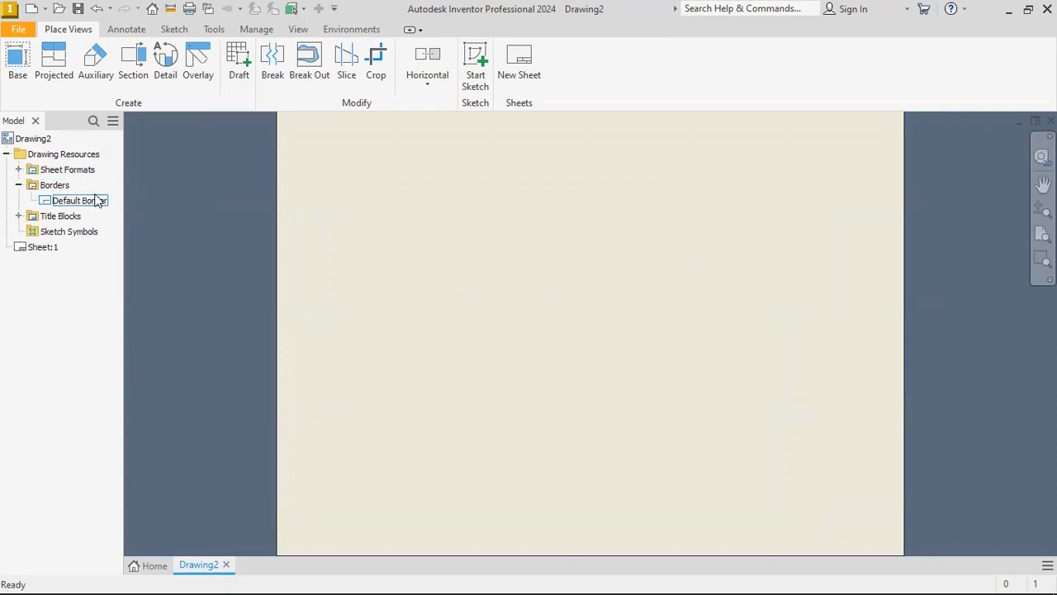
scroll(323, 204, up, 2)
middle_drag(321, 197, 362, 206)
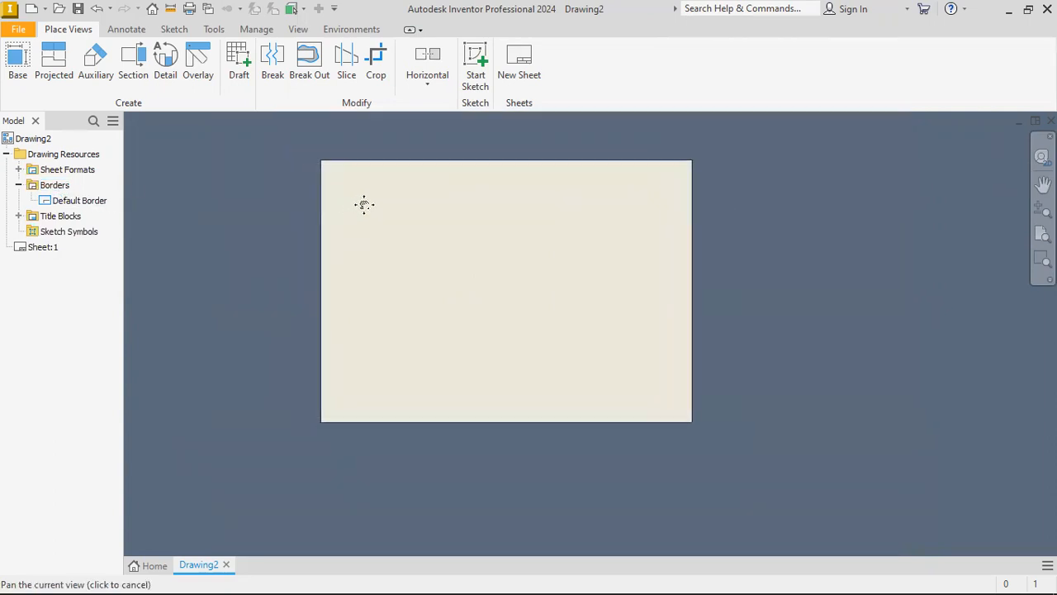
scroll(354, 207, down, 1)
right_click(51, 185)
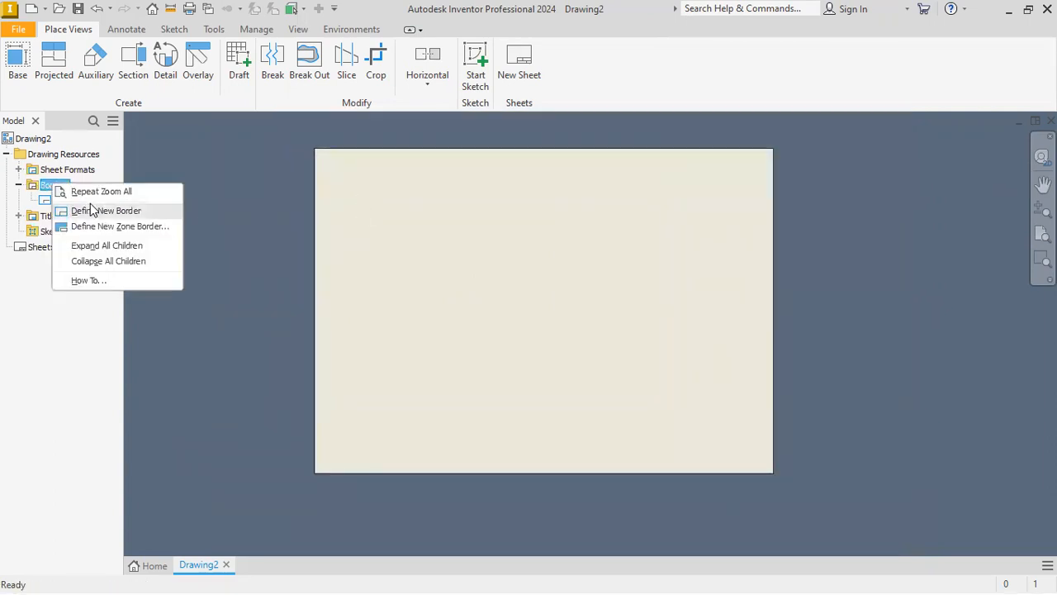
click(105, 211)
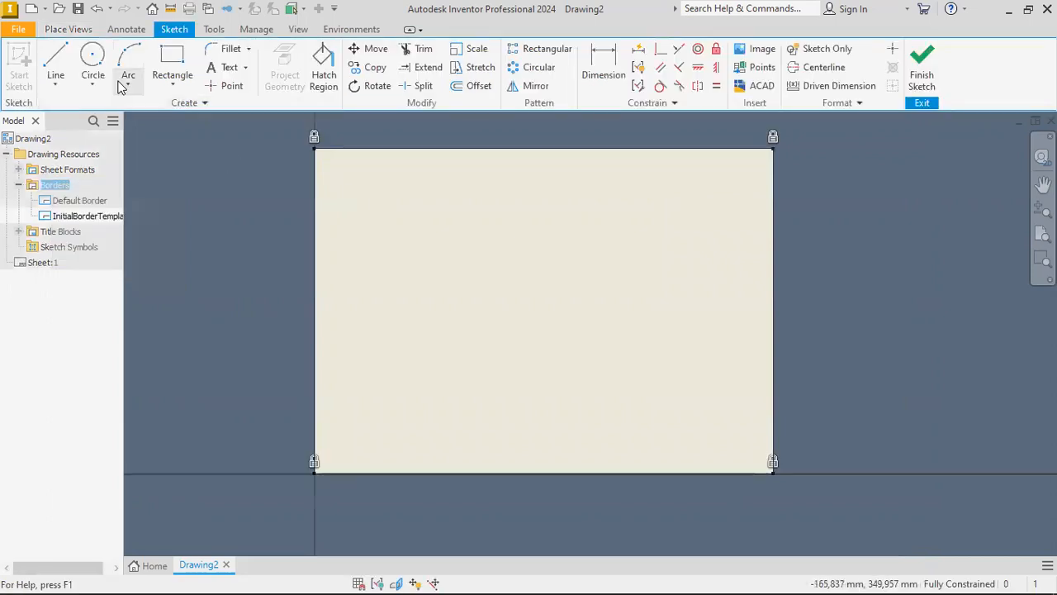
click(172, 66)
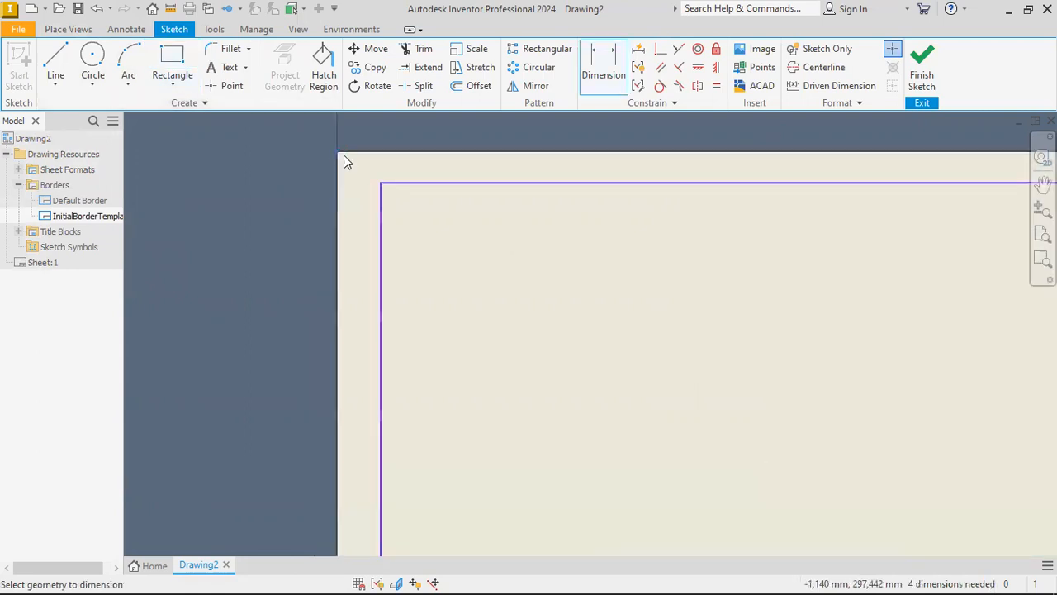
click(340, 154)
Dimension the border rectangle 10 mm from the sheet's top edge and 20 mm from its left edge.
click(407, 182)
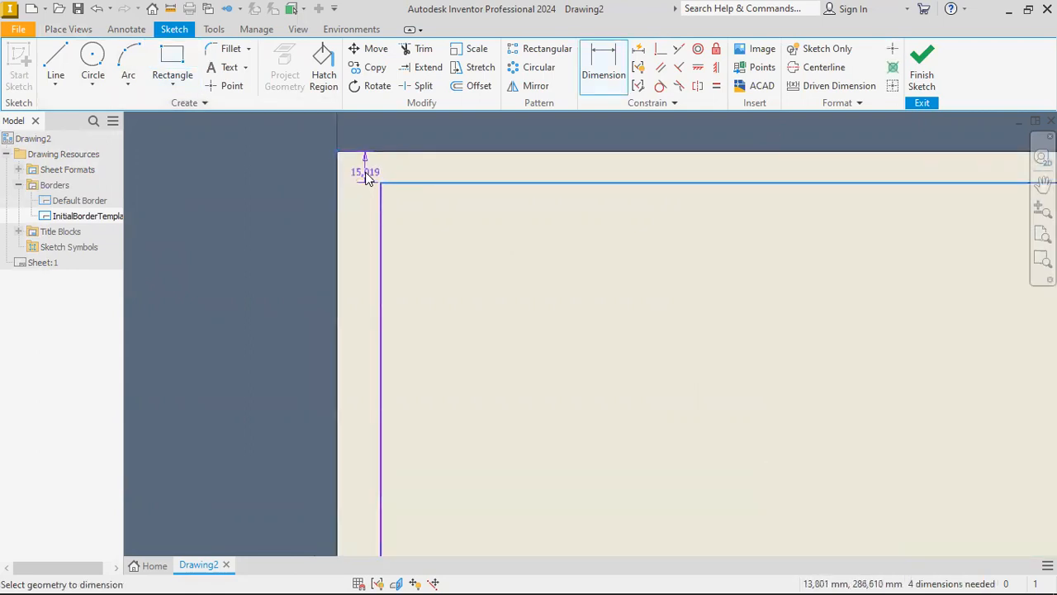
click(366, 177)
text(10)
key(Return)
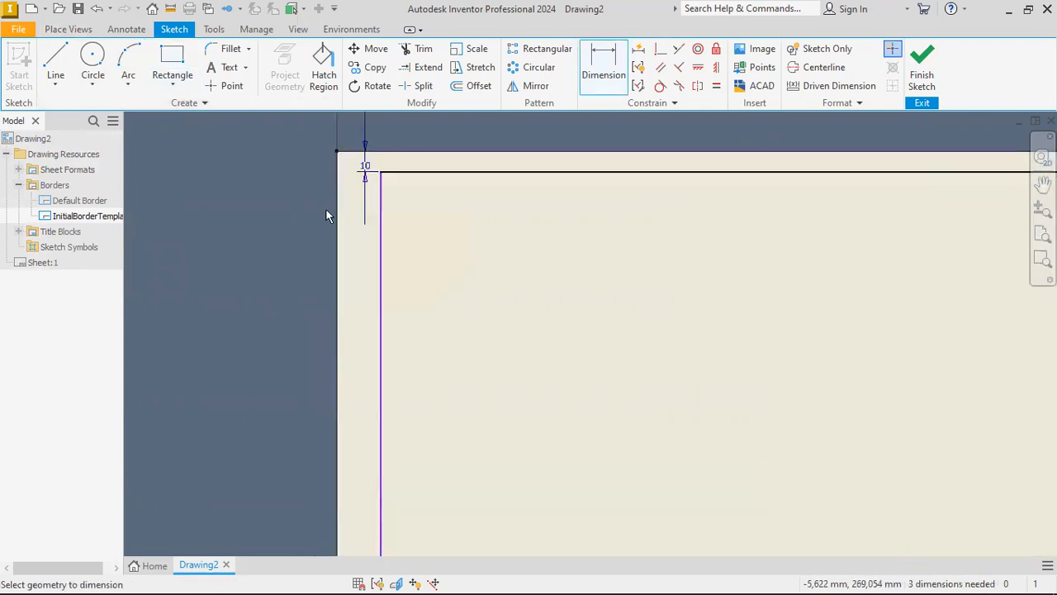
click(380, 203)
click(336, 150)
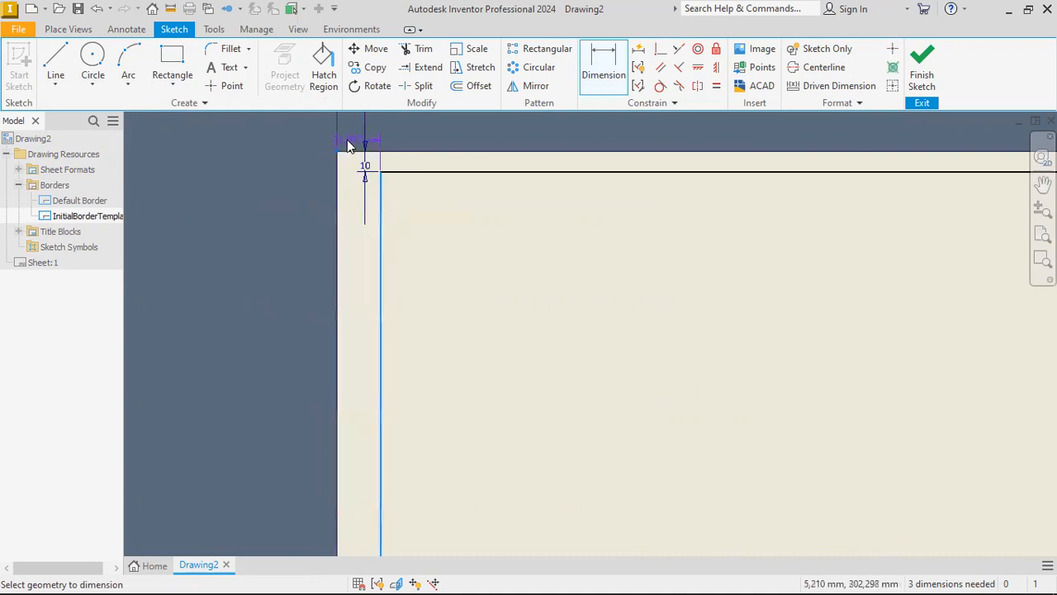
click(349, 144)
text(20)
key(Return)
Dimension the border rectangle 10 mm from both the right and bottom edges of the sheet.
scroll(350, 147, down, 4)
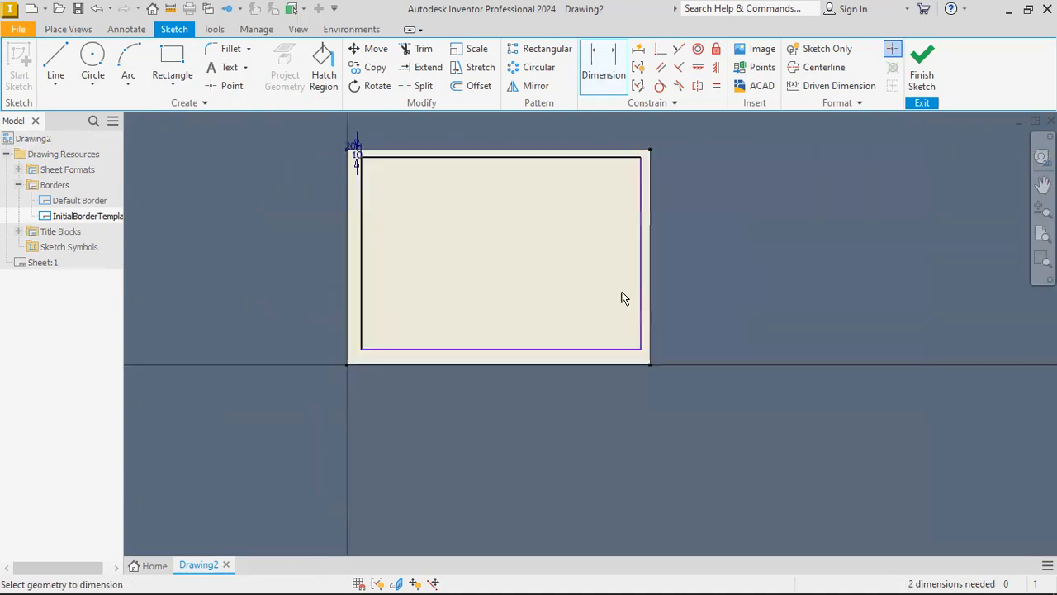
scroll(646, 352, up, 8)
middle_drag(679, 375, 655, 330)
click(616, 337)
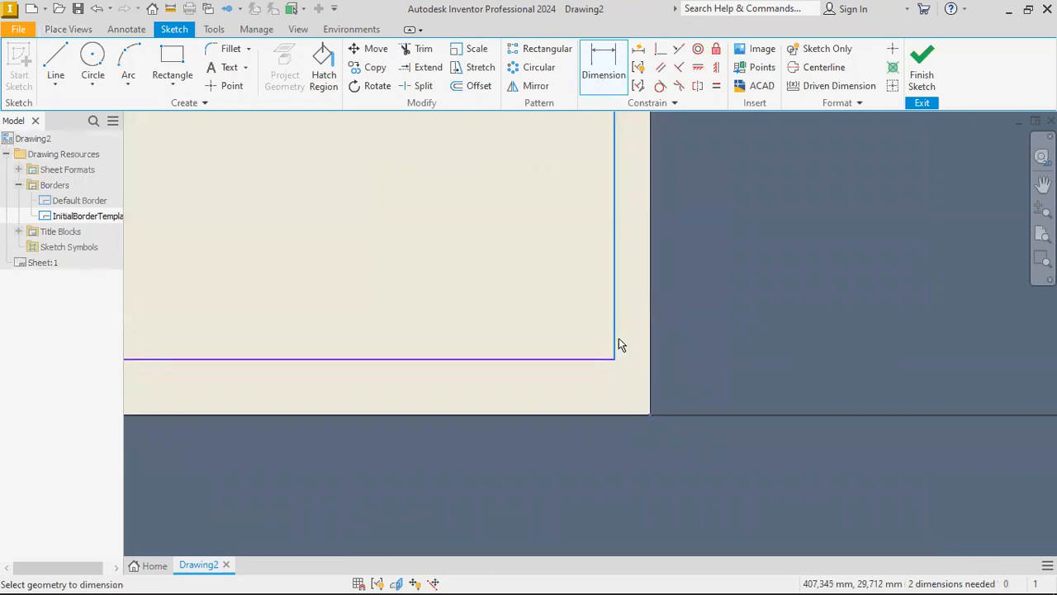
click(634, 345)
text(10)
key(Return)
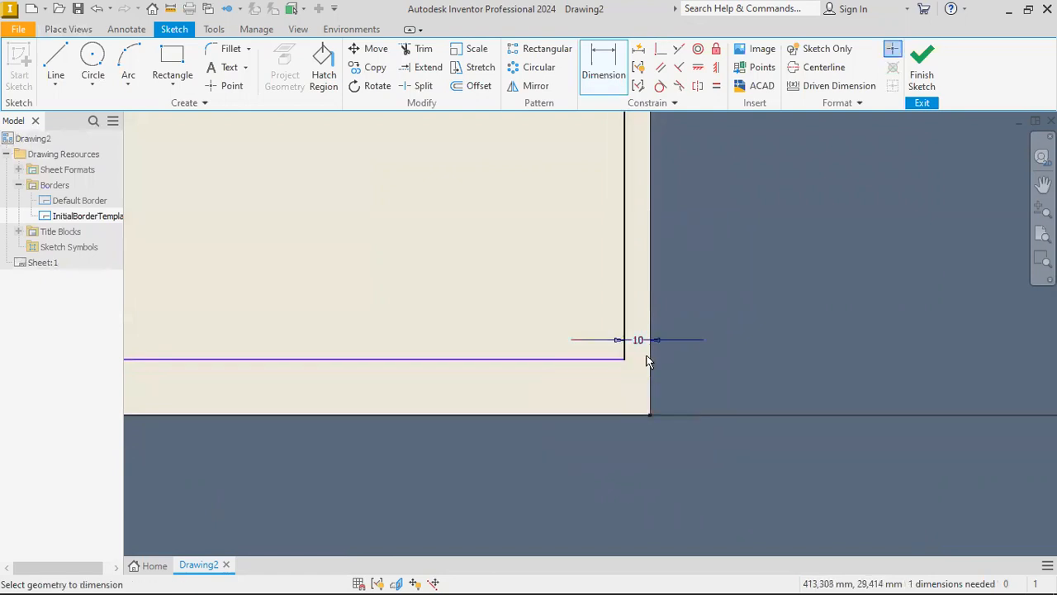
click(651, 417)
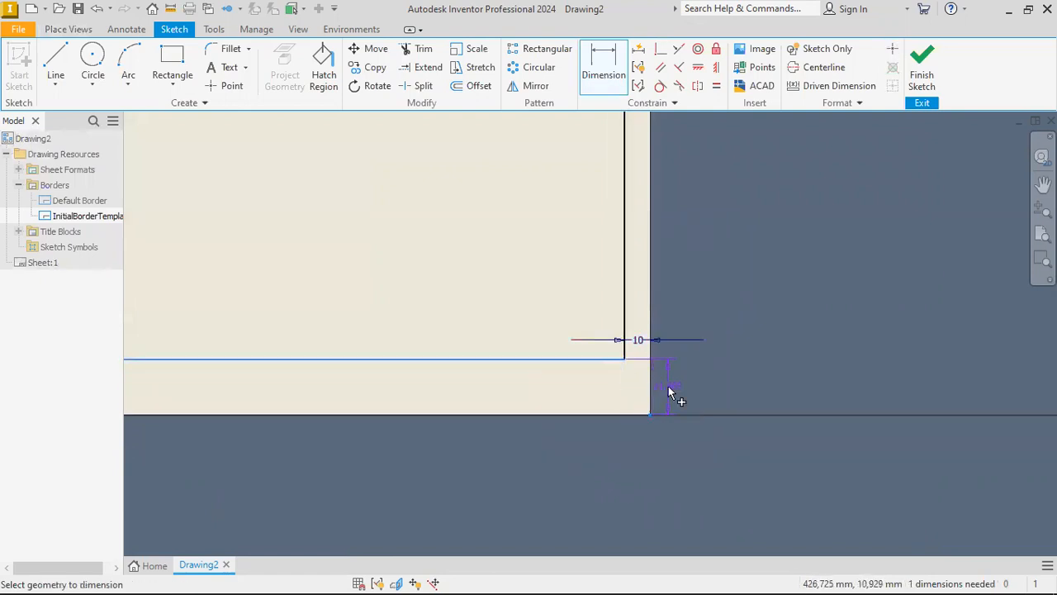
click(670, 393)
text(10)
key(Return)
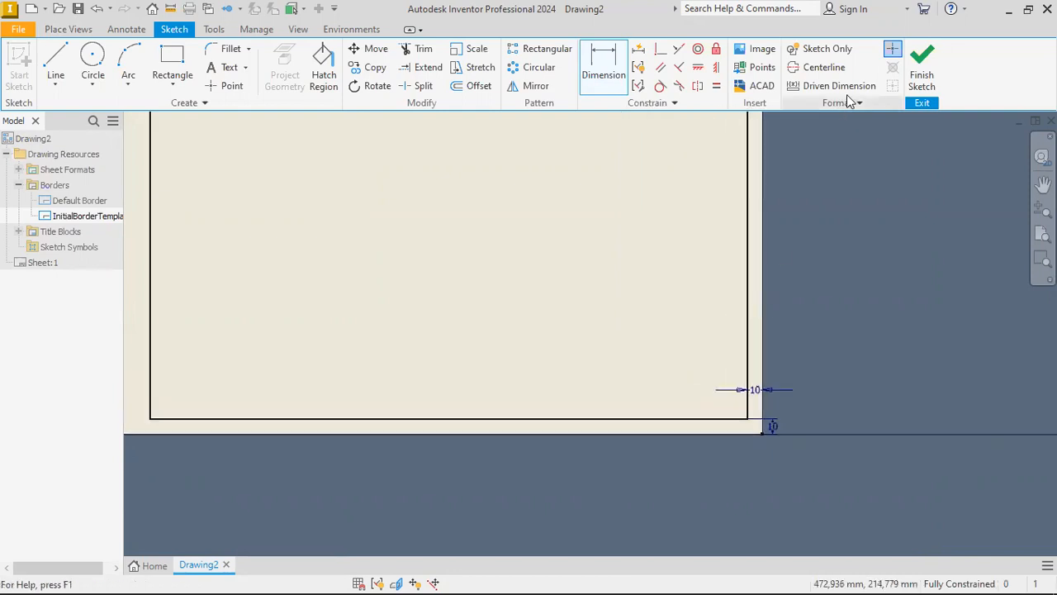
Finish the border sketch and save the border as "garis tepi baru".
click(919, 74)
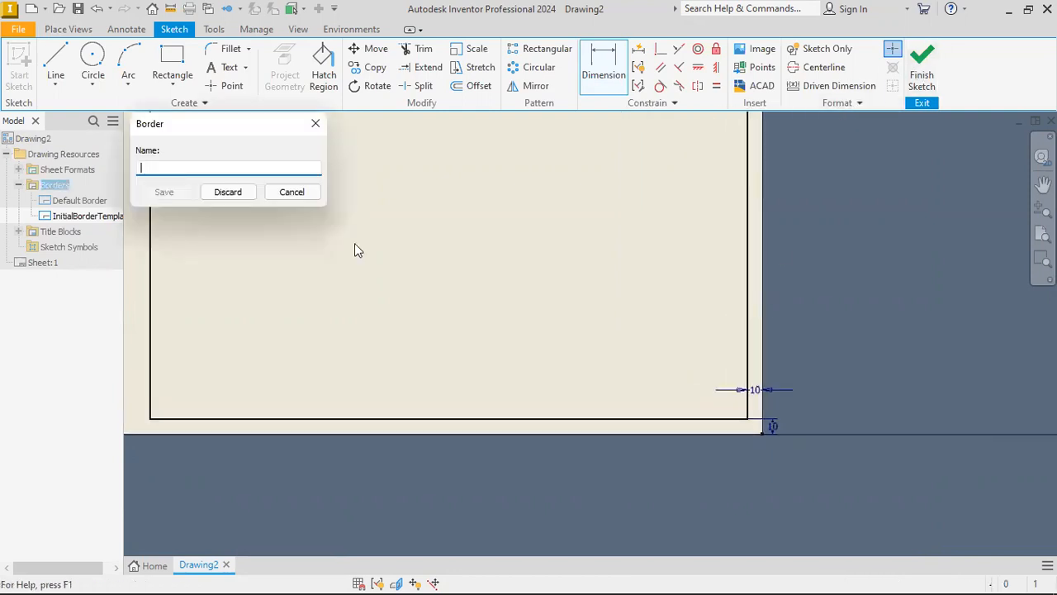
text(gaer)
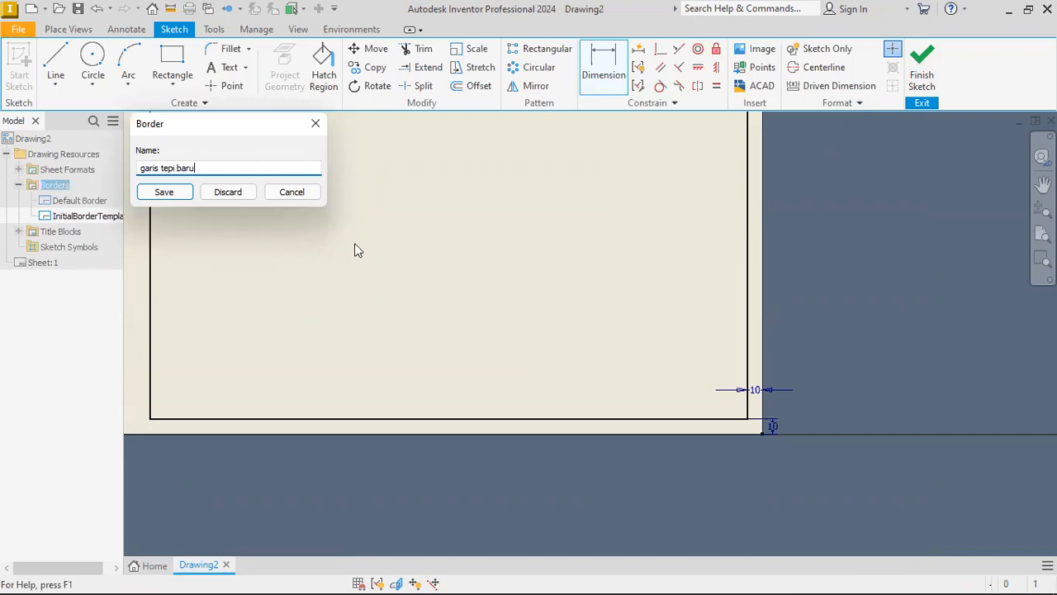
key(Return)
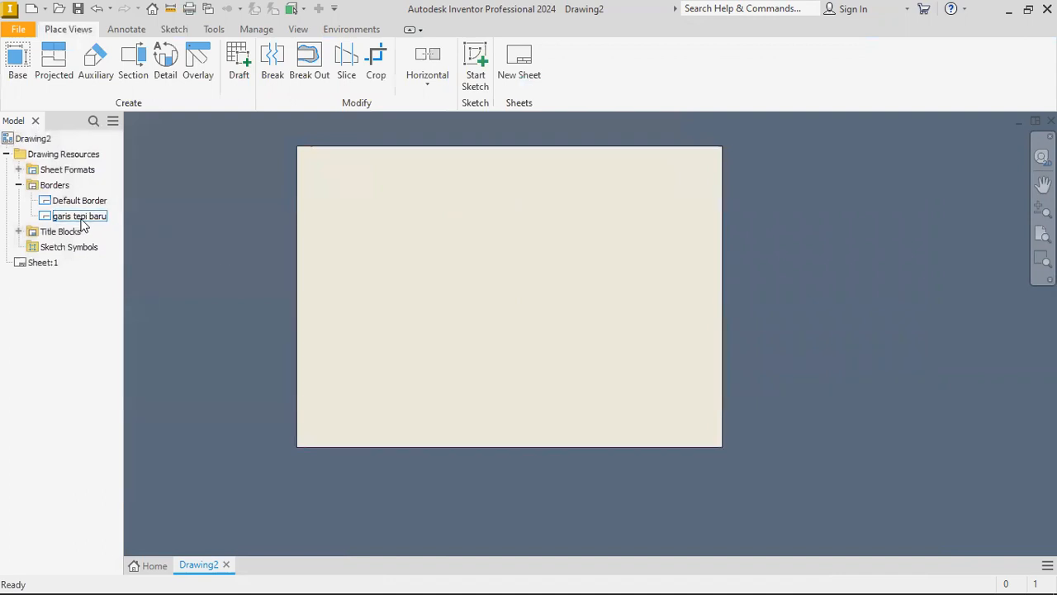
Insert the "garis tepi baru" border on the sheet.
right_click(81, 220)
click(128, 285)
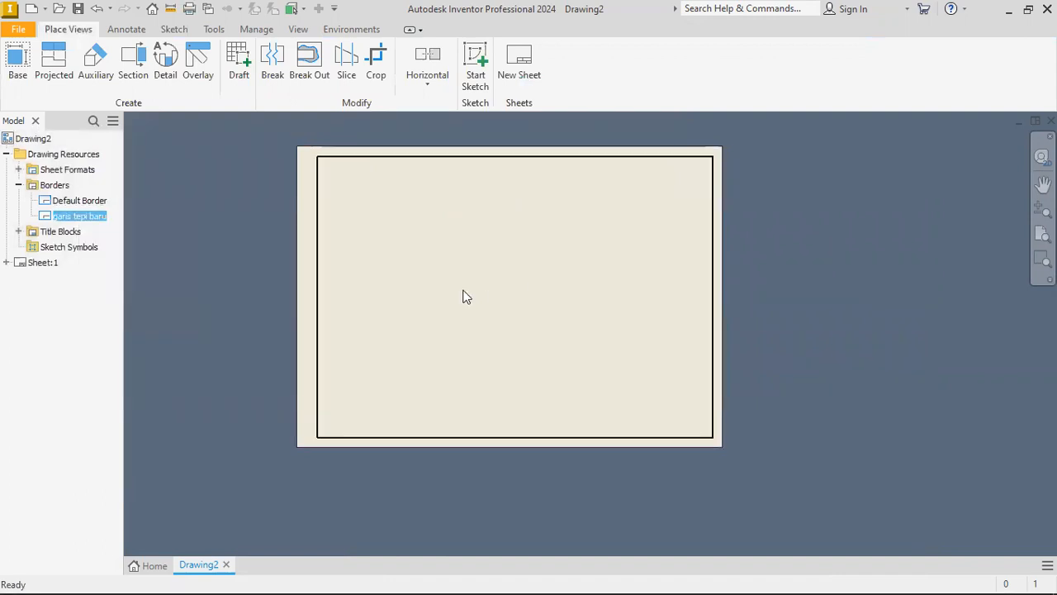
scroll(378, 255, up, 2)
scroll(319, 234, down, 2)
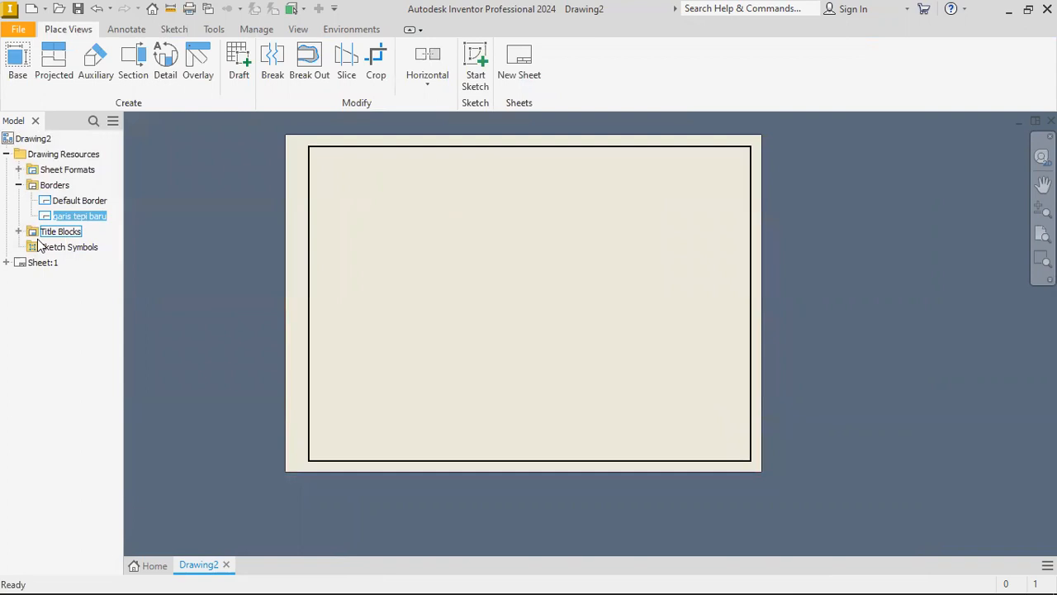
Define a new title block in the drawing resources and sketch a rectangle about 163 by 32 mm inside the border.
click(19, 232)
right_click(52, 234)
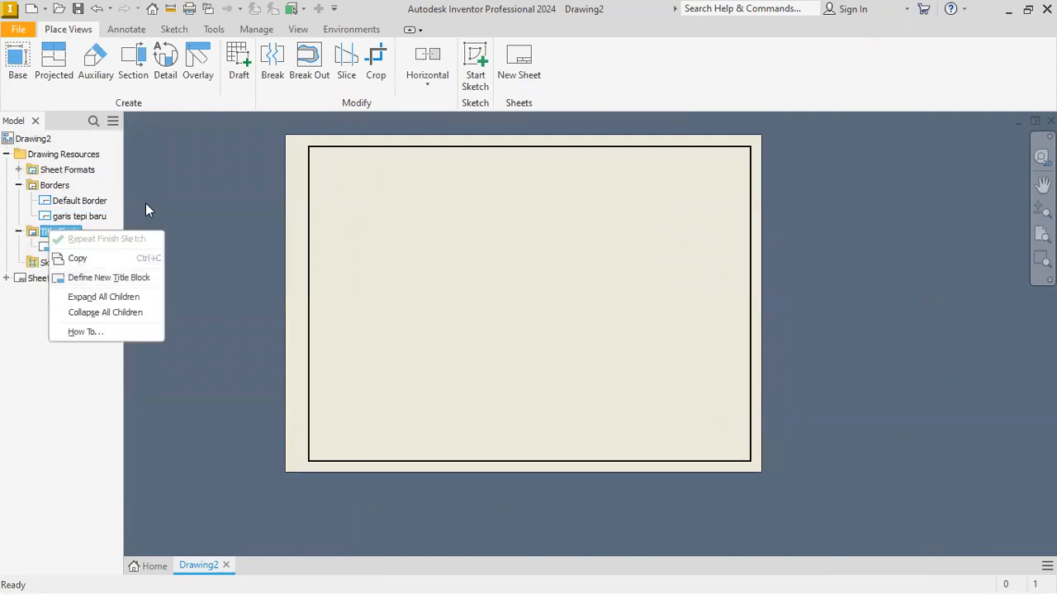
right_click(58, 229)
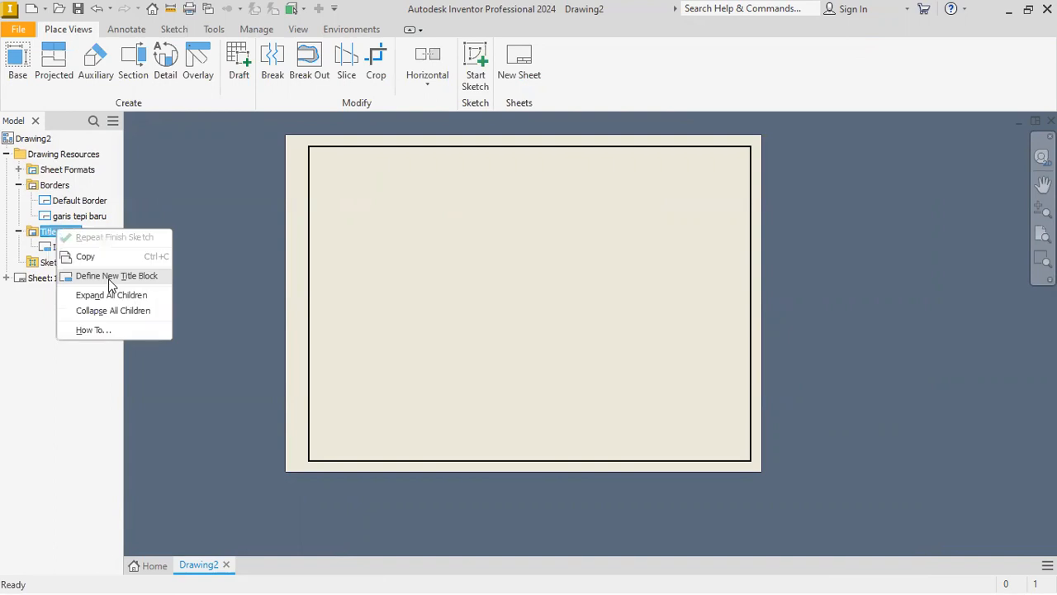
click(110, 279)
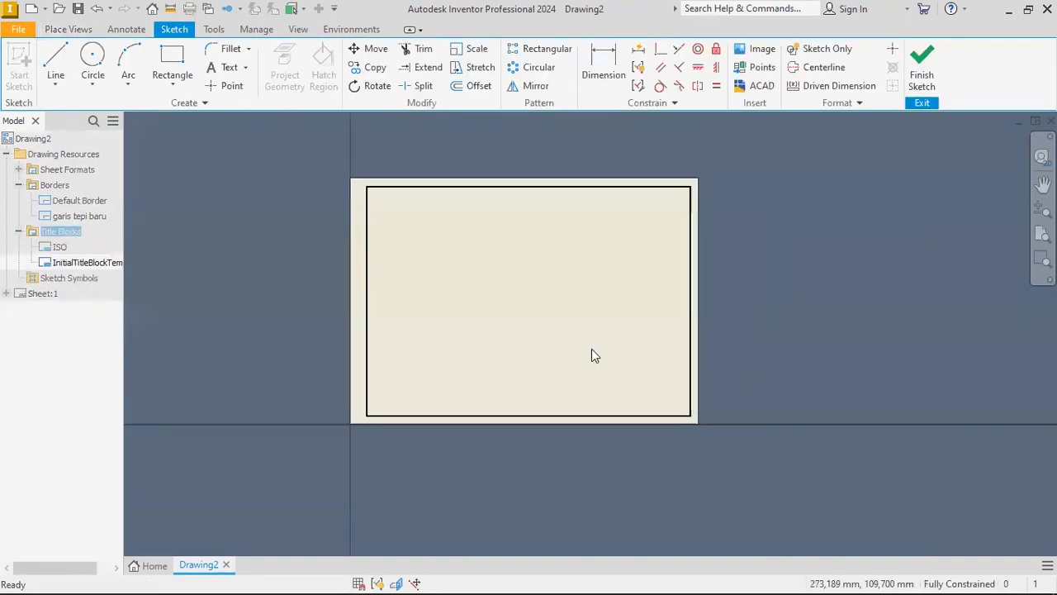
scroll(594, 355, up, 3)
scroll(425, 274, down, 2)
middle_drag(450, 287, 480, 305)
middle_drag(410, 240, 414, 276)
scroll(410, 245, up, 1)
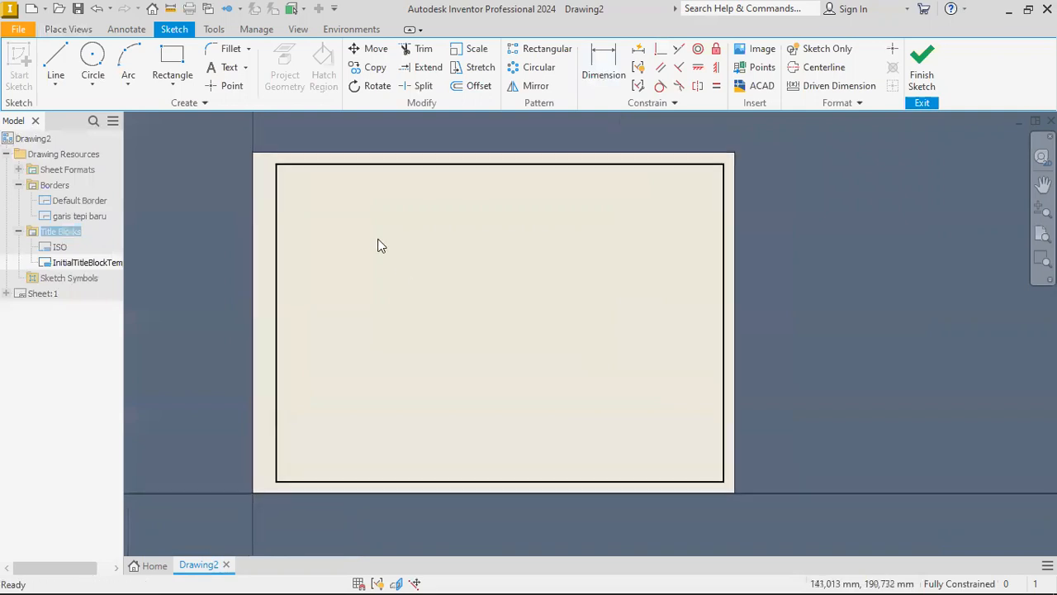
click(173, 72)
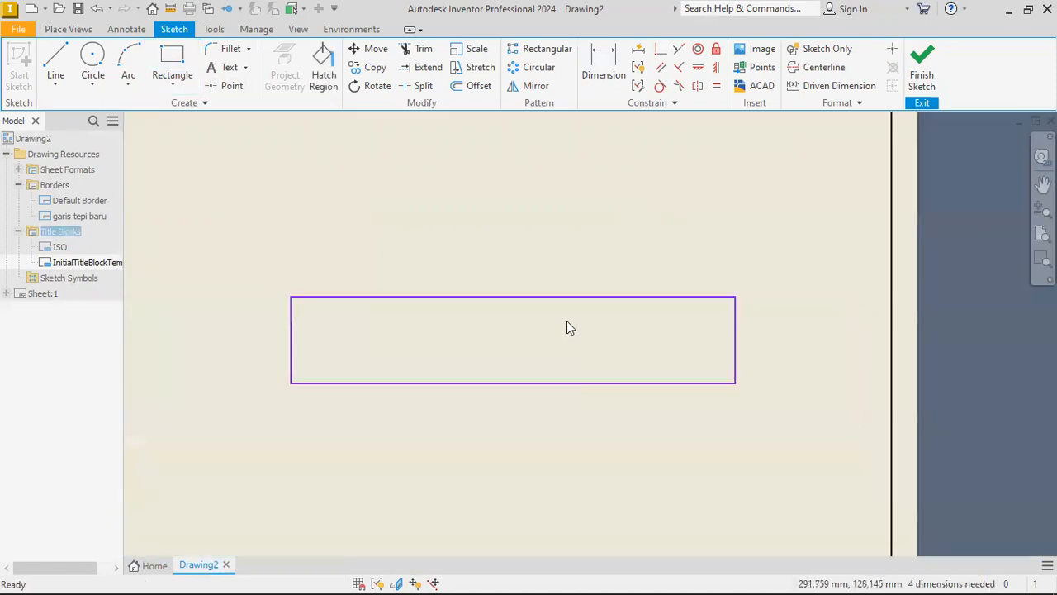
Dimension the title block rectangle 180 mm wide and 37 mm high.
key(d)
click(549, 301)
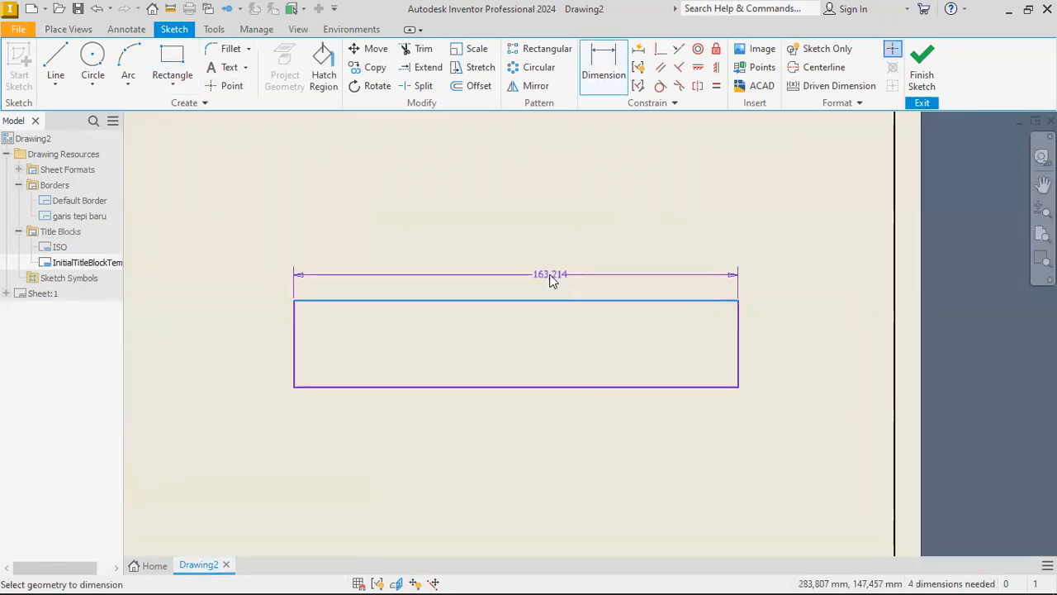
click(552, 280)
text(180)
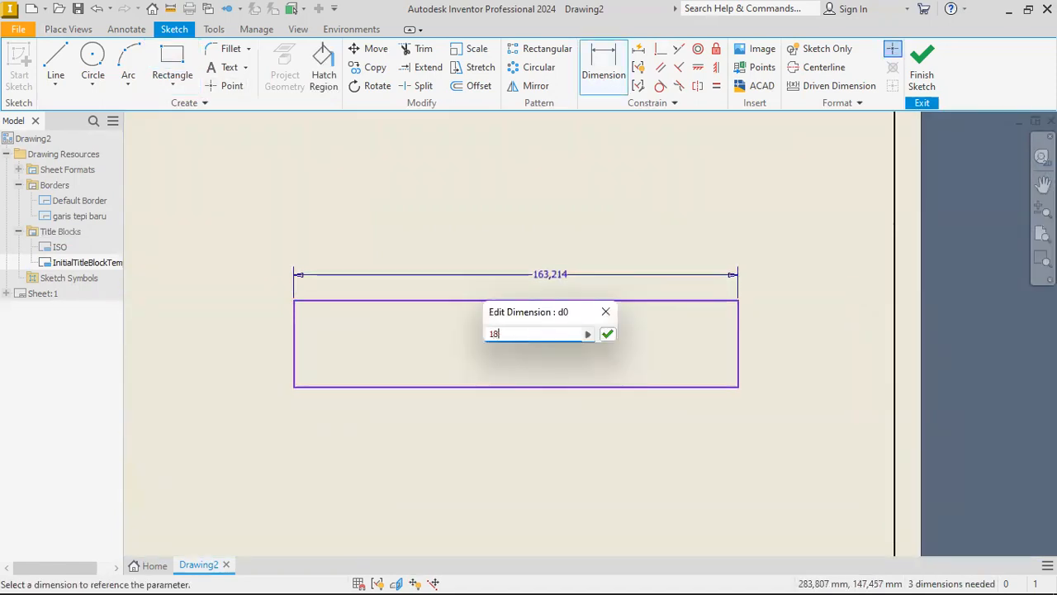
key(Return)
click(294, 351)
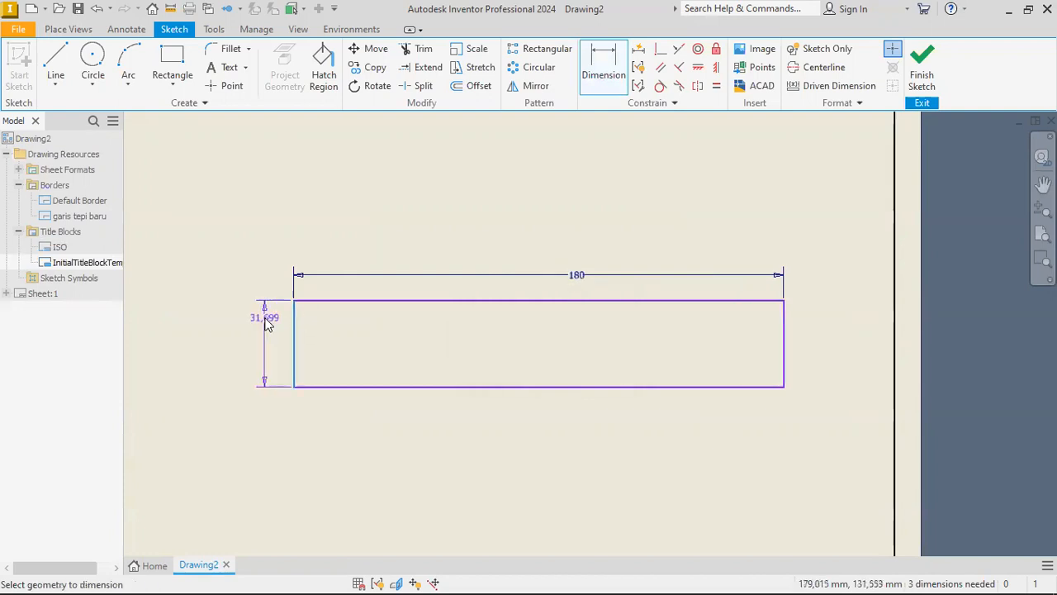
click(264, 318)
text(37)
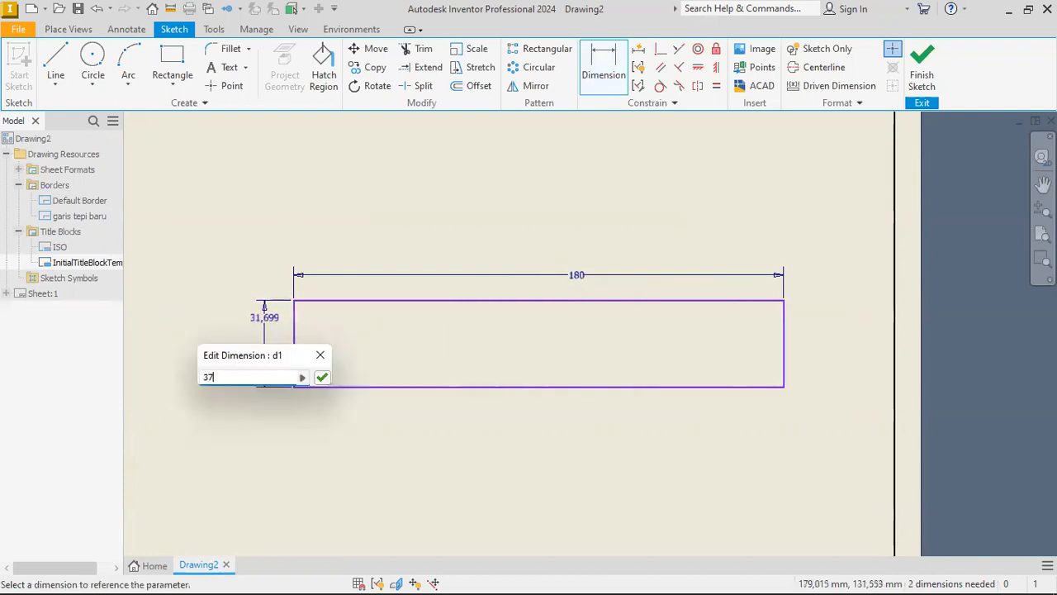
key(Return)
Draw a horizontal line across the full width of the rectangle and dimension it 12 mm above the bottom edge.
key(l)
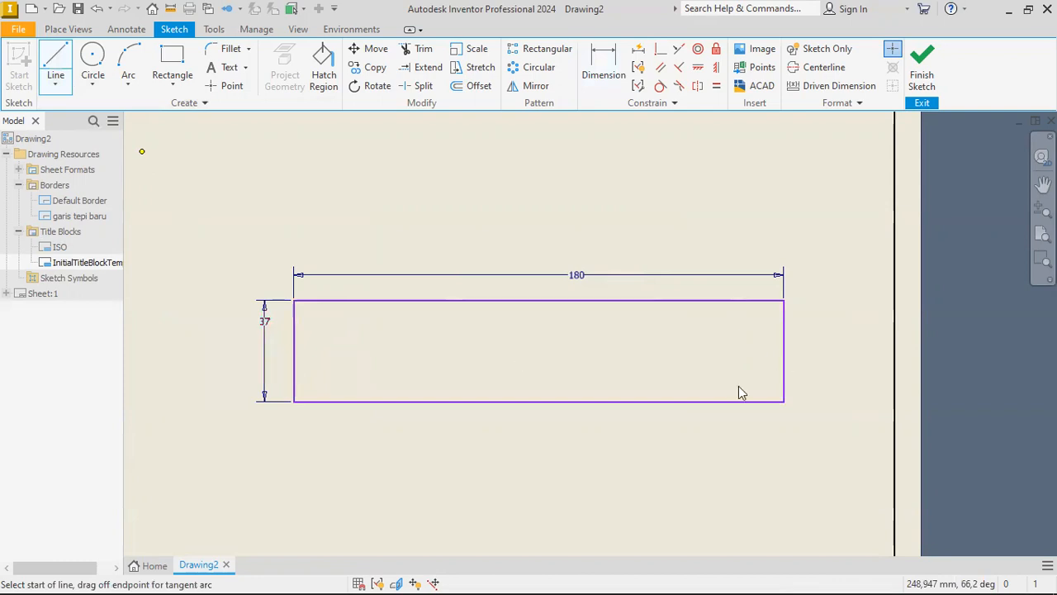
key(d)
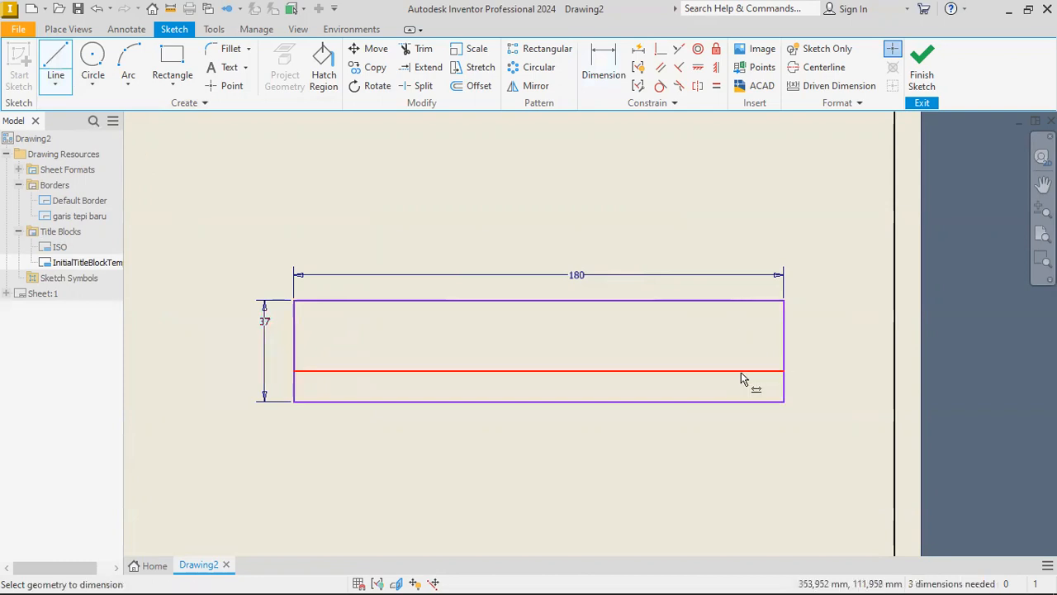
click(746, 372)
click(748, 400)
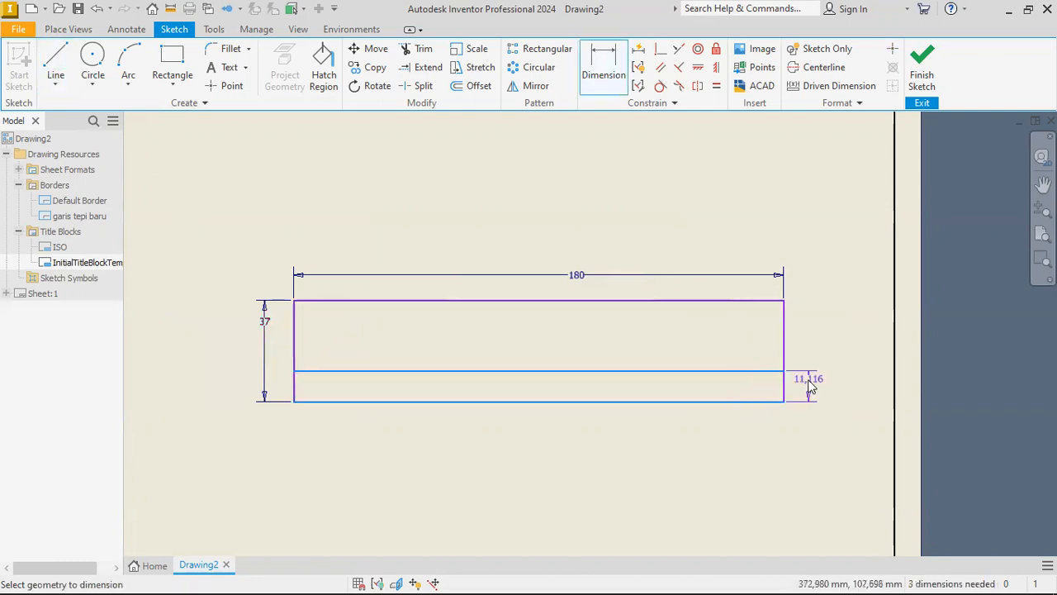
click(813, 384)
text(12)
key(Return)
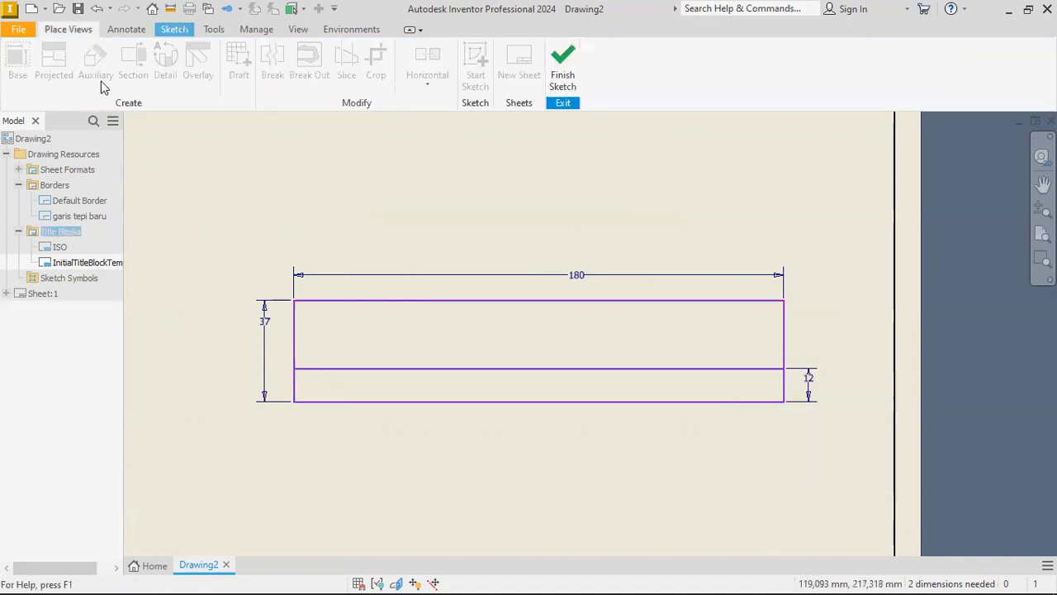
Draw the title block's remaining vertical and horizontal dividing lines and dimension the lower row's first cell 65 mm wide.
click(174, 29)
click(55, 62)
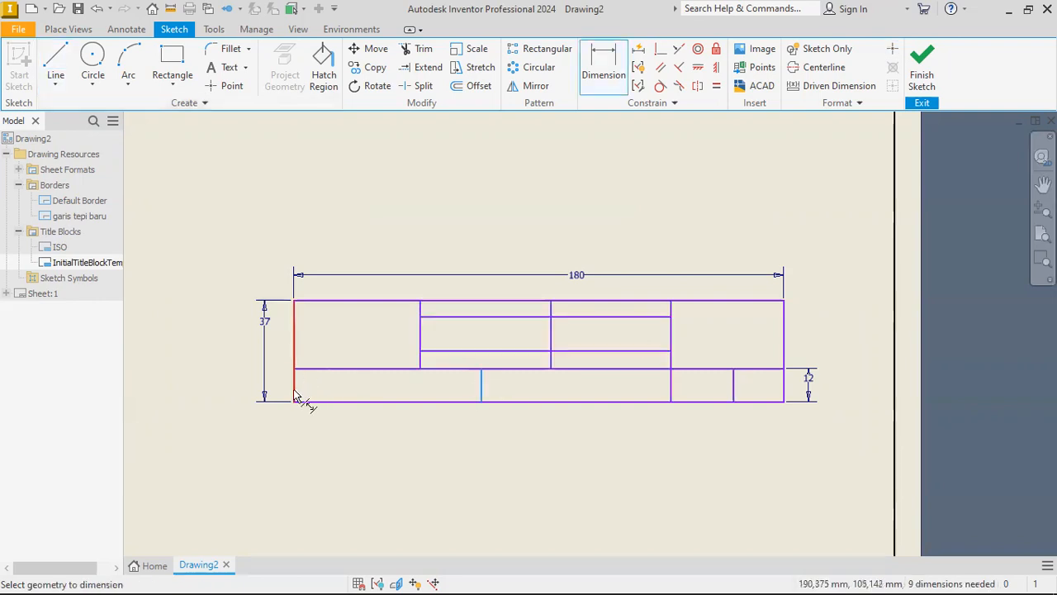
click(295, 395)
click(331, 424)
text(65)
key(Return)
Dimension the upper area's first column 50 mm wide and the column beside it 40 mm wide.
click(294, 349)
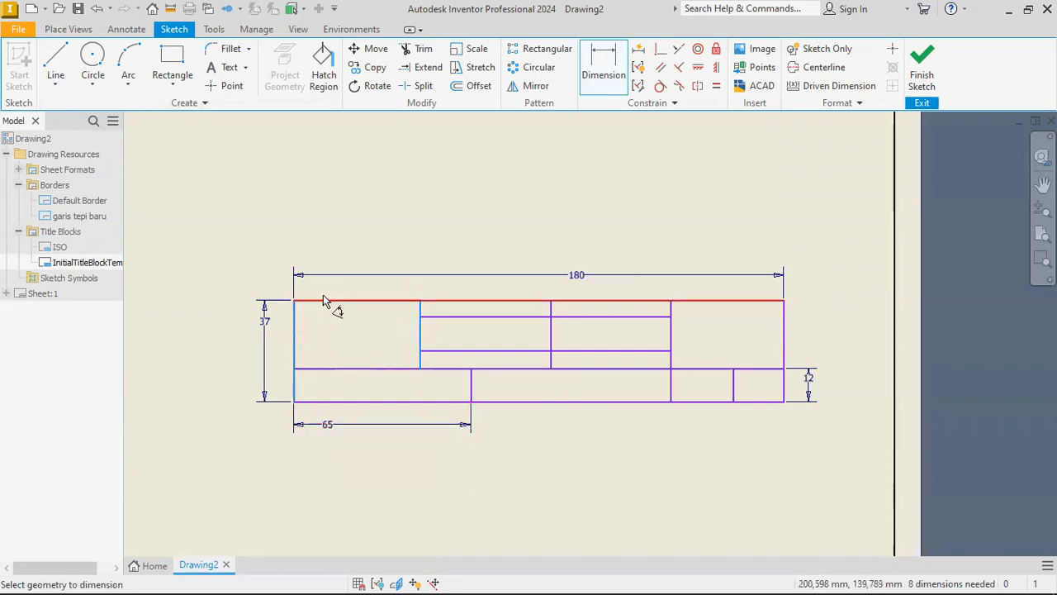
click(325, 294)
text(50)
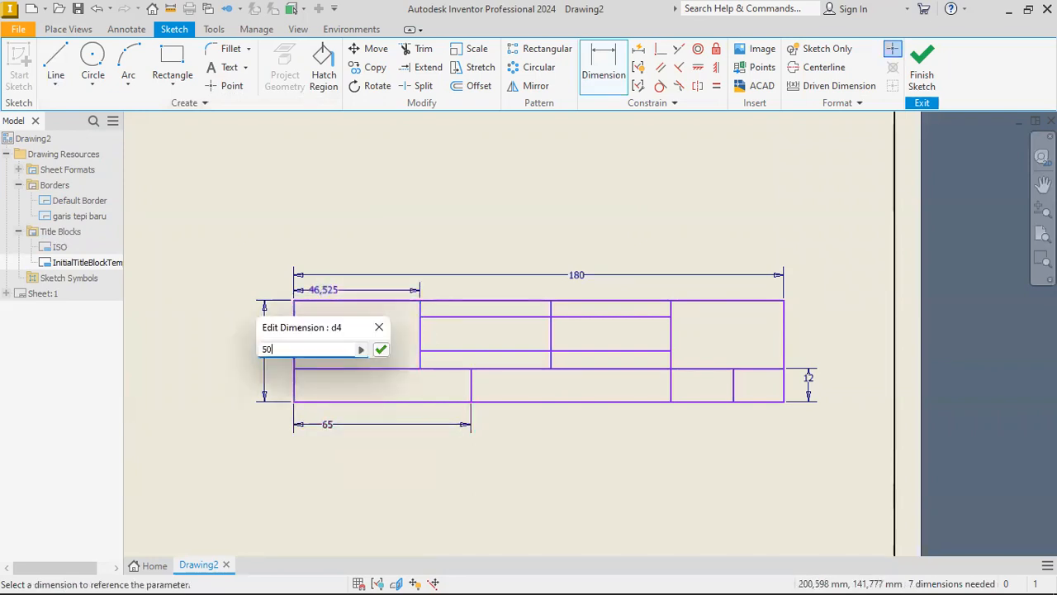
key(Return)
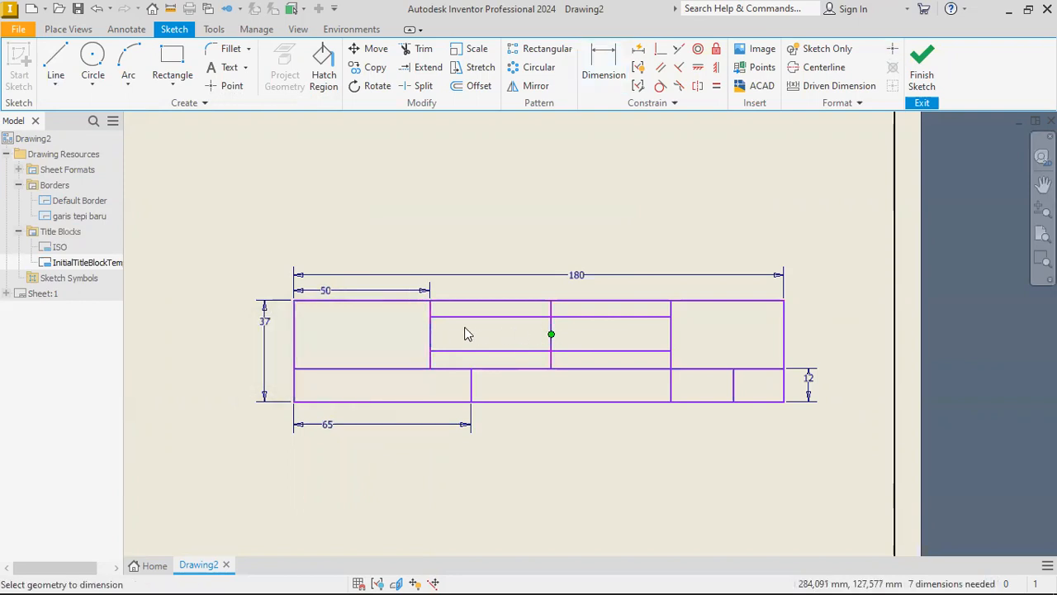
click(430, 334)
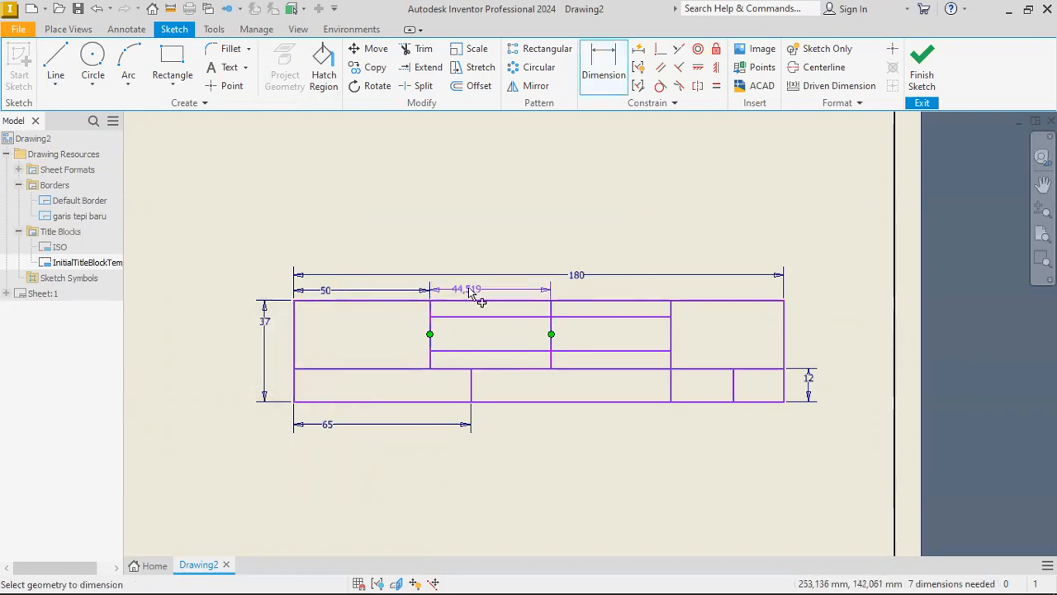
click(468, 287)
text(40)
key(Return)
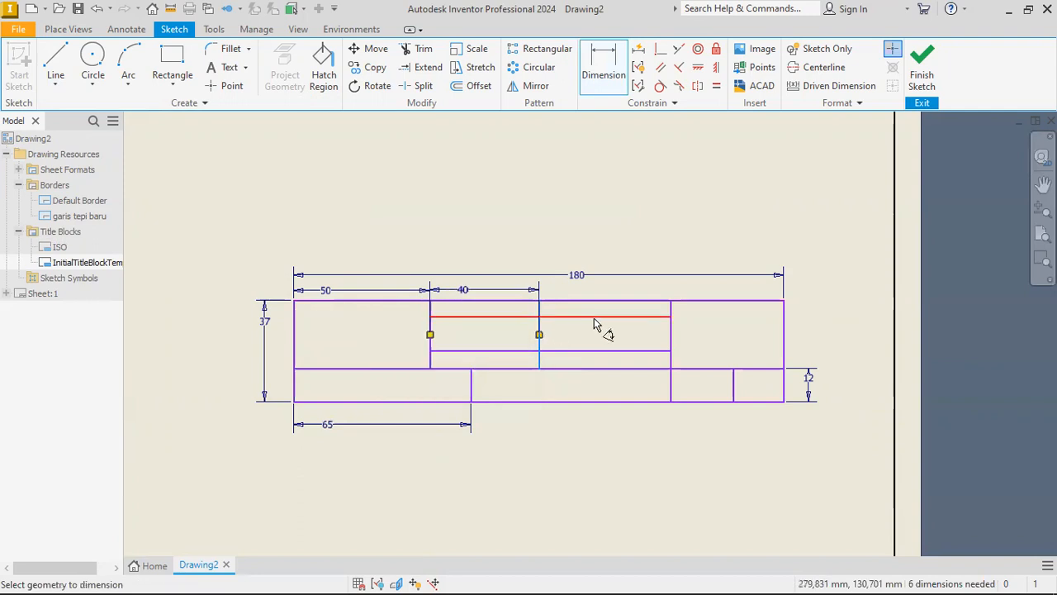
Dimension the vertical divider before the last upper column 145 mm from the title block's left edge.
click(673, 337)
click(293, 350)
click(519, 480)
text(145)
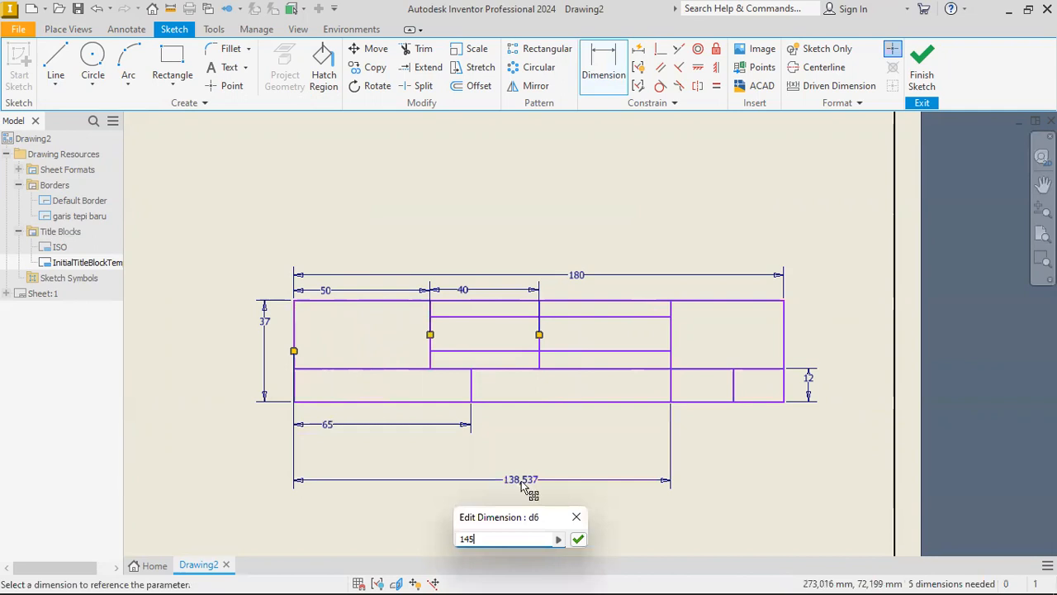
key(Return)
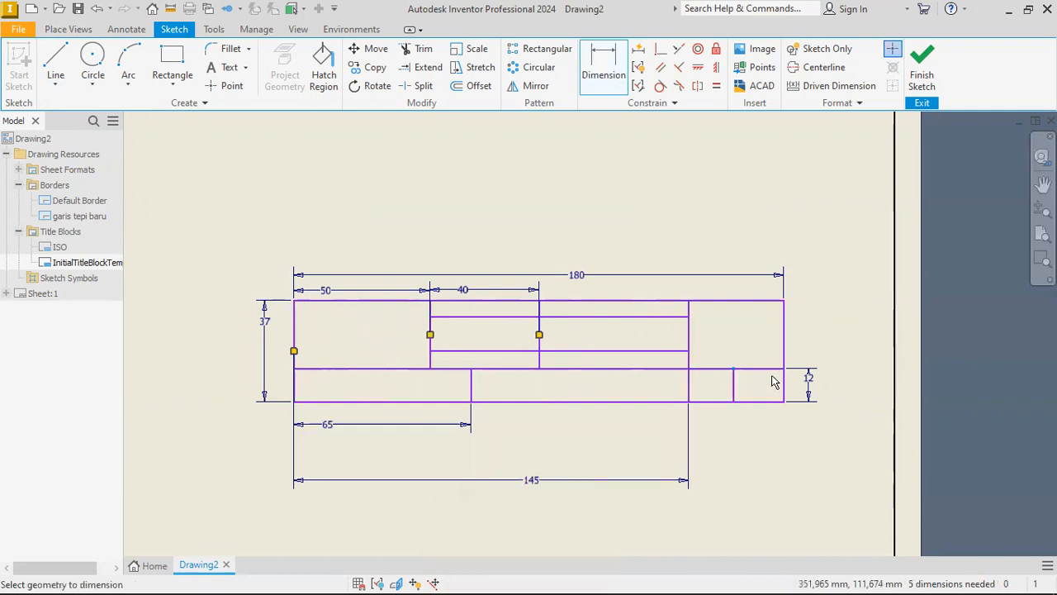
Dimension the lower row's last cell 15 mm wide.
key(d)
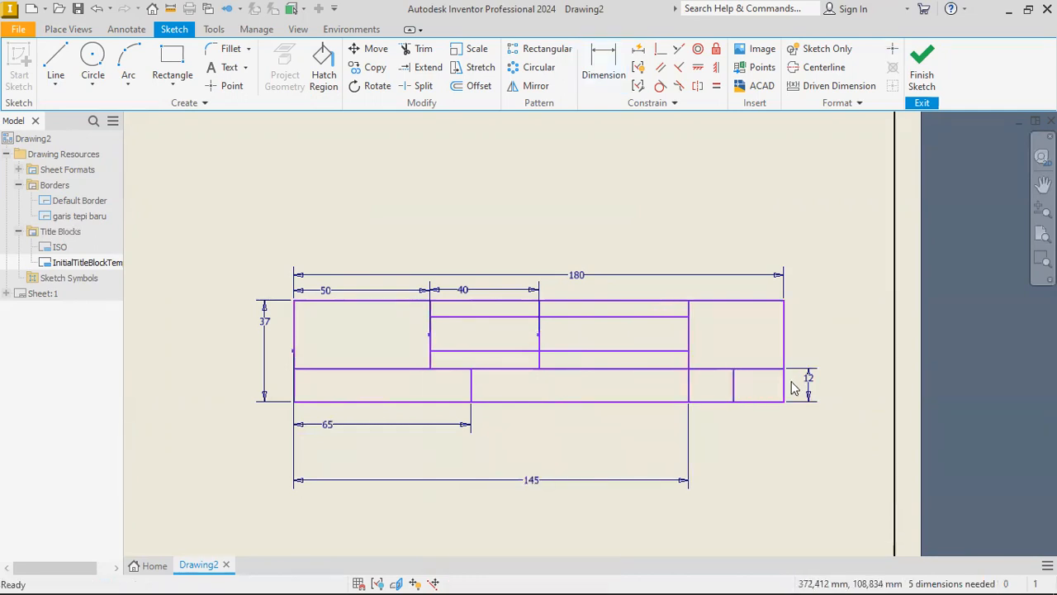
click(733, 384)
click(784, 382)
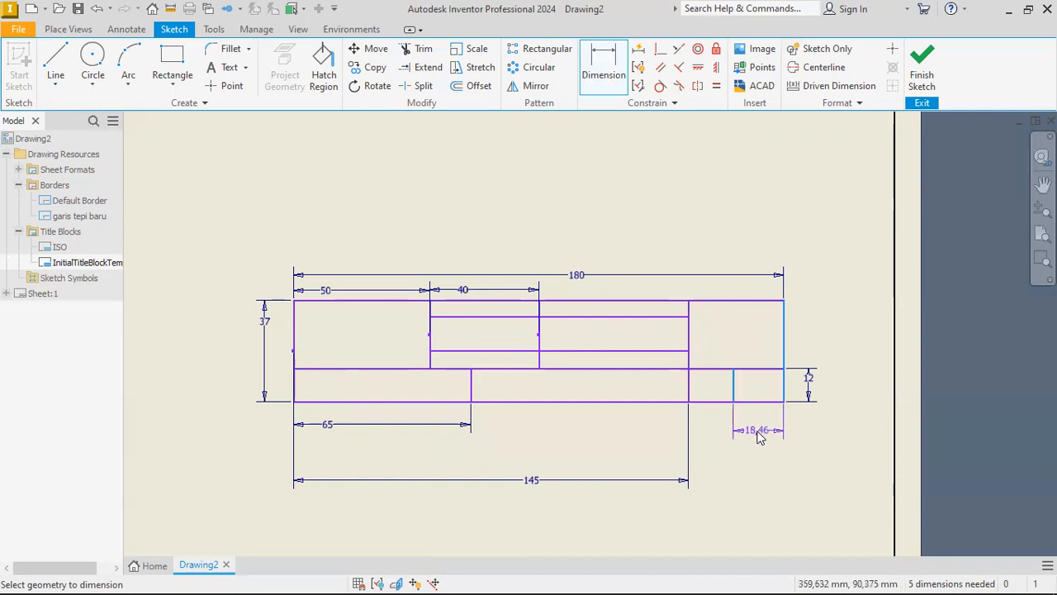
click(757, 433)
text(15)
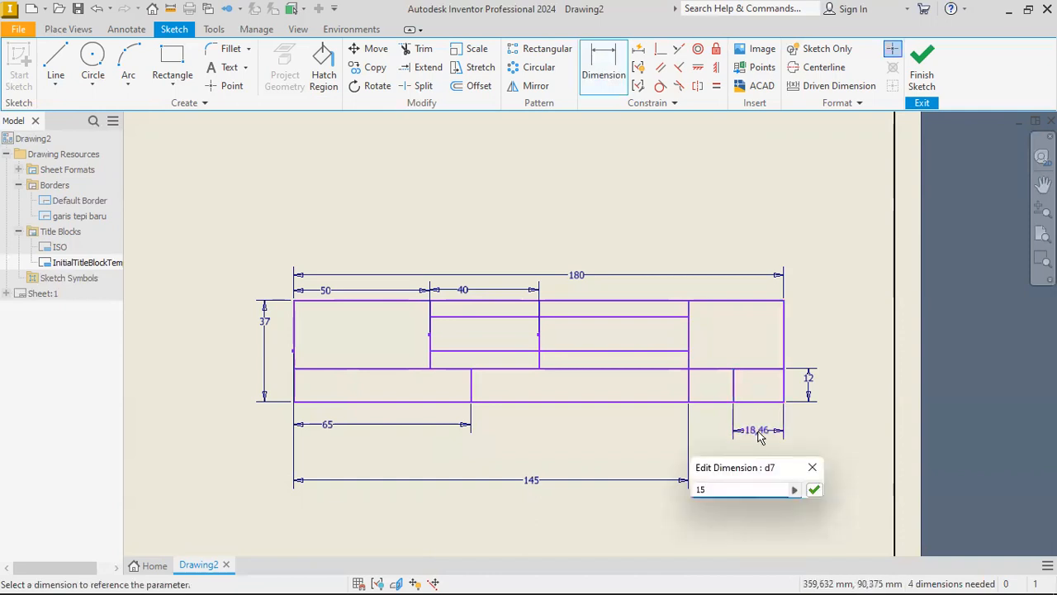
key(Return)
key(Escape)
Dimension the upper short horizontal divider 8 mm below the title block's top edge.
middle_drag(272, 252, 342, 234)
scroll(551, 319, up, 3)
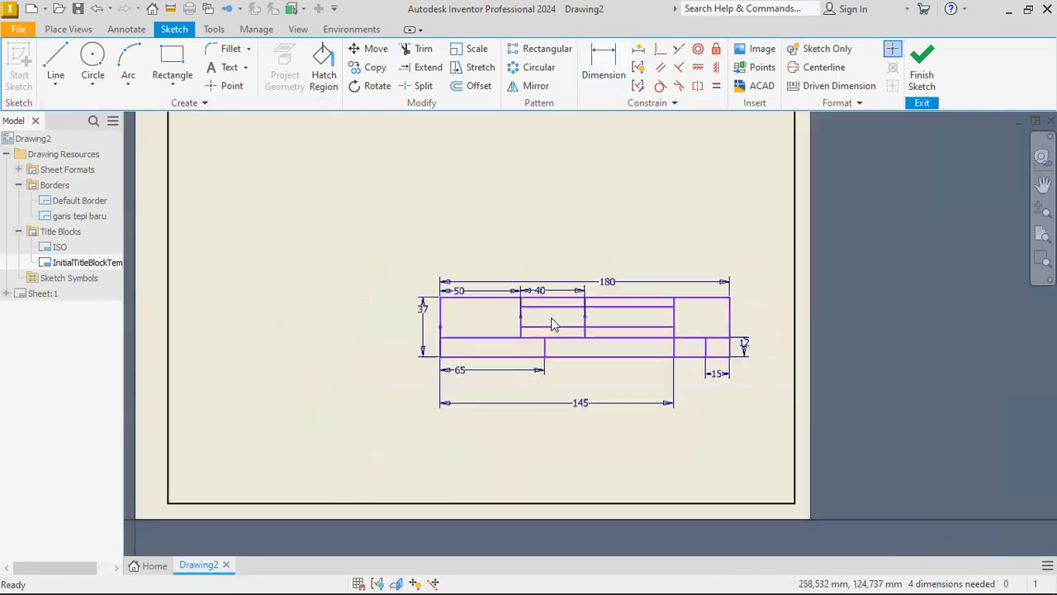
scroll(551, 318, down, 3)
scroll(619, 327, up, 1)
key(d)
click(590, 290)
click(581, 279)
click(570, 277)
text(8)
key(Return)
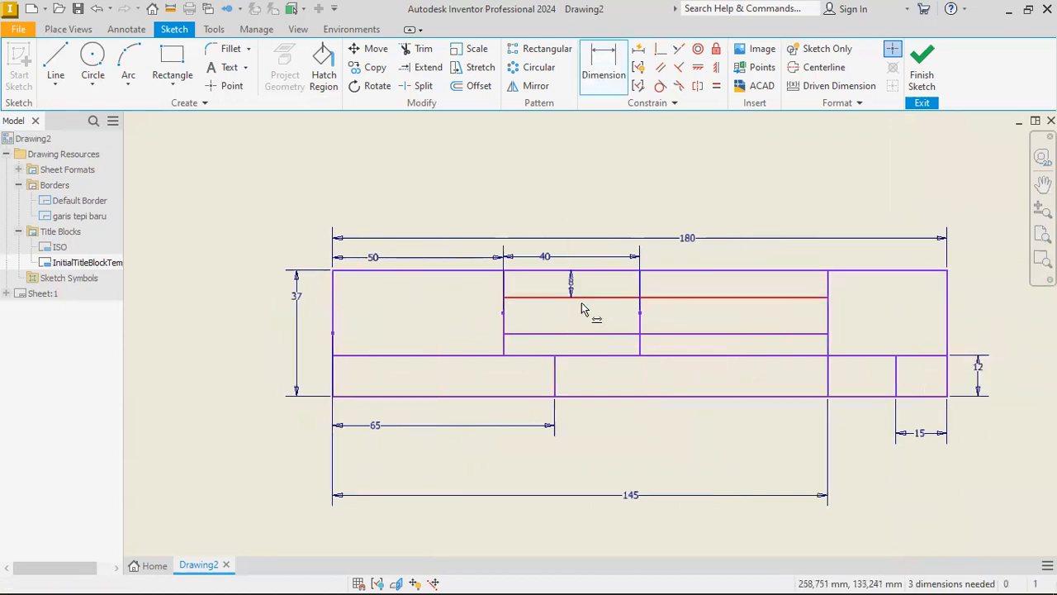
Try to dimension the lower short horizontal divider in the middle columns and delete that line.
click(597, 297)
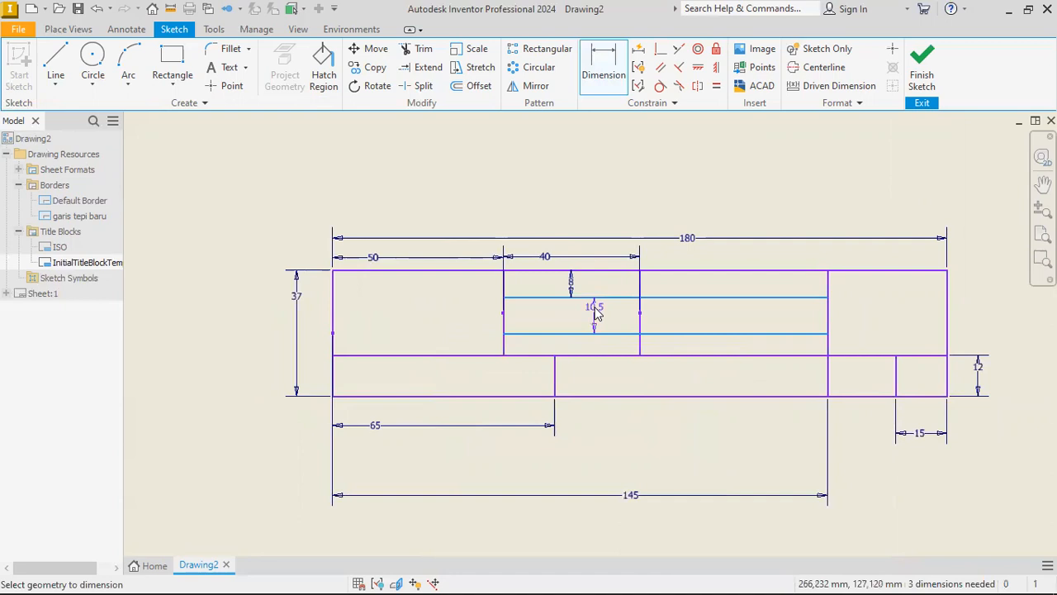
key(Escape)
key(d)
click(592, 334)
click(598, 356)
key(Escape)
key(Escape)
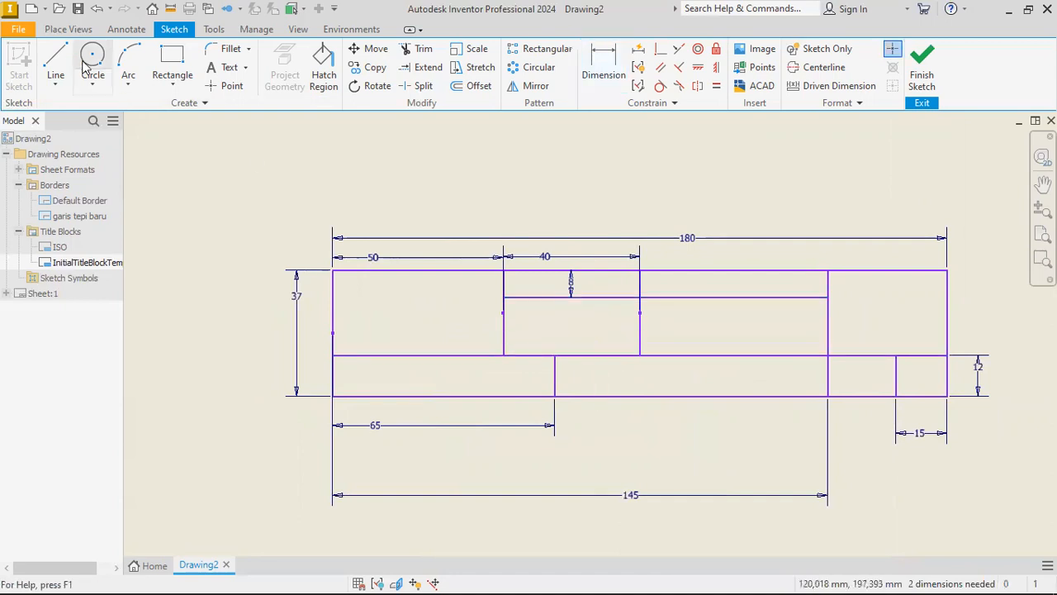
Redraw the lower short horizontal divider across the middle columns and dimension it 8 mm below the upper one.
click(55, 66)
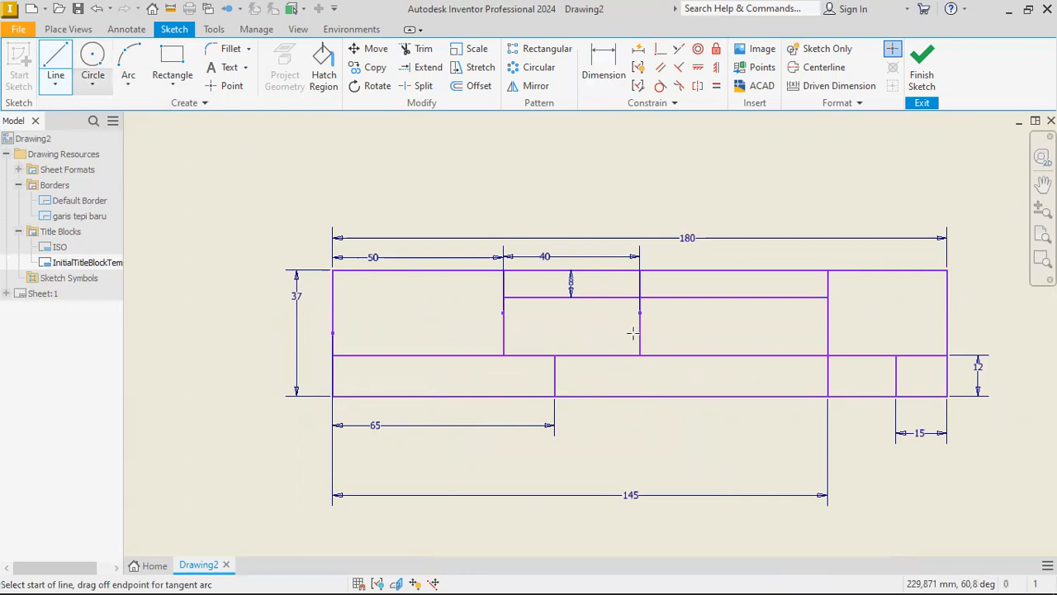
key(d)
click(807, 297)
click(810, 328)
click(797, 321)
text(8)
key(Return)
Add the label "Nama:" to the top cell of the 40 mm column, vertically centred with 2.50 mm text height.
middle_drag(418, 327, 386, 318)
middle_drag(507, 341, 515, 332)
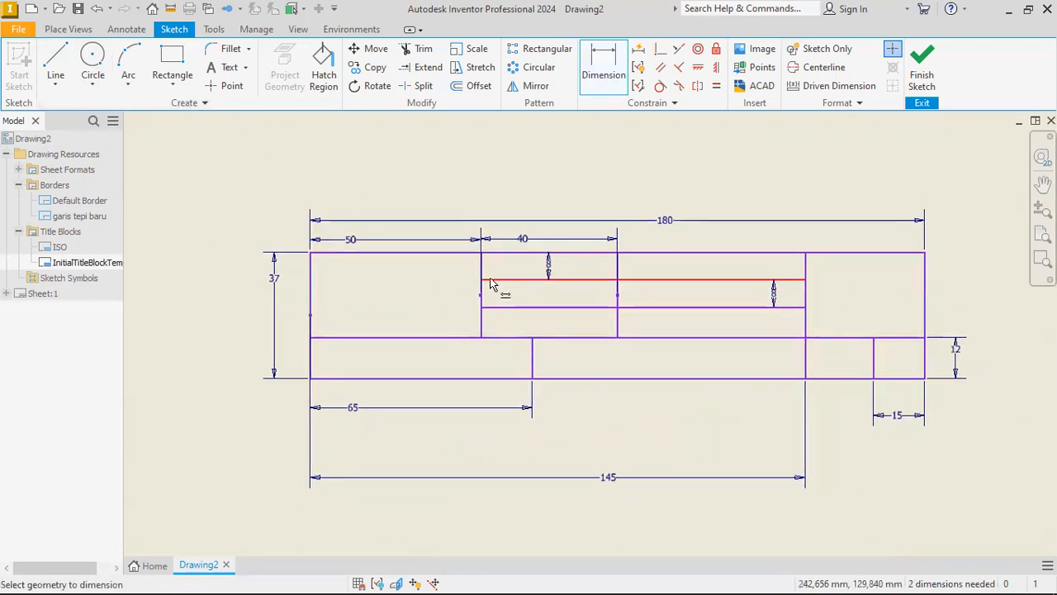
scroll(597, 295, up, 3)
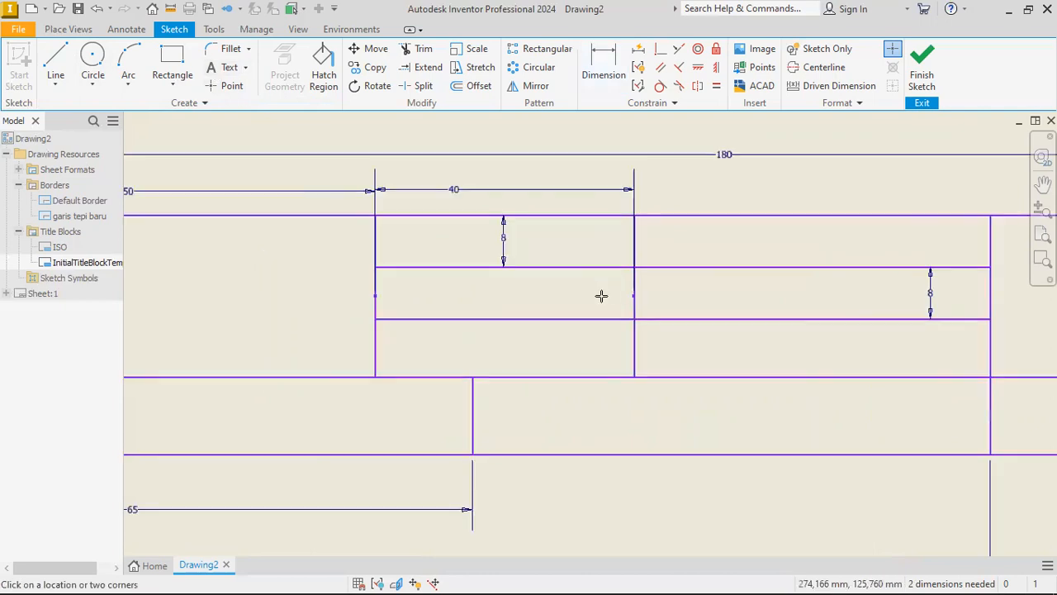
middle_drag(476, 247, 470, 262)
click(368, 231)
click(627, 284)
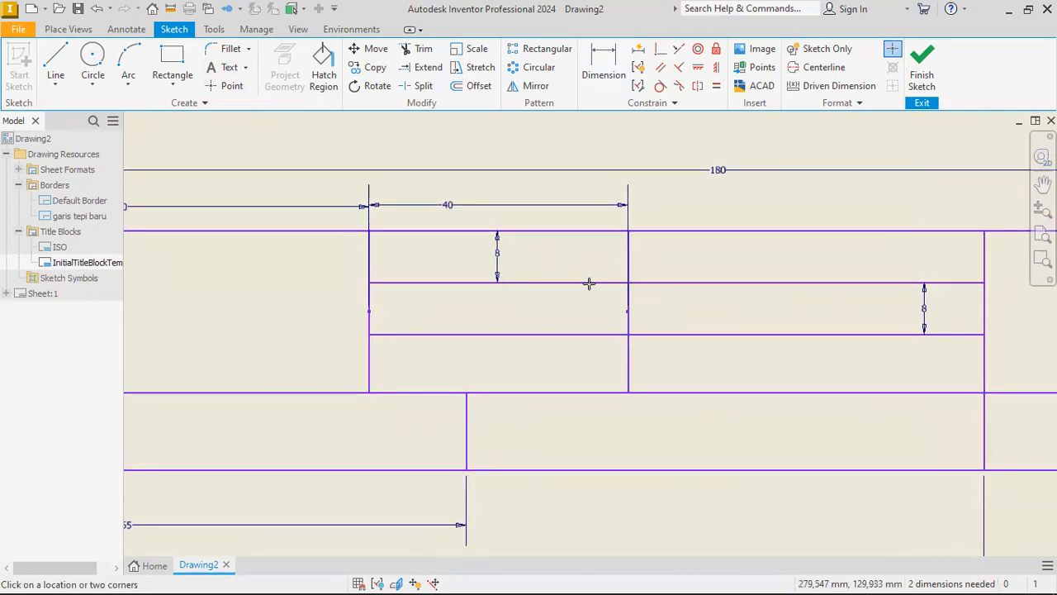
text(NMa)
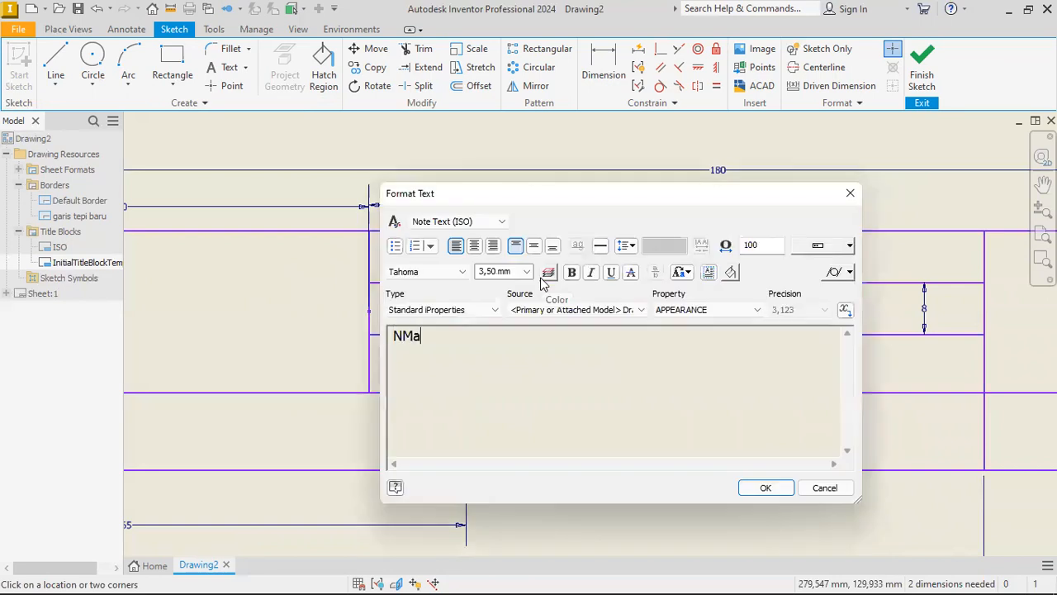
text(ma:)
key(ctrl+a)
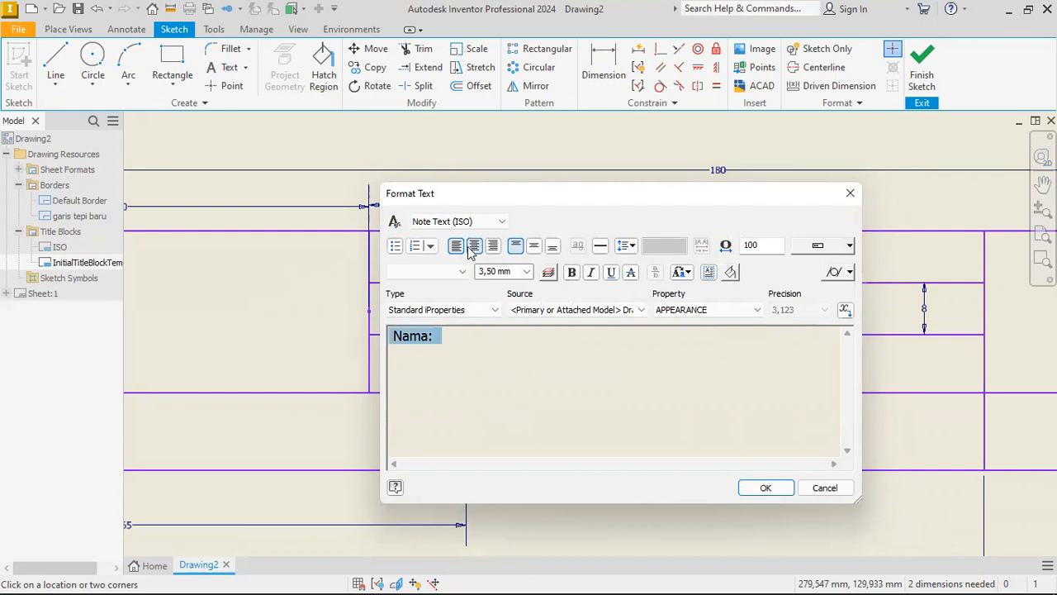
click(535, 247)
click(527, 272)
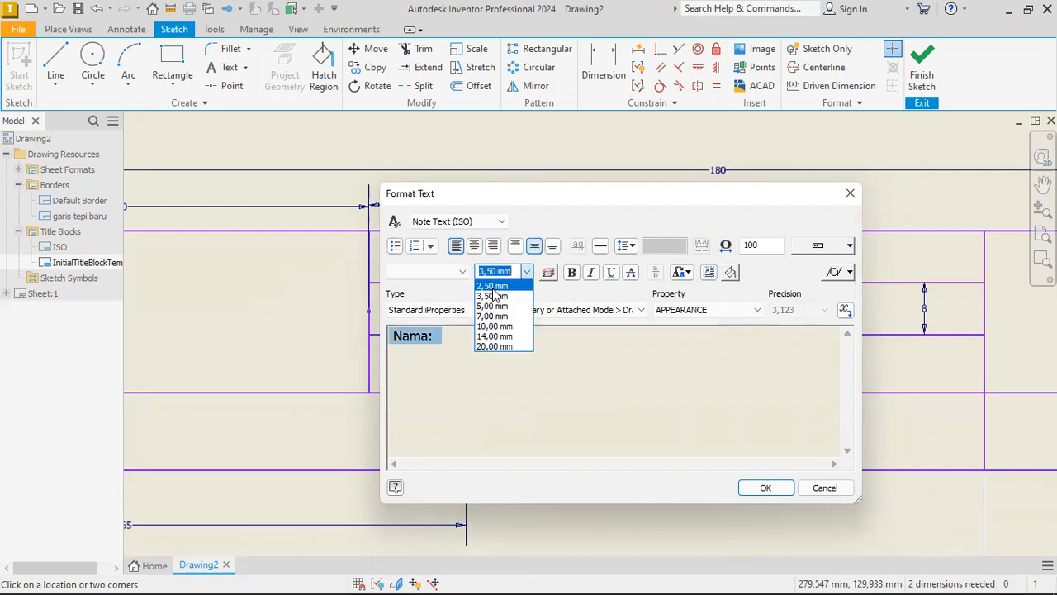
click(493, 287)
click(764, 489)
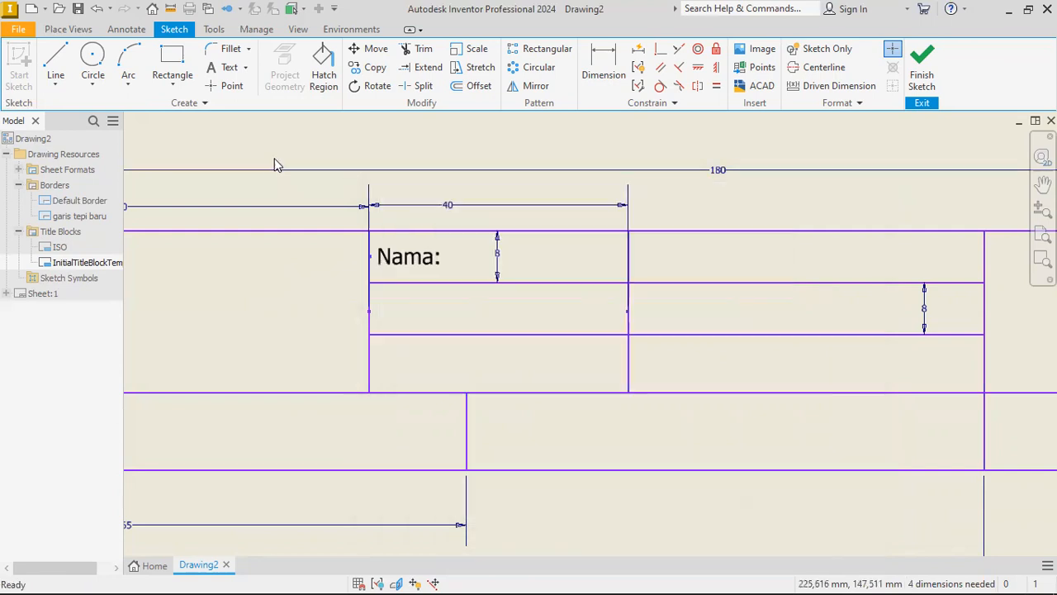
Add the label "Skala:" to the cell below "Nama:", vertically centred with 2.50 mm text height.
click(216, 69)
click(369, 281)
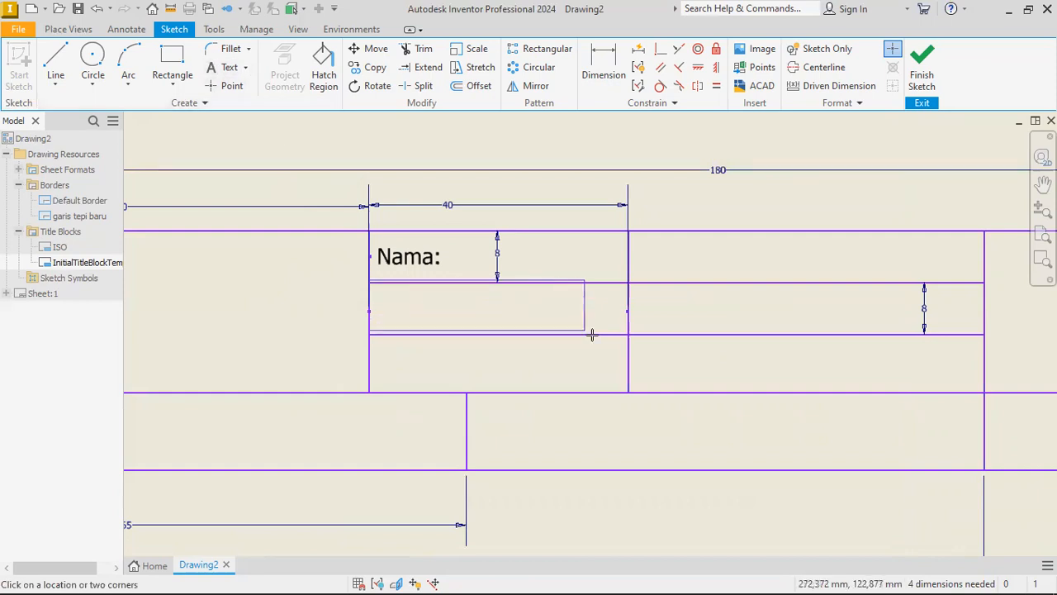
click(627, 337)
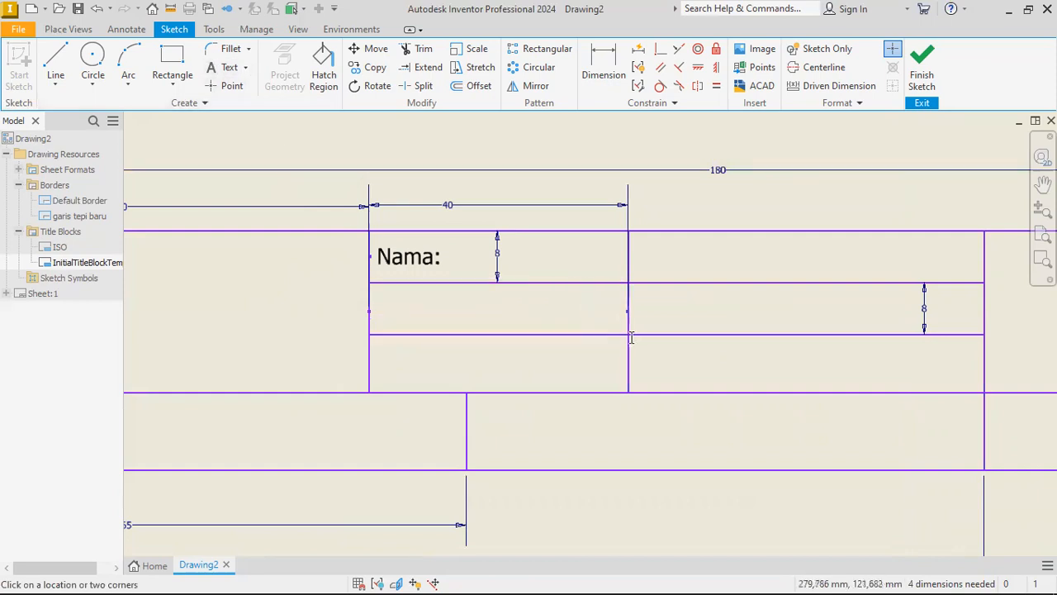
text(Skala)
click(389, 340)
key(Left)
click(434, 339)
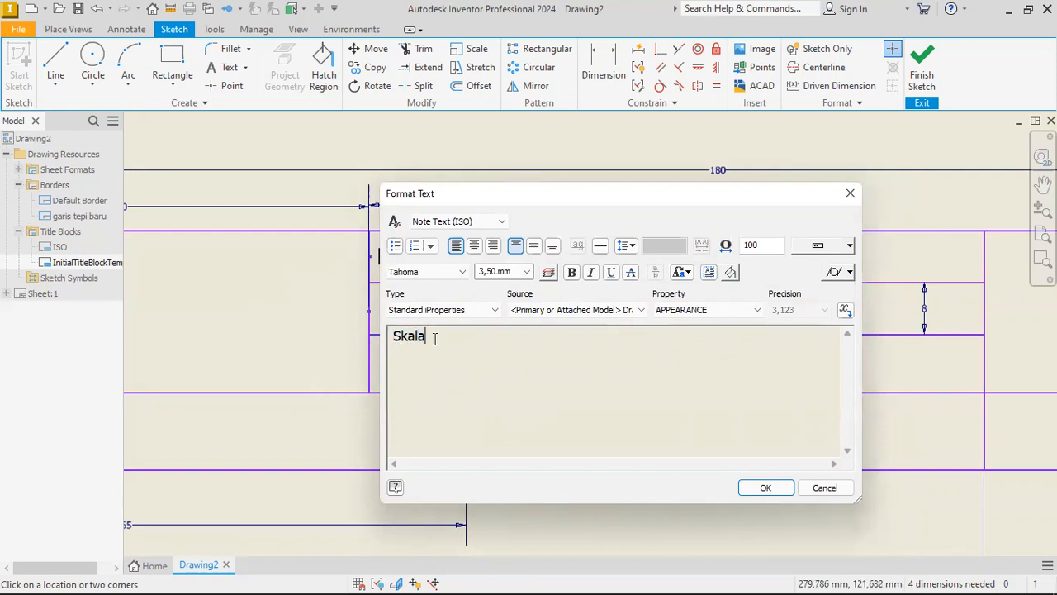
key(ctrl+a)
click(526, 272)
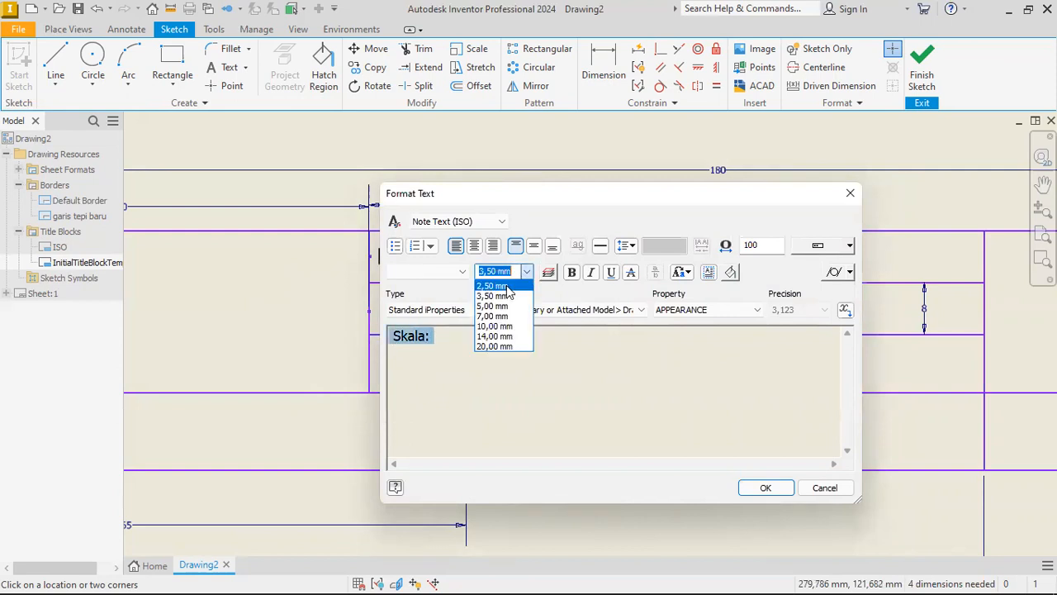
click(533, 247)
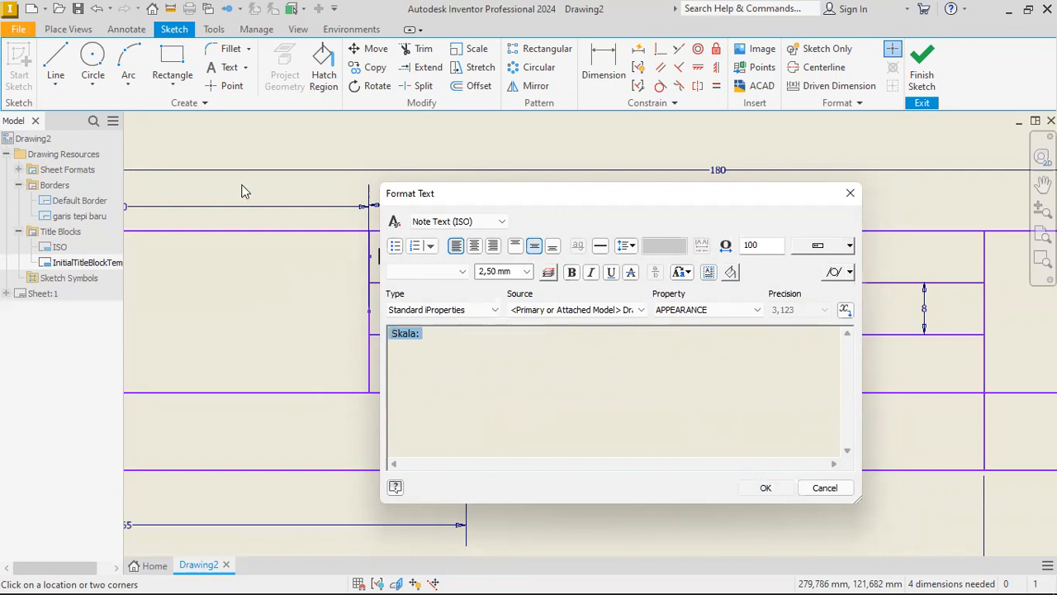
click(765, 488)
Add the vertically centred label "Tanggal:" to the cell below "Skala:".
click(369, 334)
click(629, 396)
text(Tnaangga;)
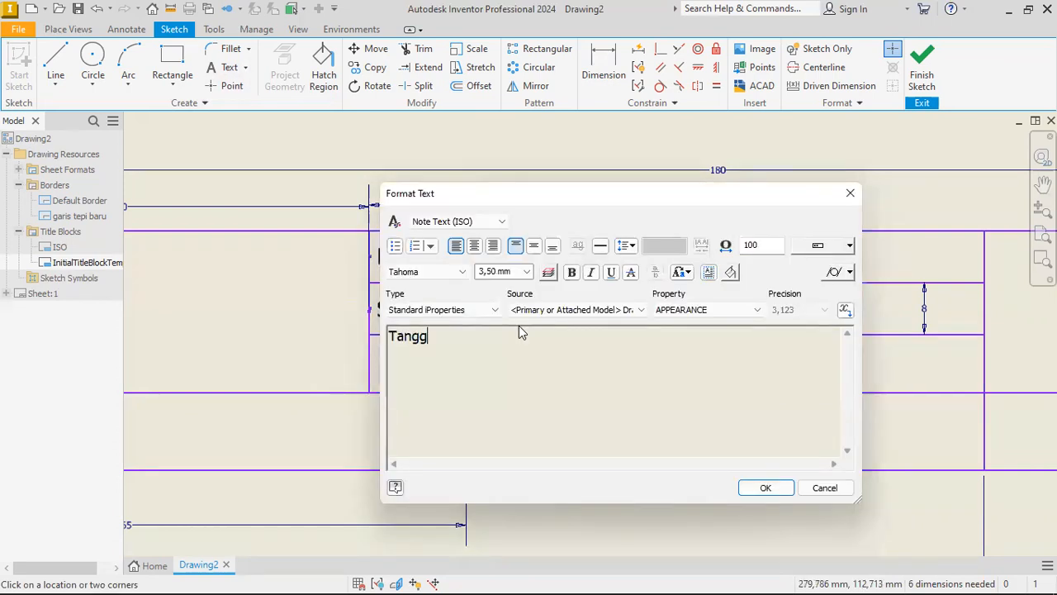
key(BackSpace)
text(kl)
key(BackSpace)
key(BackSpace)
text(l:)
key(ctrl+a)
click(535, 245)
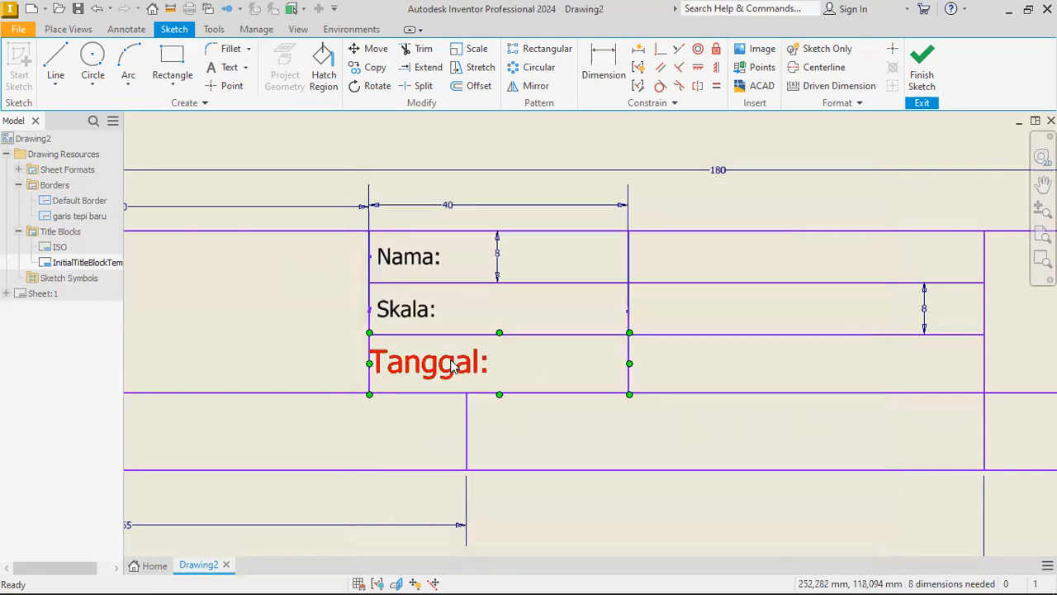
Set the text height of the "Tanggal:" label to 2.50 mm.
double_click(451, 364)
key(ctrl+a)
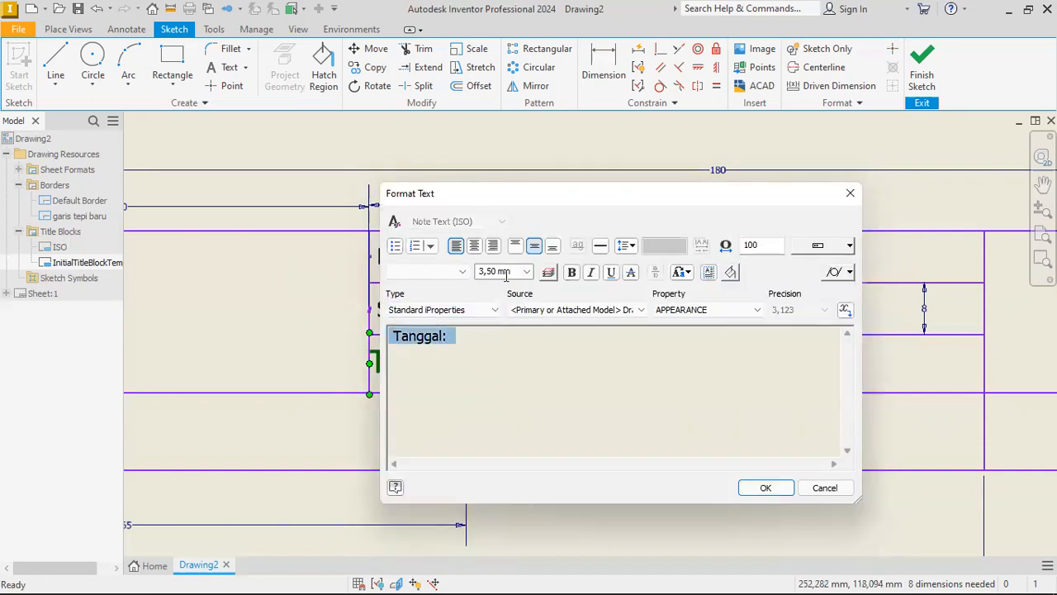
click(495, 272)
click(526, 272)
click(495, 287)
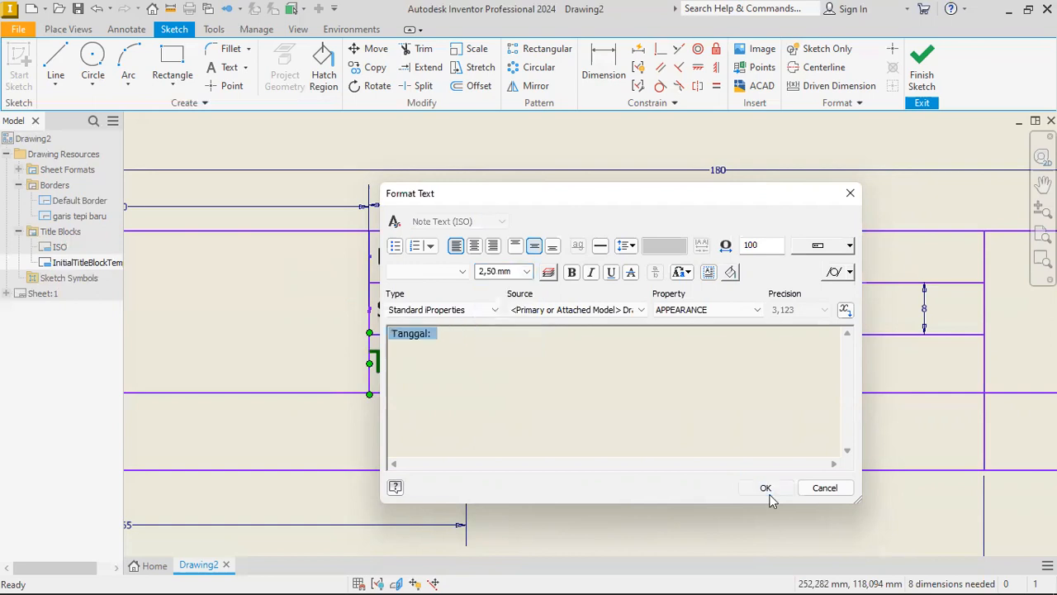
click(766, 488)
Add the label "Digambar:" to the cell beside "Nama:", vertically centred with 2.50 mm text height.
click(229, 67)
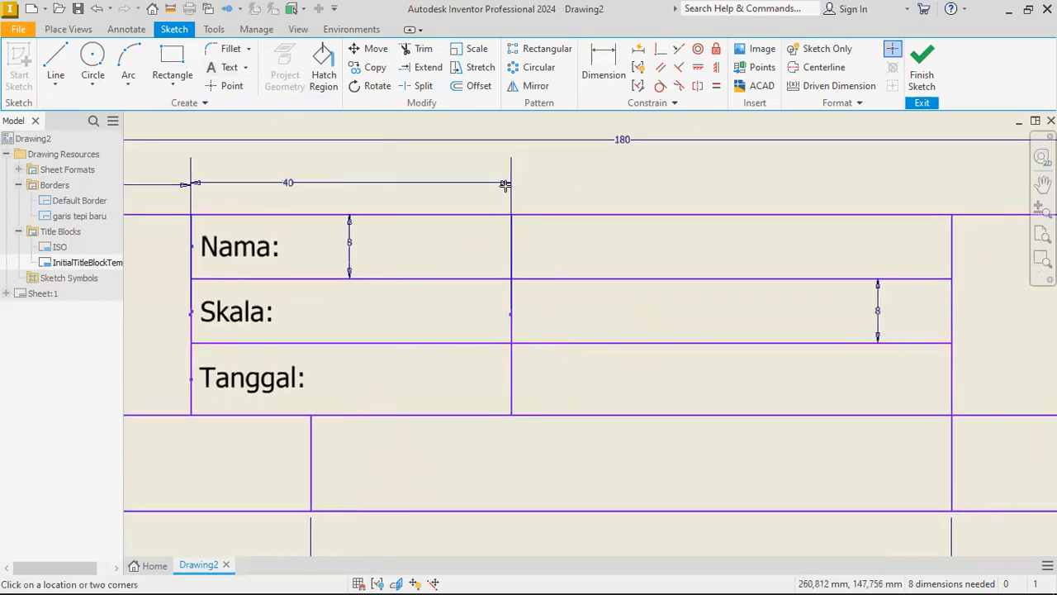
middle_drag(522, 217, 470, 223)
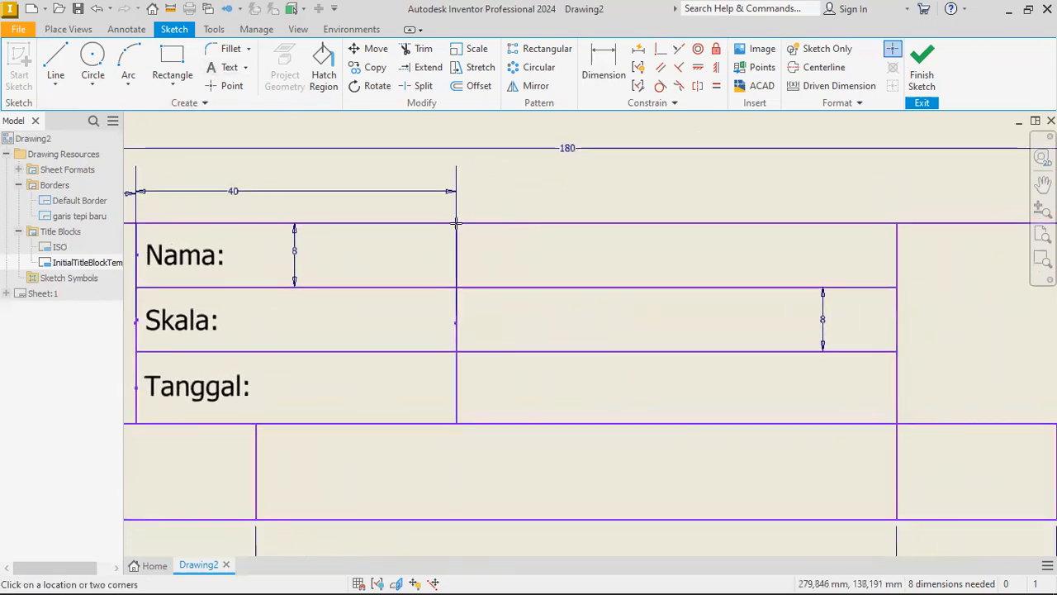
click(456, 223)
click(898, 288)
text(Digan)
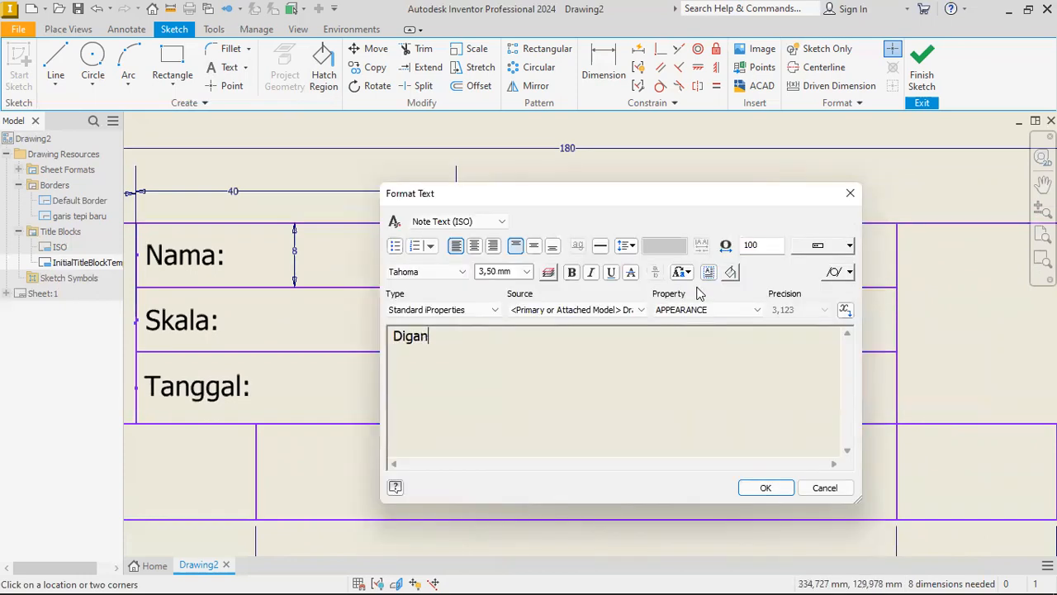
key(BackSpace)
text(mbar)
key(ctrl+a)
click(529, 272)
click(513, 287)
click(534, 245)
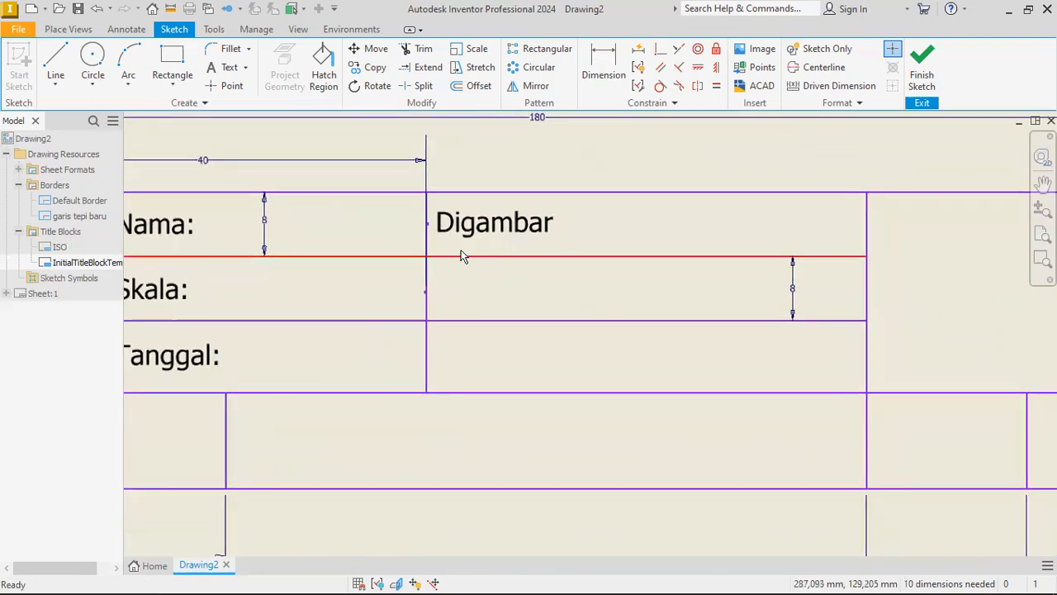
double_click(468, 224)
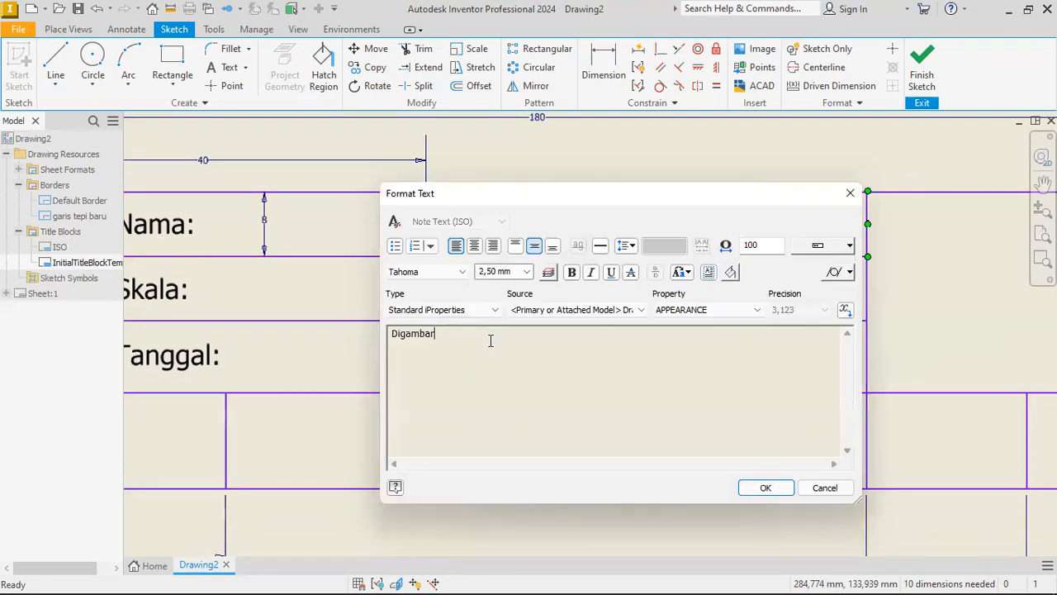
click(754, 491)
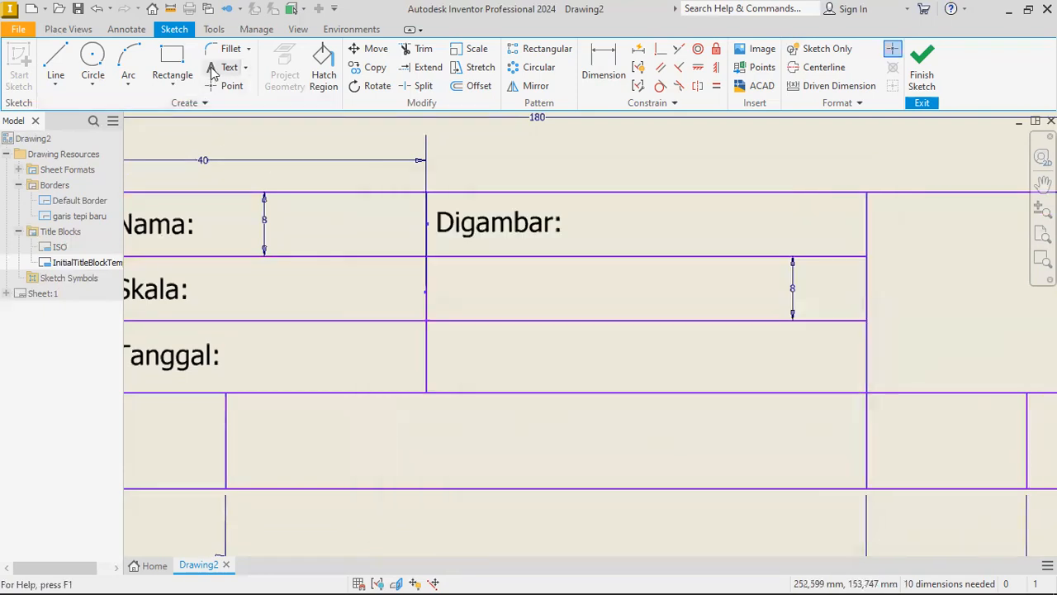
Add the label "Dept:" to the cell below "Digambar:", vertically centred with 2.50 mm text height.
click(426, 255)
click(867, 323)
click(737, 298)
text(Dept:)
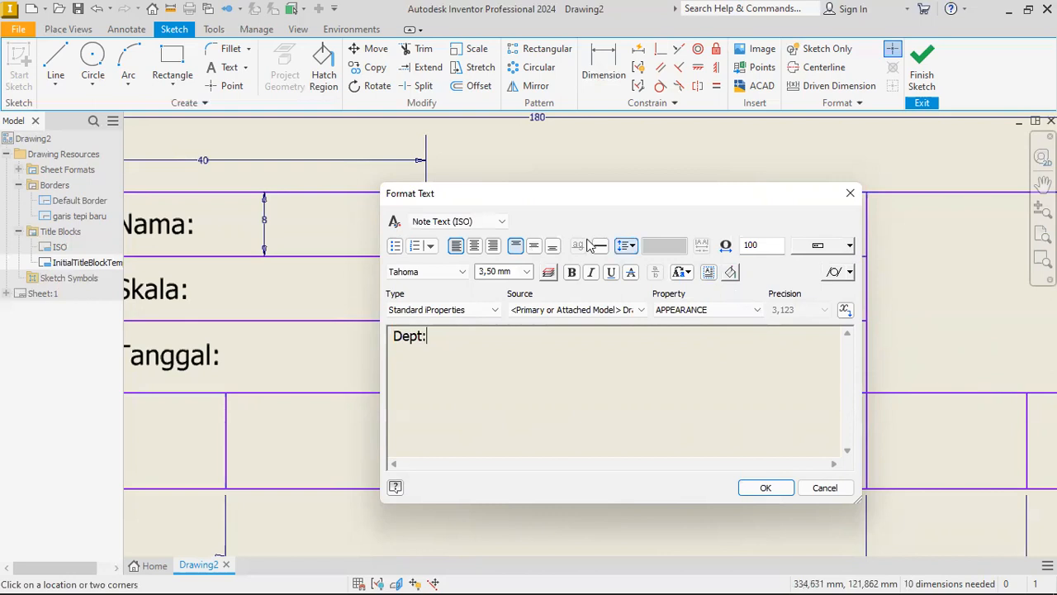
key(ctrl+a)
click(534, 246)
click(526, 271)
click(496, 285)
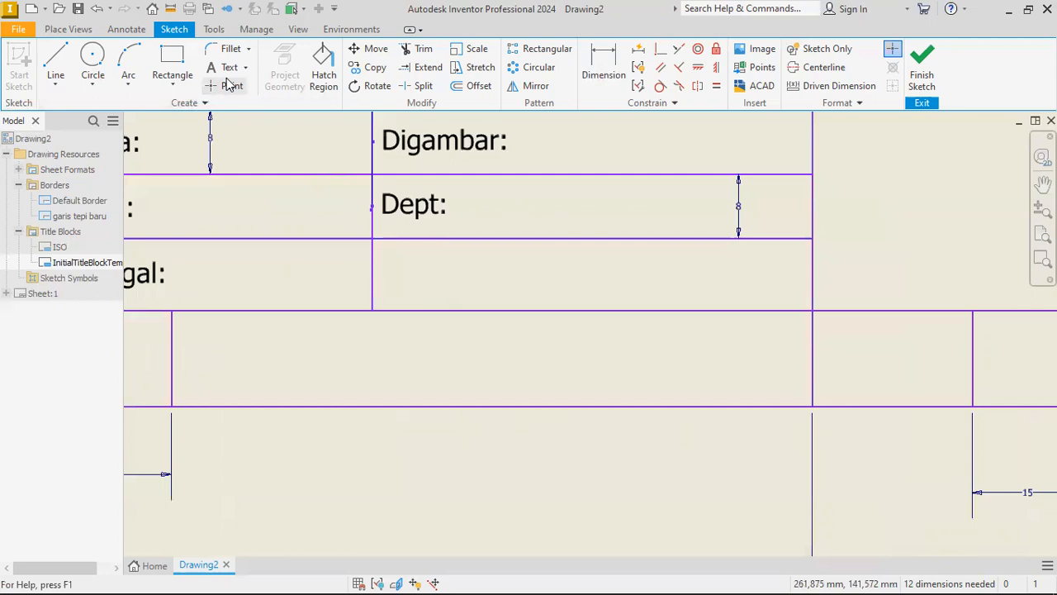
Add the label "Diperiksa:" to the cell below "Dept:", vertically centred with 2.50 mm text height.
click(373, 237)
click(812, 312)
text(Di)
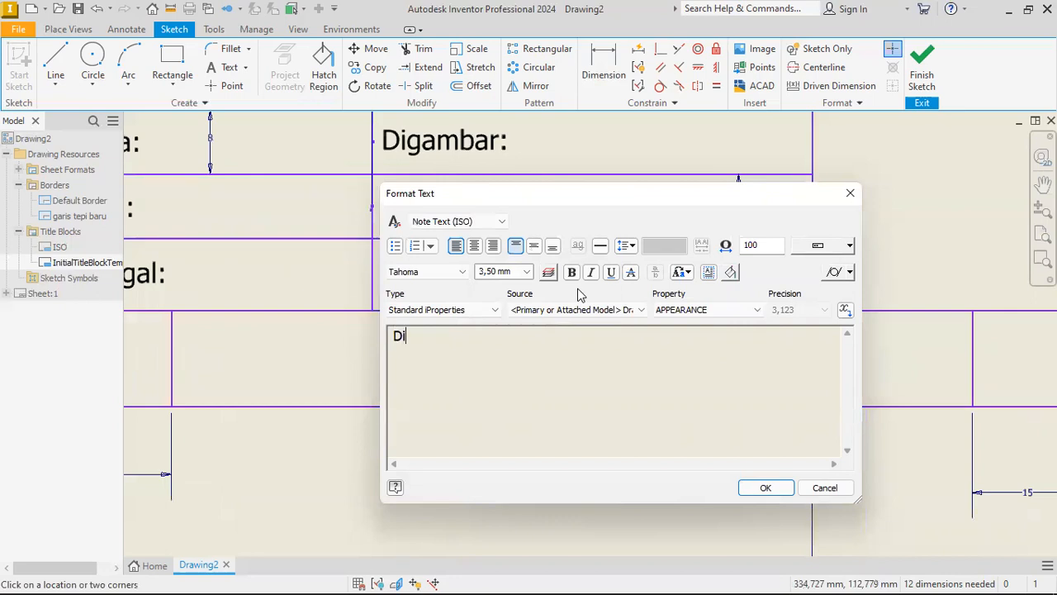
text(perikasa:)
key(ctrl+a)
click(535, 248)
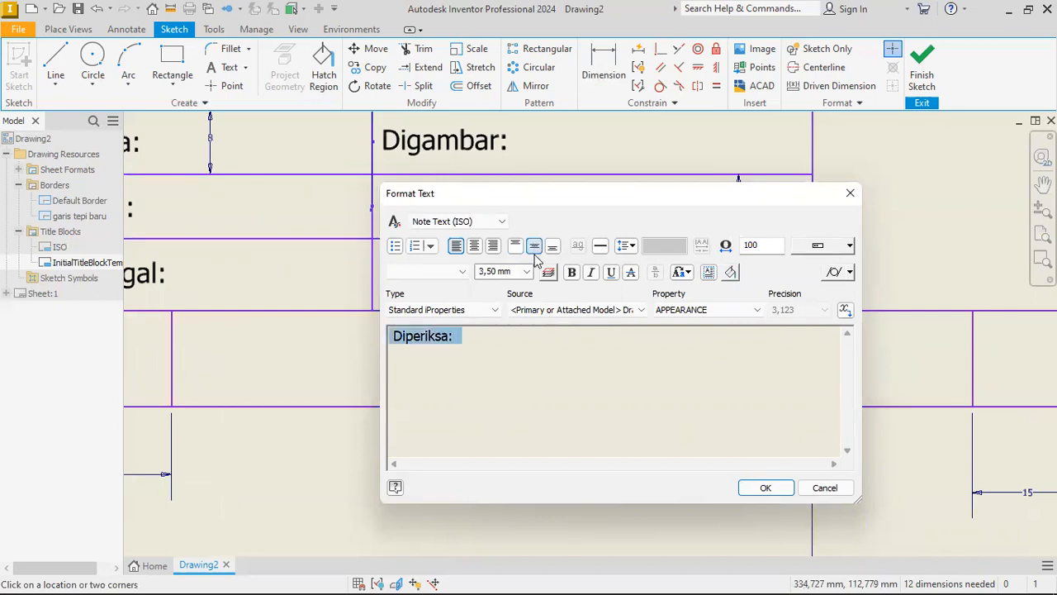
click(526, 272)
click(494, 281)
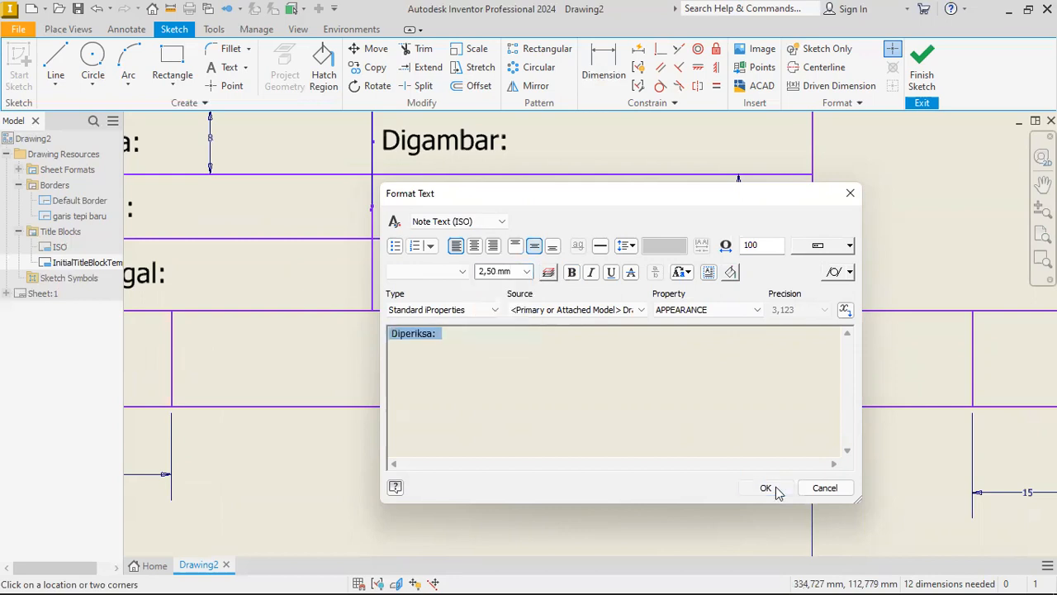
click(765, 487)
Draw two concentric circles of 12 mm and 18 mm diameter in the title block's 50 mm wide cell and shift them slightly inward.
scroll(541, 313, down, 2)
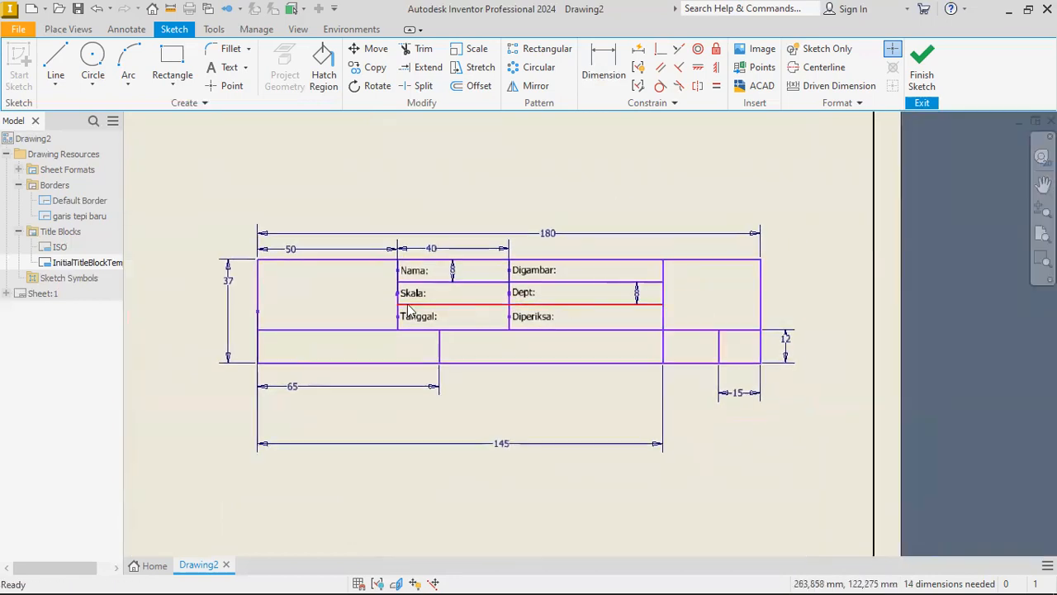
scroll(391, 285, up, 3)
scroll(385, 289, up, 3)
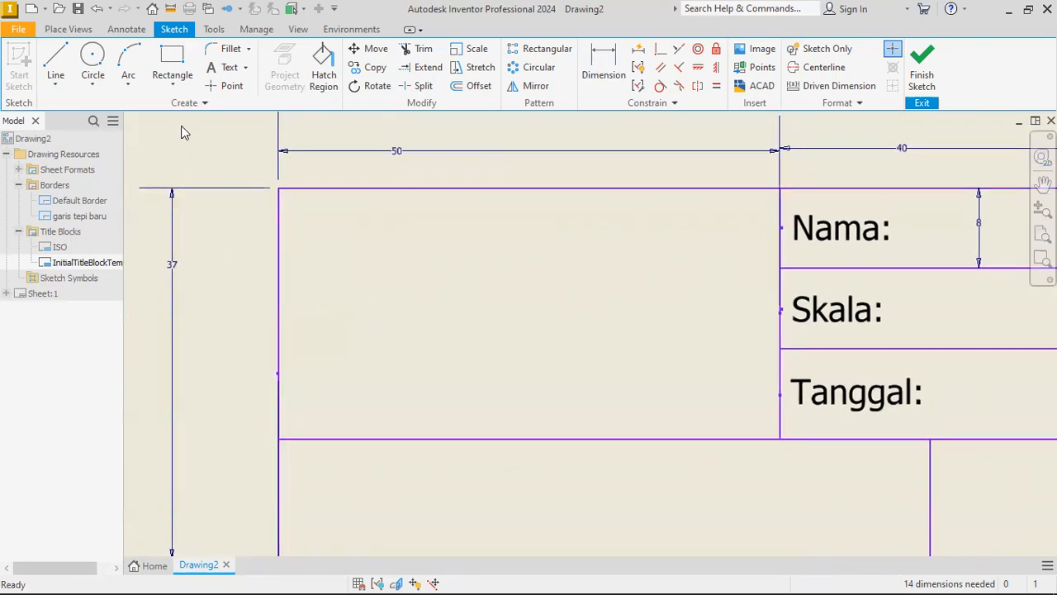
click(93, 66)
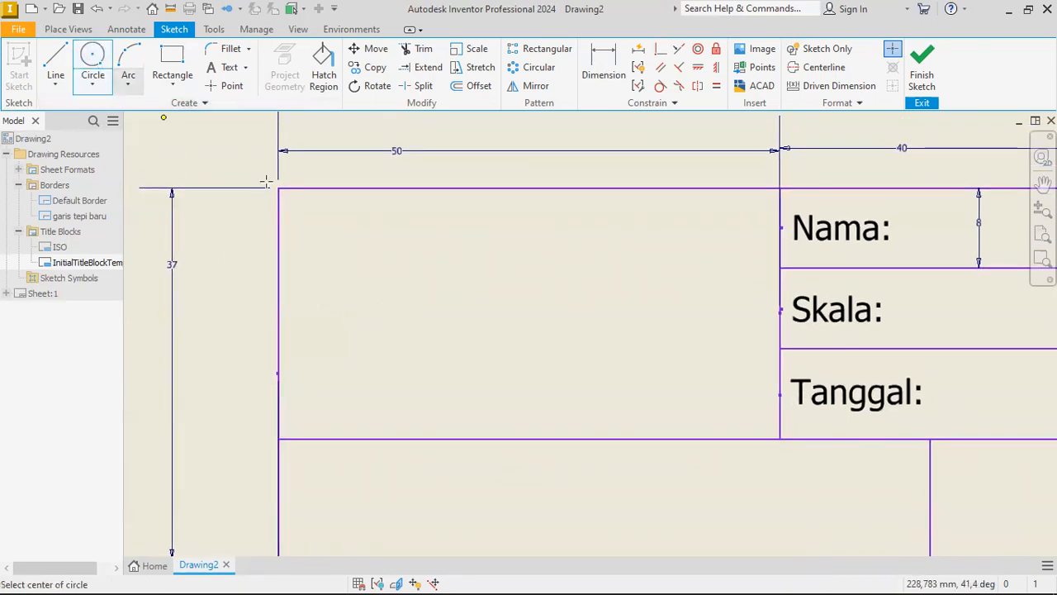
click(377, 308)
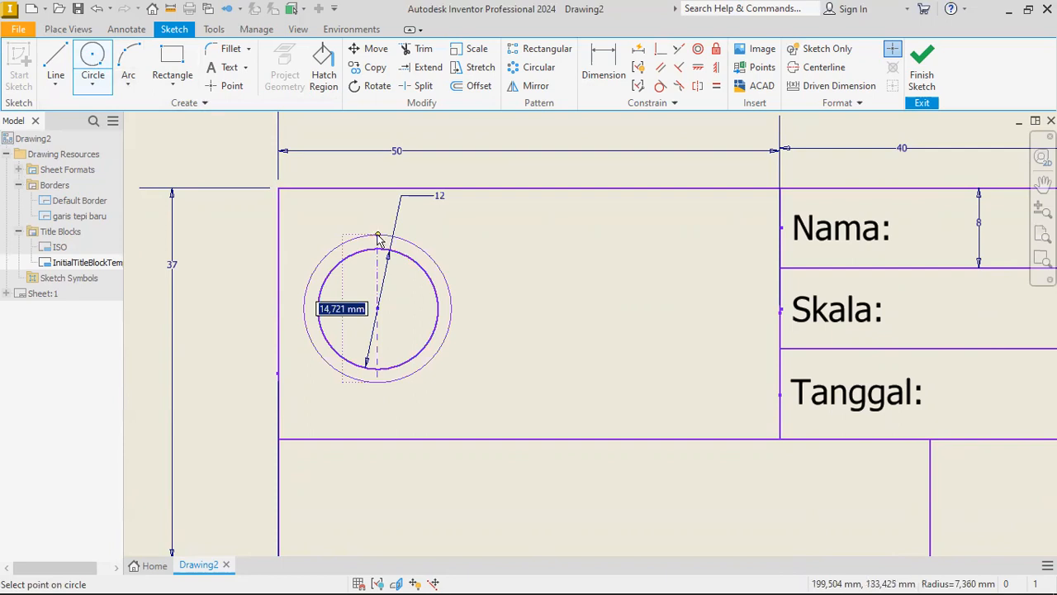
text(18)
key(Return)
key(Escape)
drag(377, 308, 400, 308)
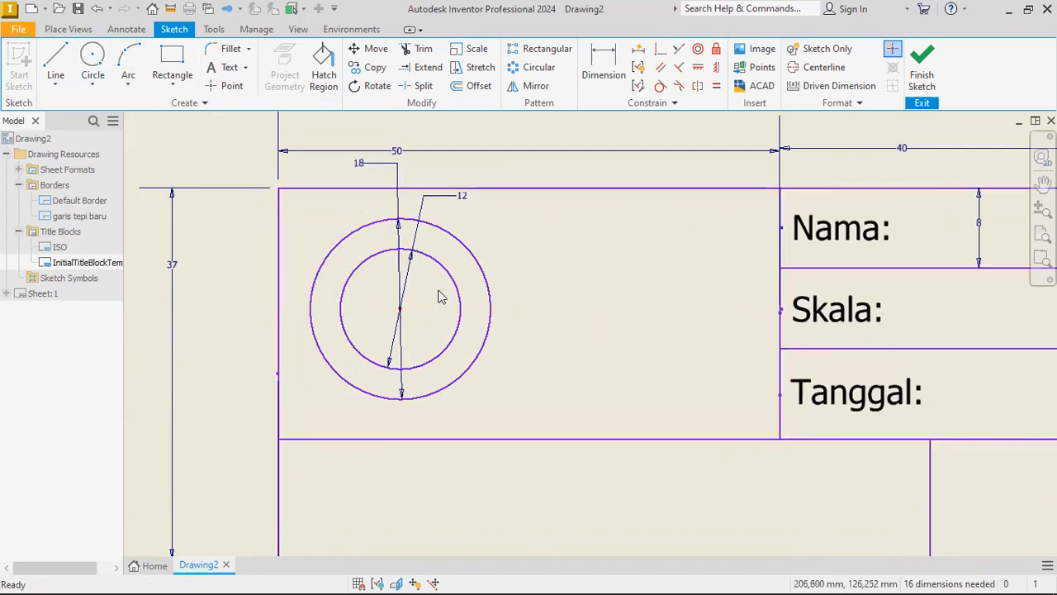
Draw a trapezoid beside the circles, a horizontal axis line through both shapes and a vertical one through the circles.
key(l)
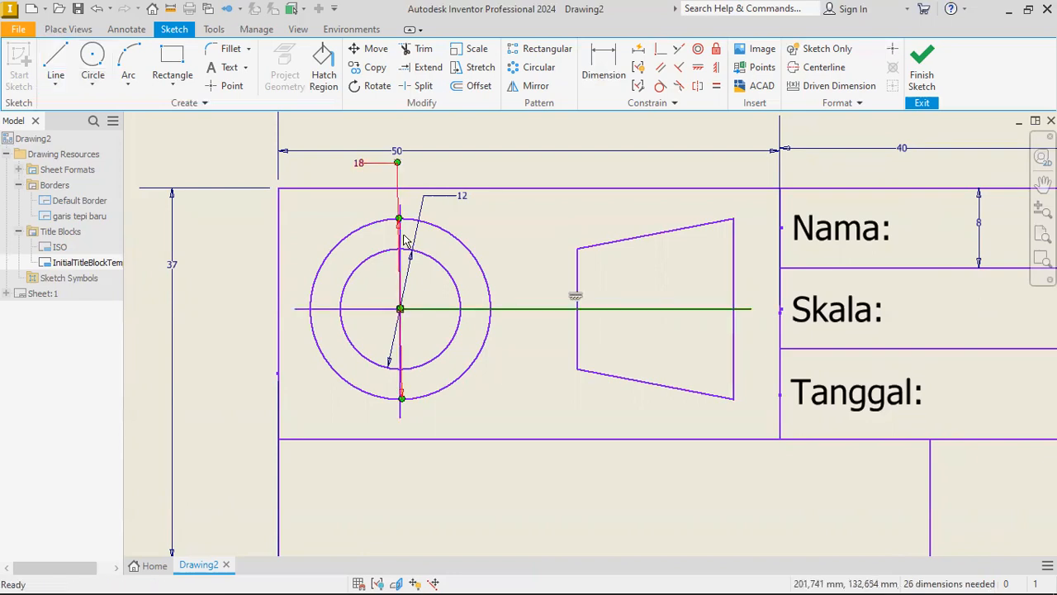
scroll(403, 216, up, 4)
ctrl+click(396, 204)
scroll(421, 199, down, 4)
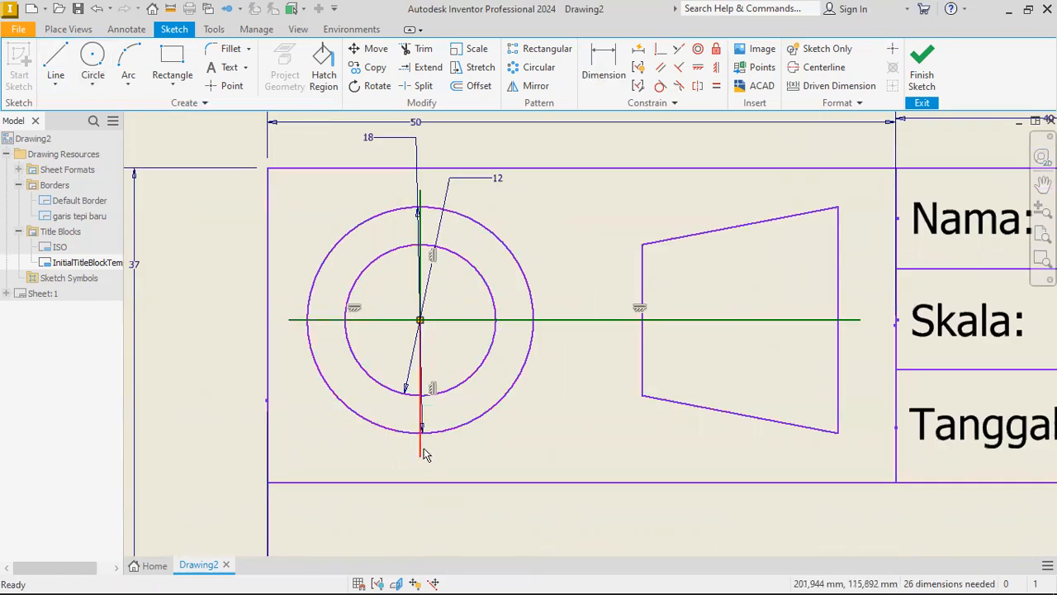
Convert the projection symbol's horizontal and vertical axis lines to centerlines.
click(823, 69)
click(588, 285)
click(575, 328)
ctrl+click(424, 438)
ctrl+click(424, 424)
scroll(425, 248, down, 3)
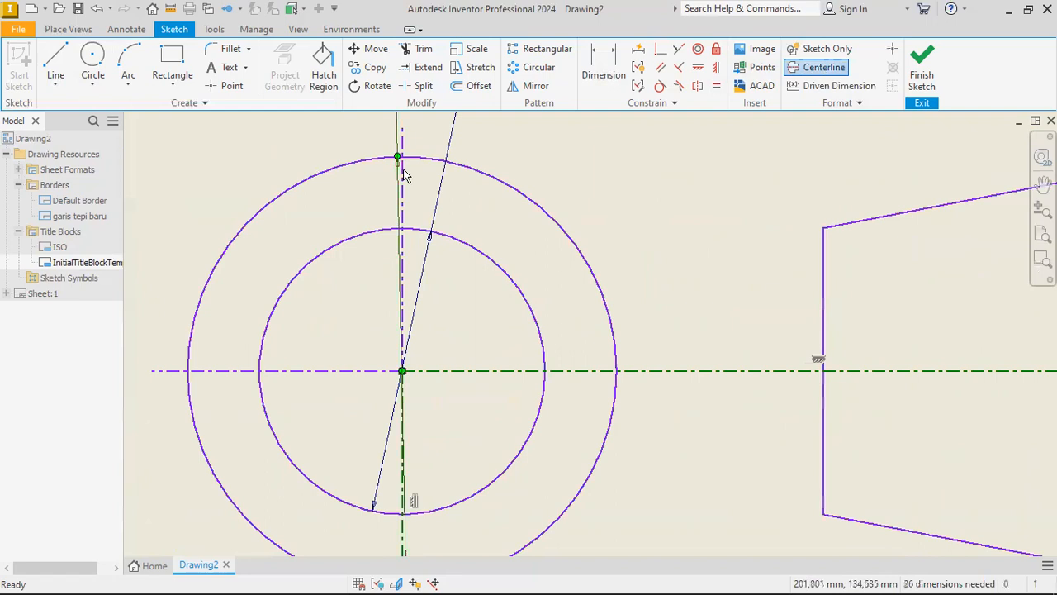
Set the line scale of the projection symbol's short horizontal centerline segment to 3 in its sketch properties.
scroll(405, 174, down, 3)
scroll(396, 148, up, 5)
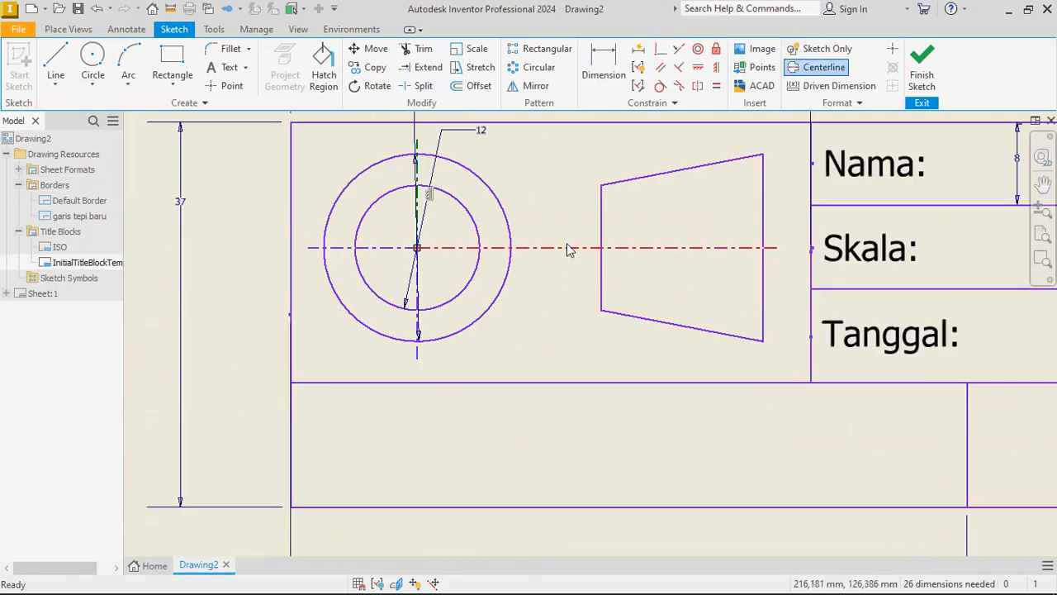
right_click(343, 249)
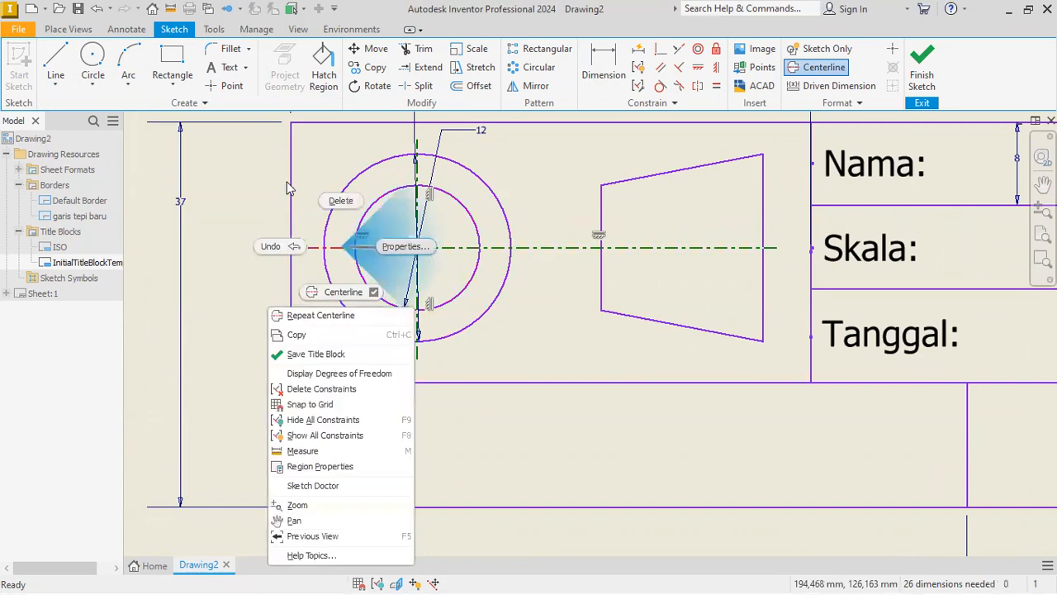
click(305, 484)
click(174, 219)
double_click(158, 237)
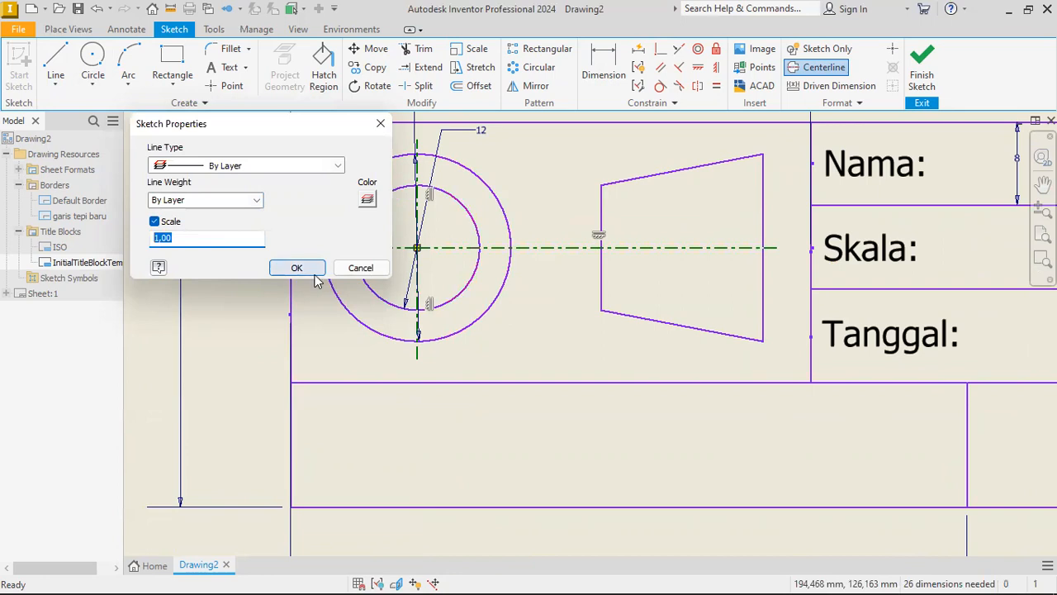
text(3)
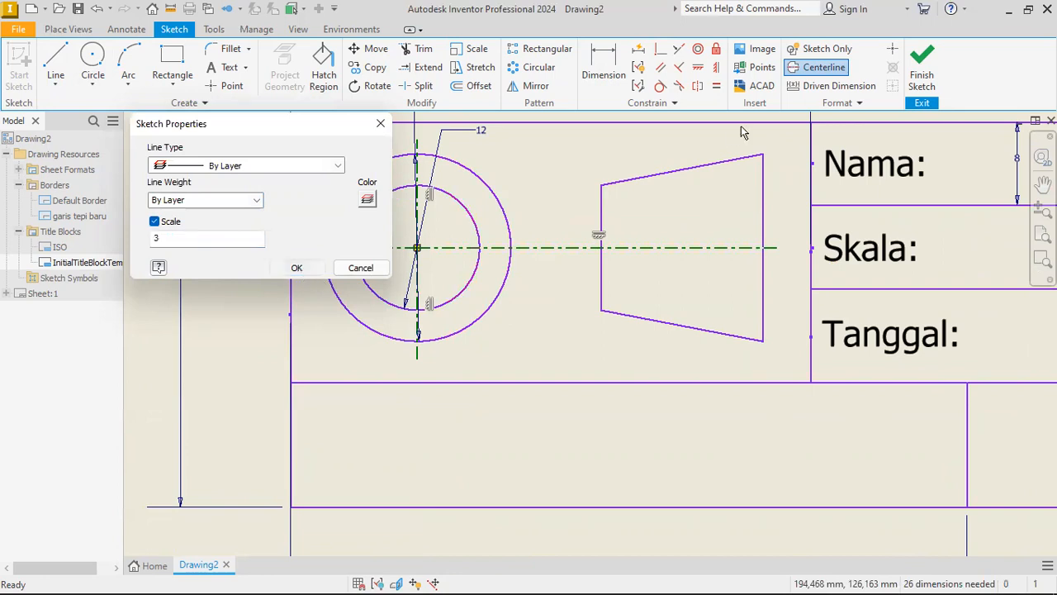
click(301, 272)
Save the title block as "kepala gambar baru" and insert it into the sheet.
text(kep[a)
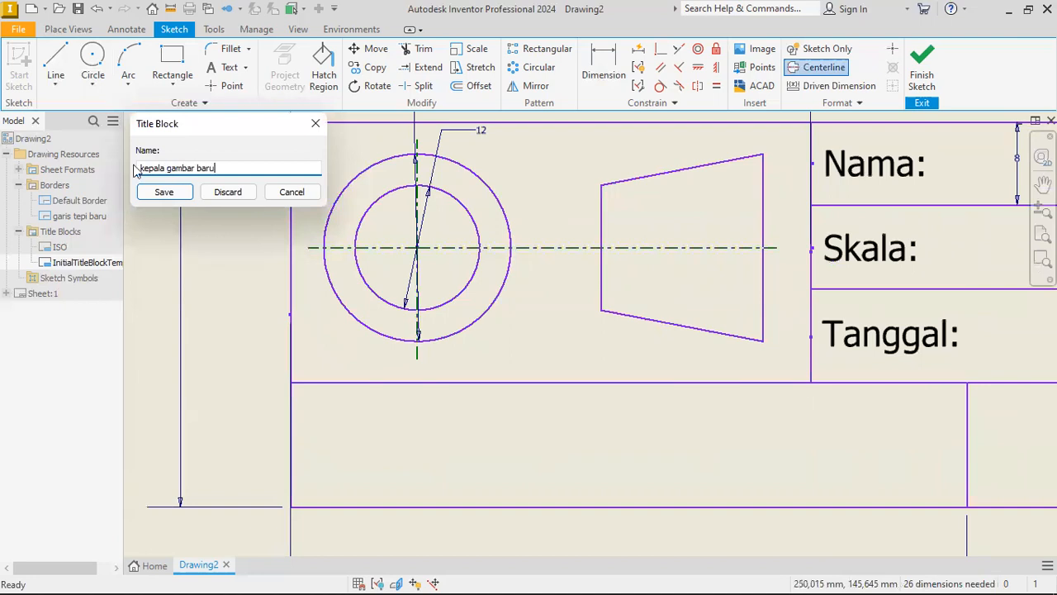
click(165, 192)
scroll(395, 228, down, 3)
scroll(403, 267, up, 3)
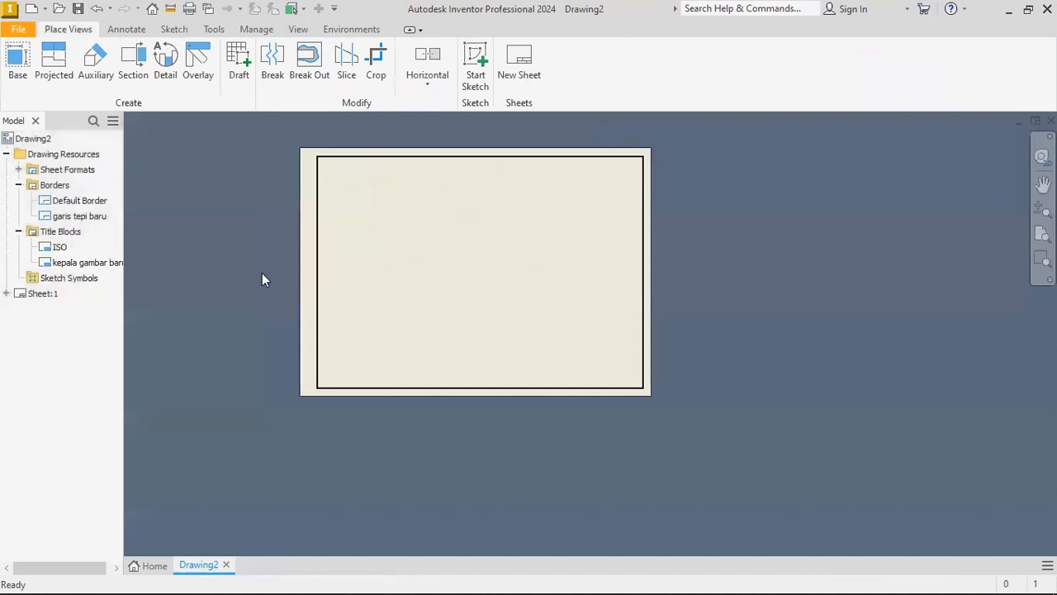
right_click(91, 259)
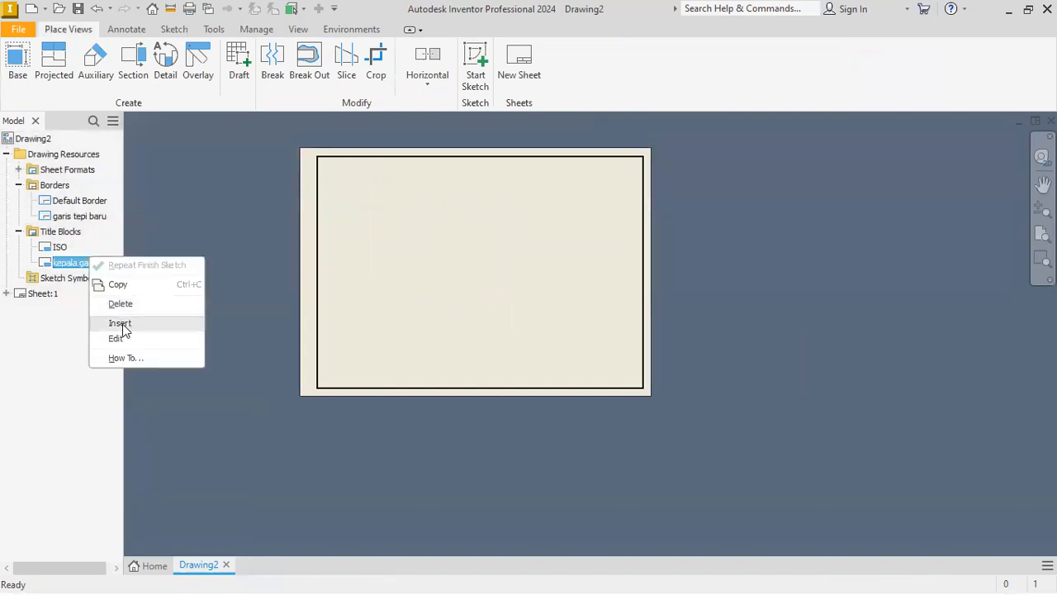
click(120, 324)
scroll(532, 368, down, 8)
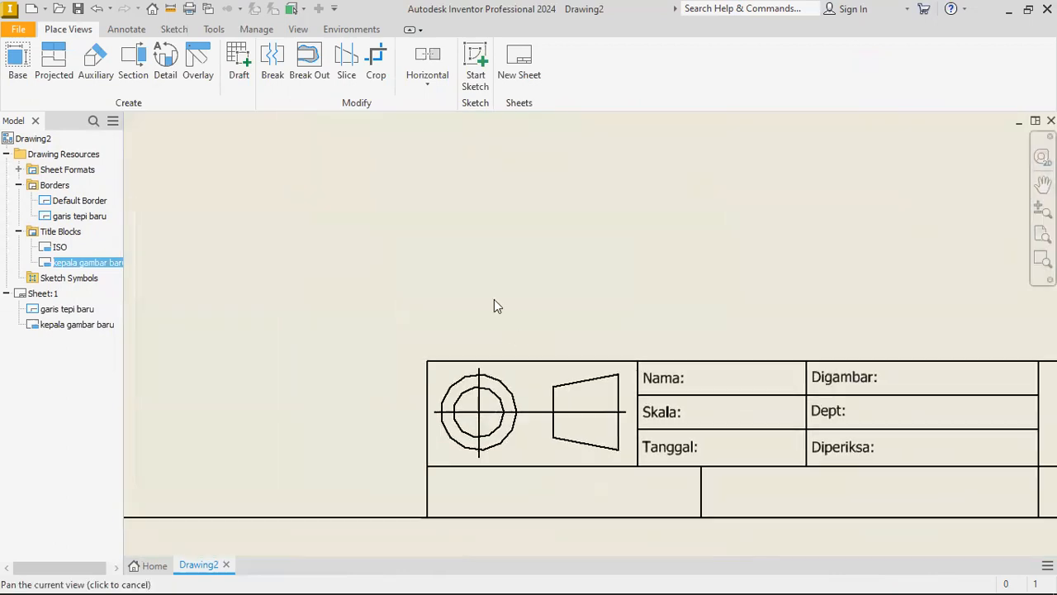
scroll(462, 347, up, 5)
scroll(437, 334, down, 3)
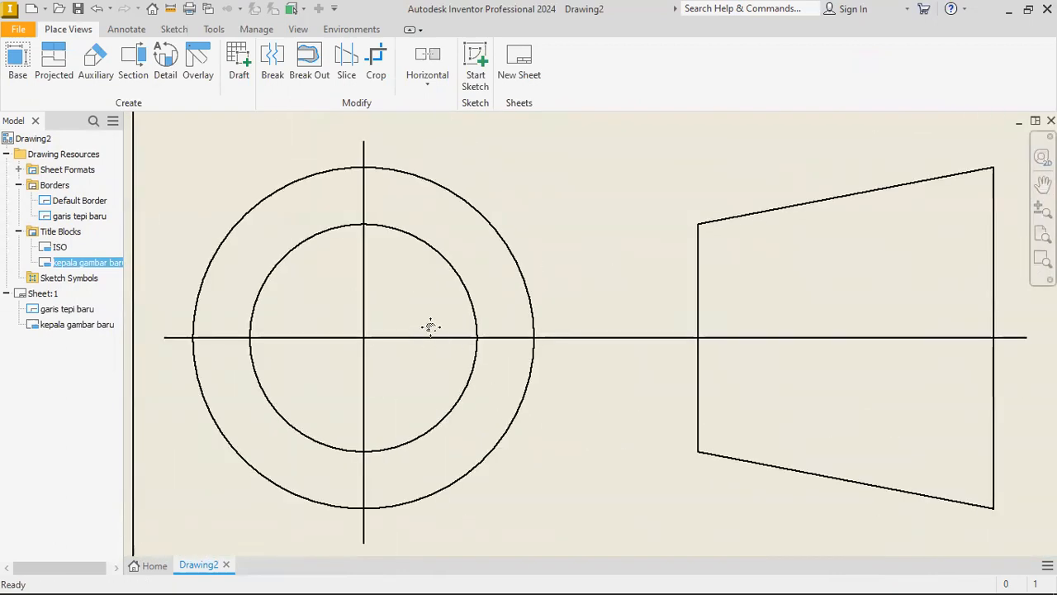
Reopen the title block for editing and give the horizontal axis segment through the trapezoid a Long Dash Dotted line type with scale 1.
right_click(78, 263)
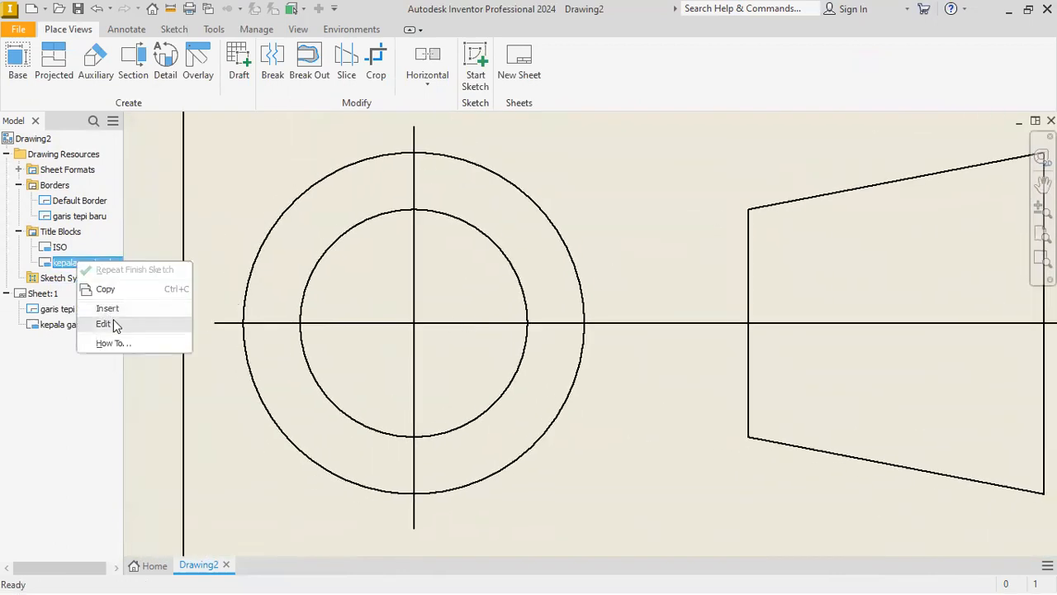
click(104, 324)
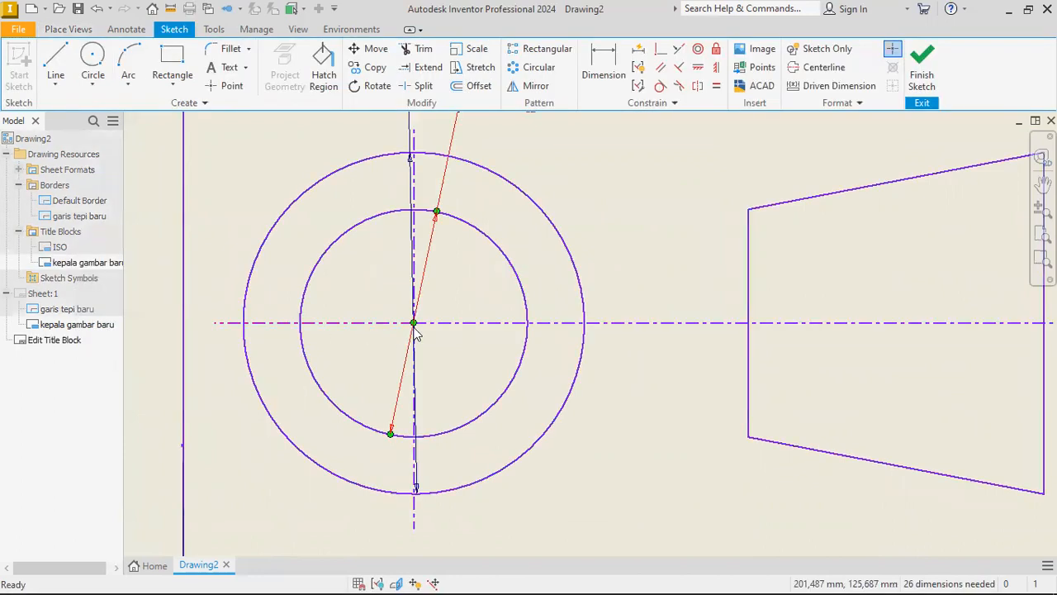
right_click(498, 325)
click(567, 325)
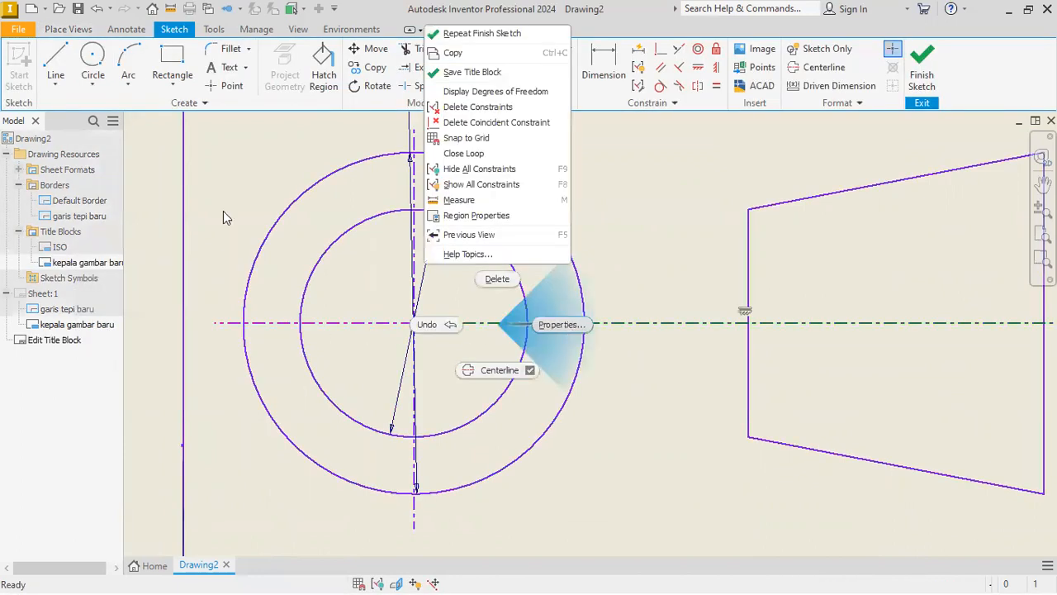
drag(198, 239, 155, 238)
text(1)
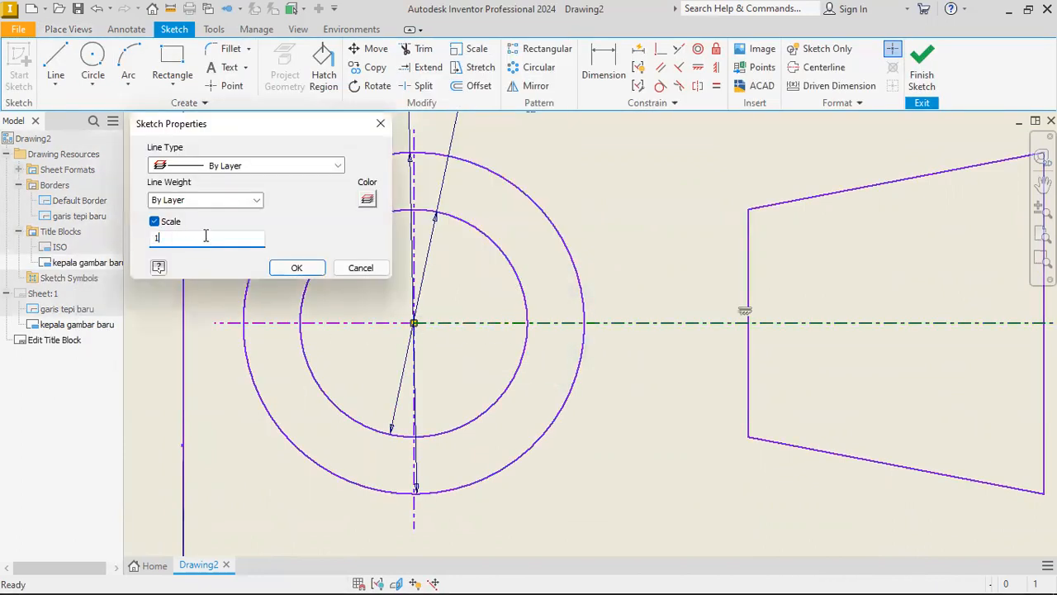
click(338, 165)
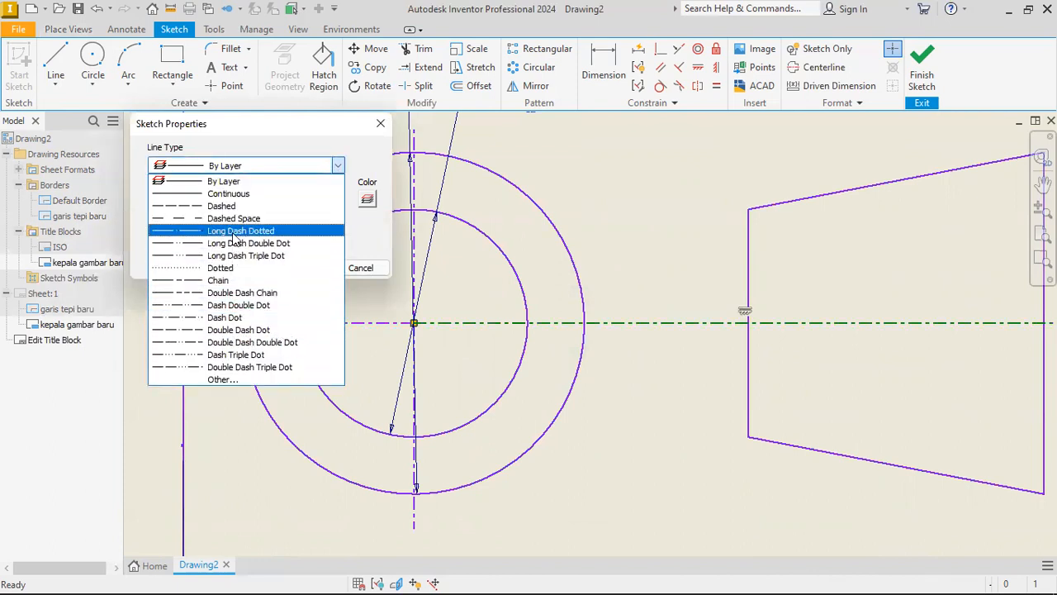
click(233, 233)
click(293, 269)
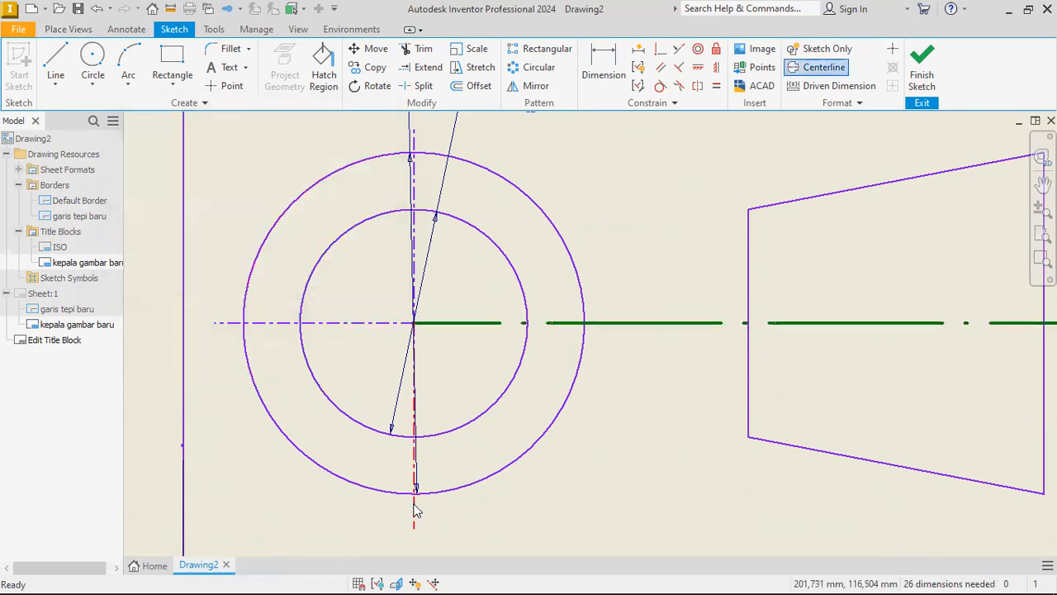
Give the vertical axis lines and the short horizontal axis segment a long-dash line type and save the edits to the title block.
scroll(415, 140, down, 3)
right_click(412, 138)
click(450, 142)
click(339, 166)
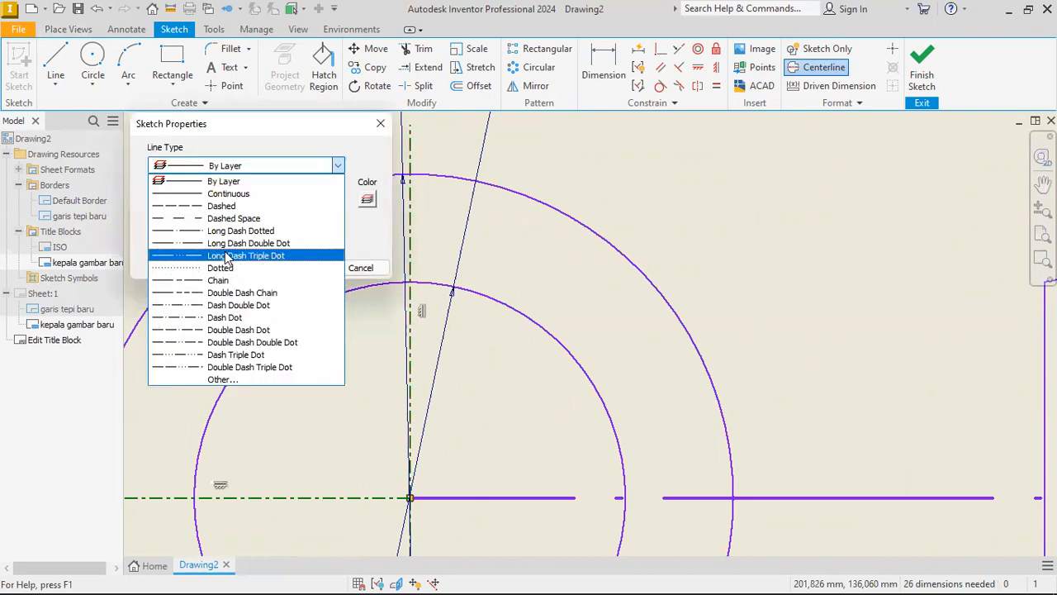
key(Return)
click(297, 267)
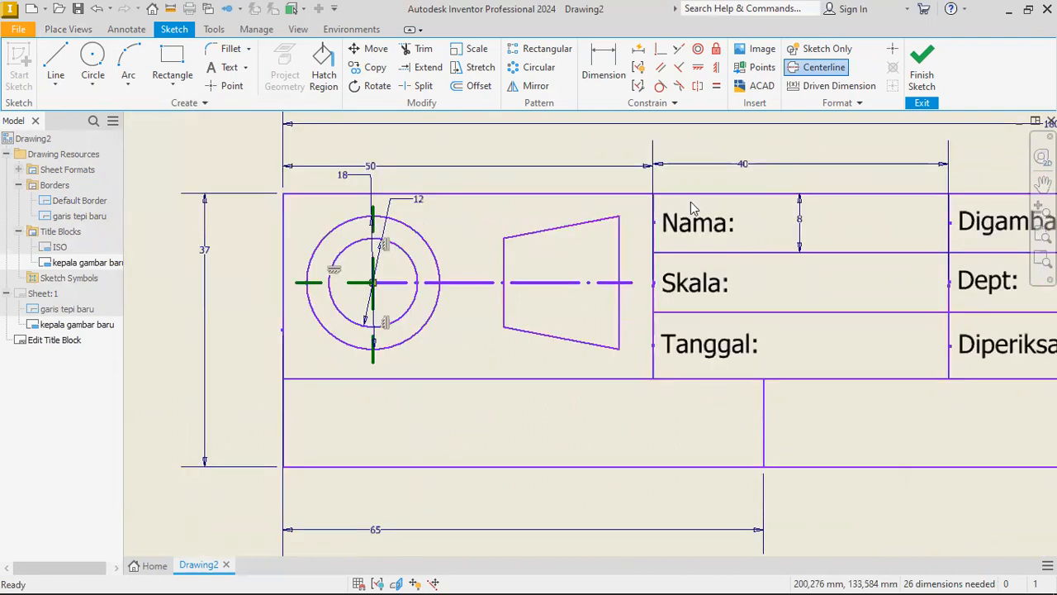
click(919, 75)
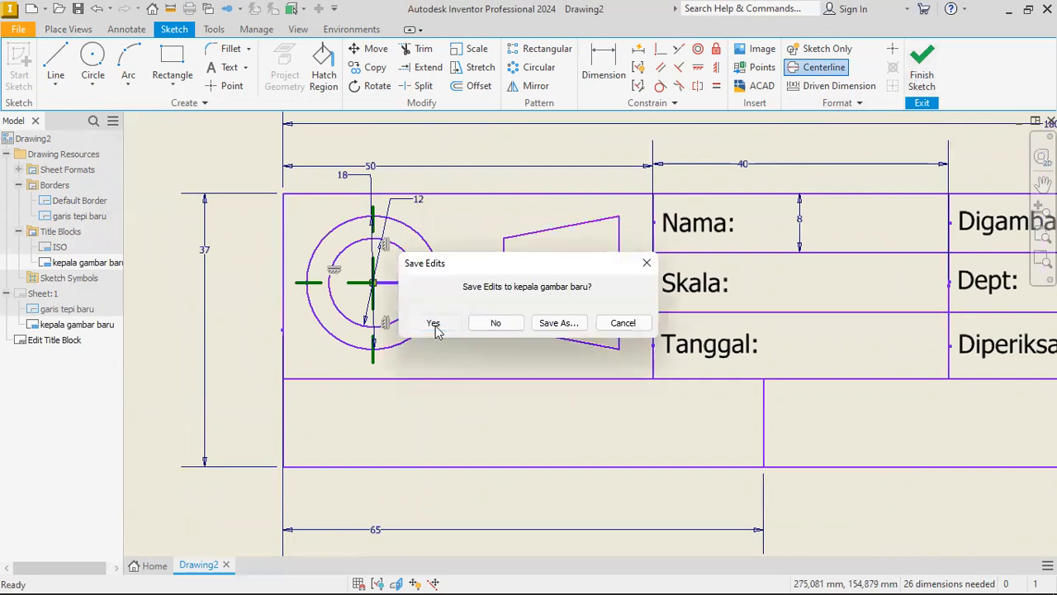
click(433, 324)
Examine the projection symbol, text labels and cells of the title block on the sheet.
scroll(641, 329, down, 5)
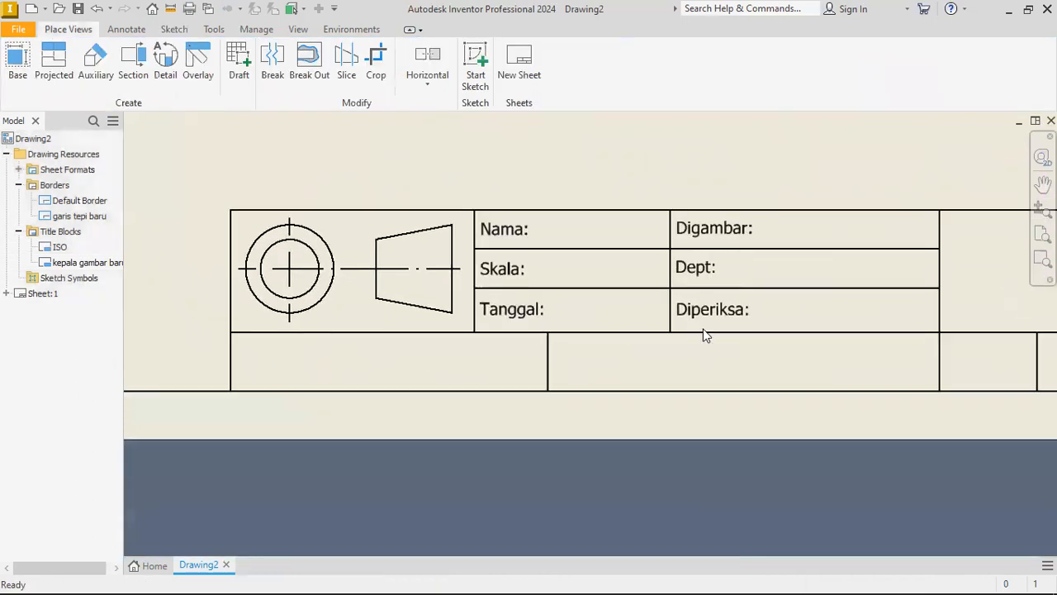
scroll(717, 330, down, 1)
scroll(715, 329, up, 3)
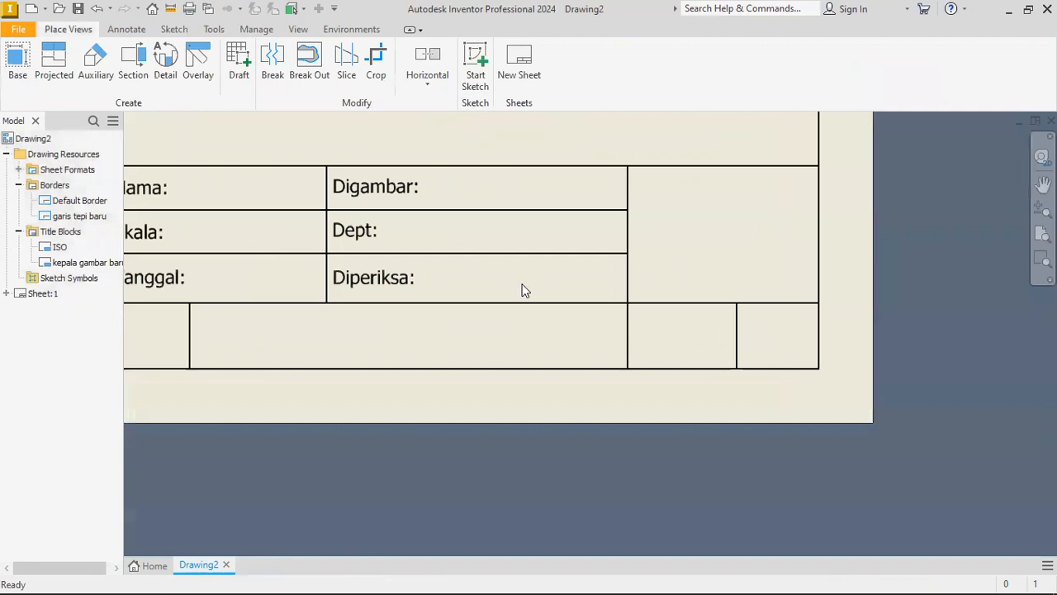
scroll(553, 339, down, 2)
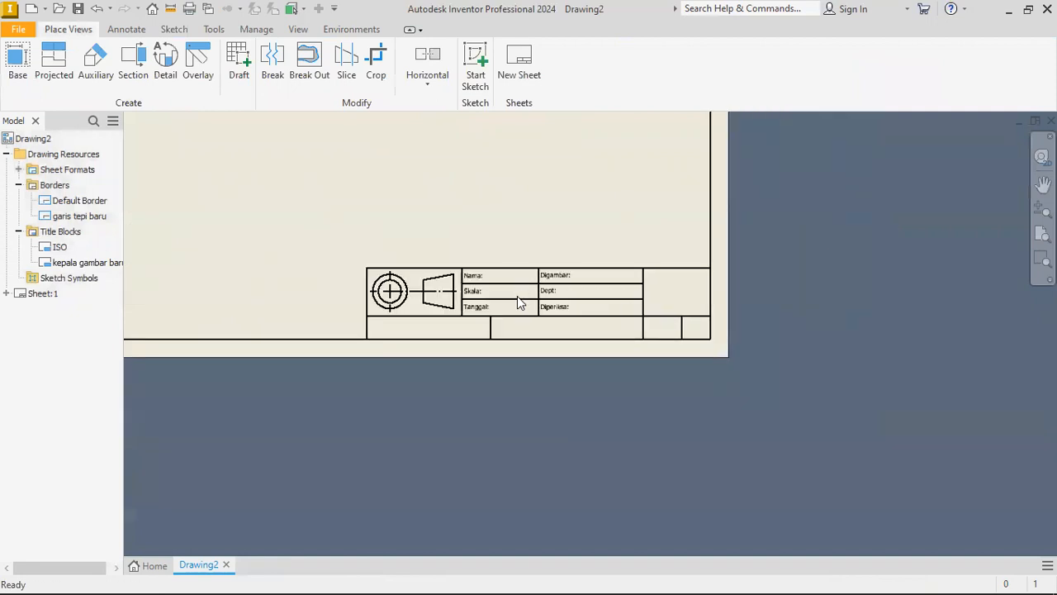
scroll(517, 302, up, 1)
scroll(416, 290, up, 2)
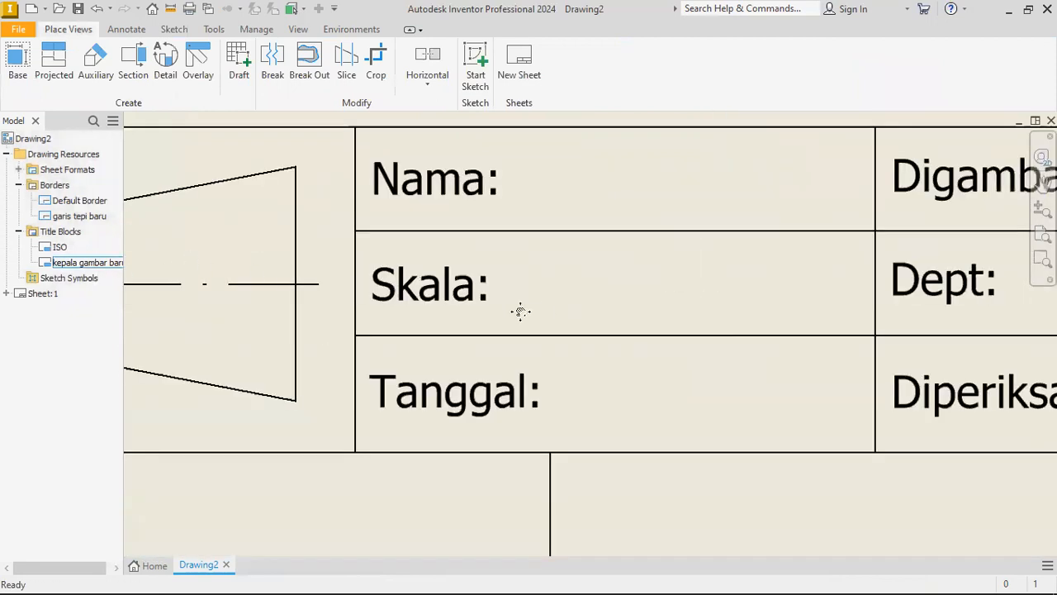
scroll(525, 307, down, 1)
scroll(438, 316, down, 1)
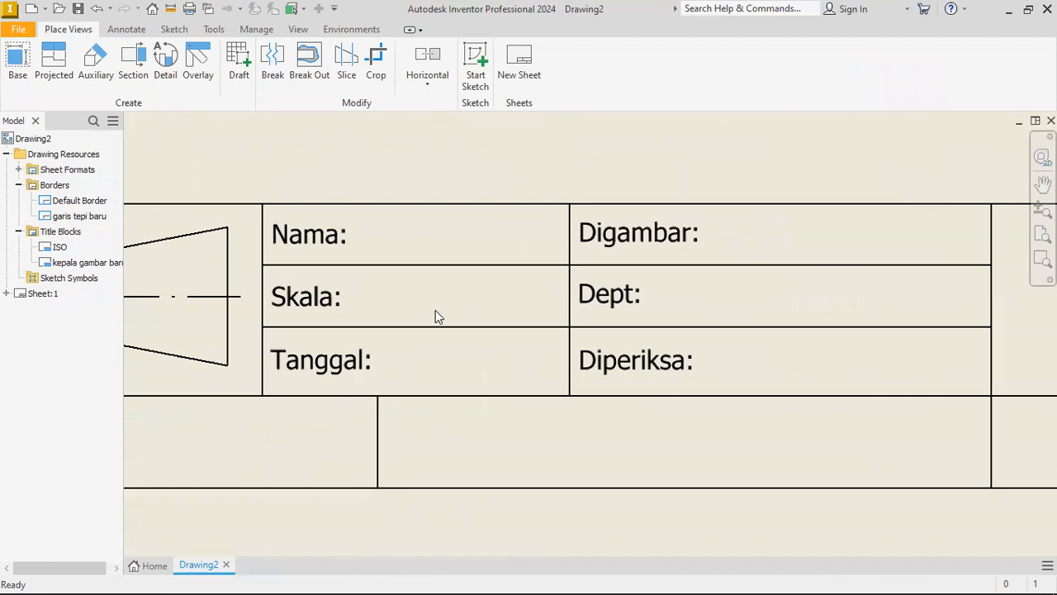
Reopen the title block for editing and extend its labels to "Dept: Teknik Mesin" and "Digambar: XXXXX".
right_click(80, 263)
click(106, 315)
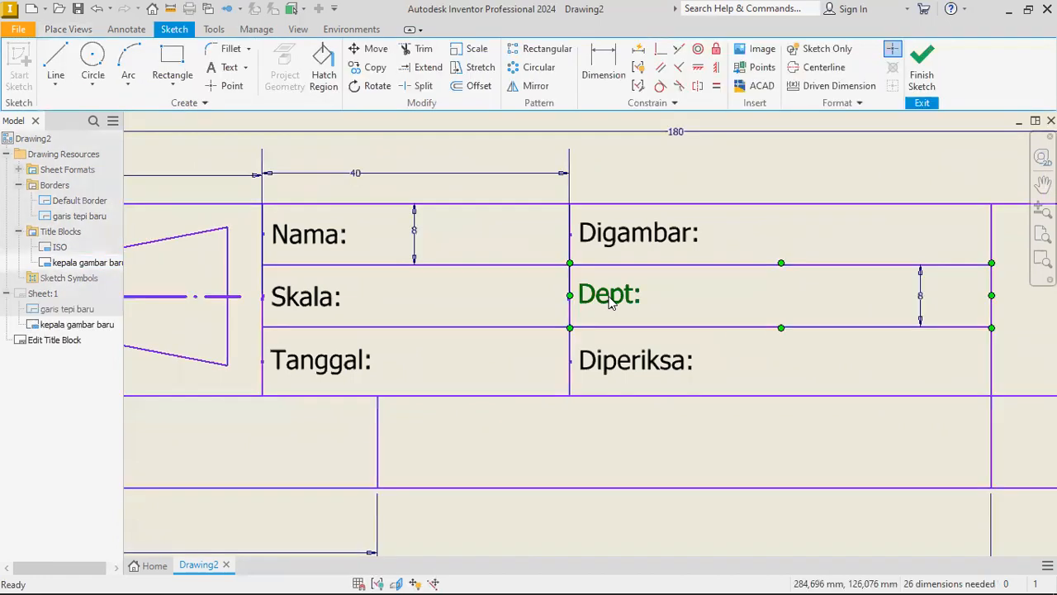
double_click(612, 303)
text(T)
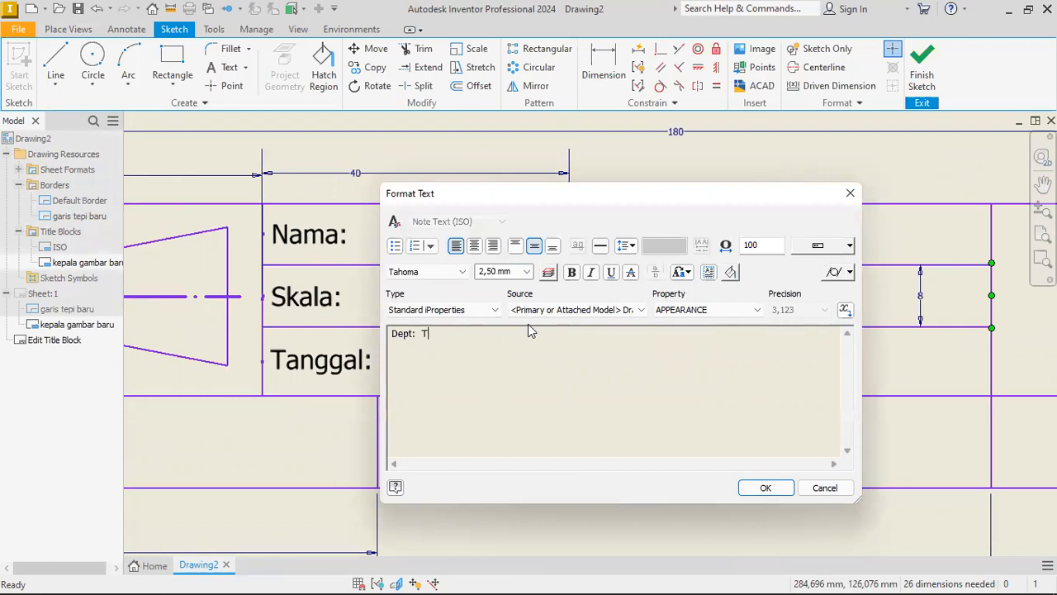
text(eknik Mesin)
click(765, 488)
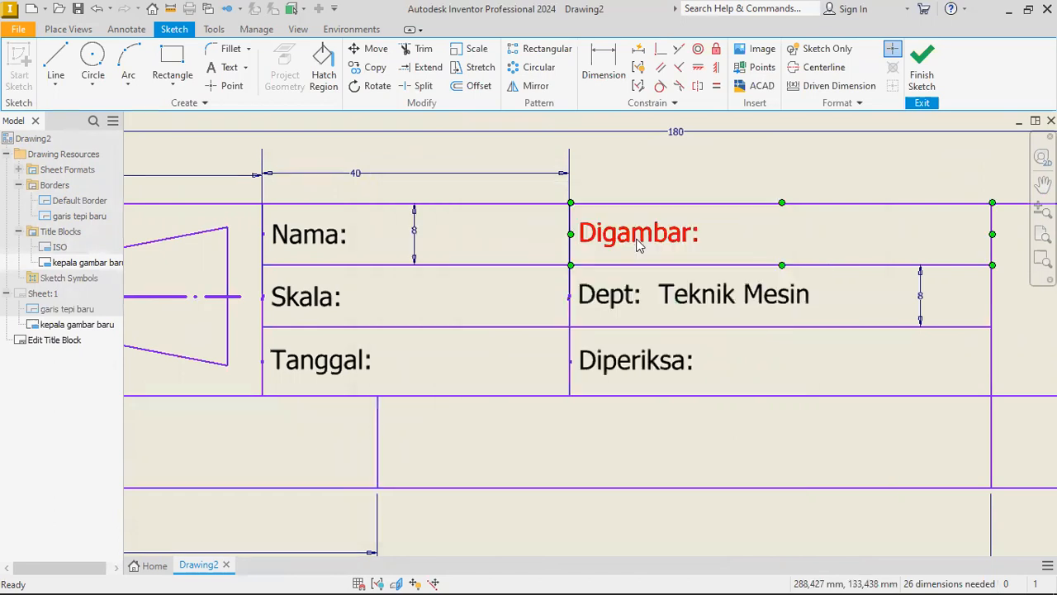
double_click(637, 245)
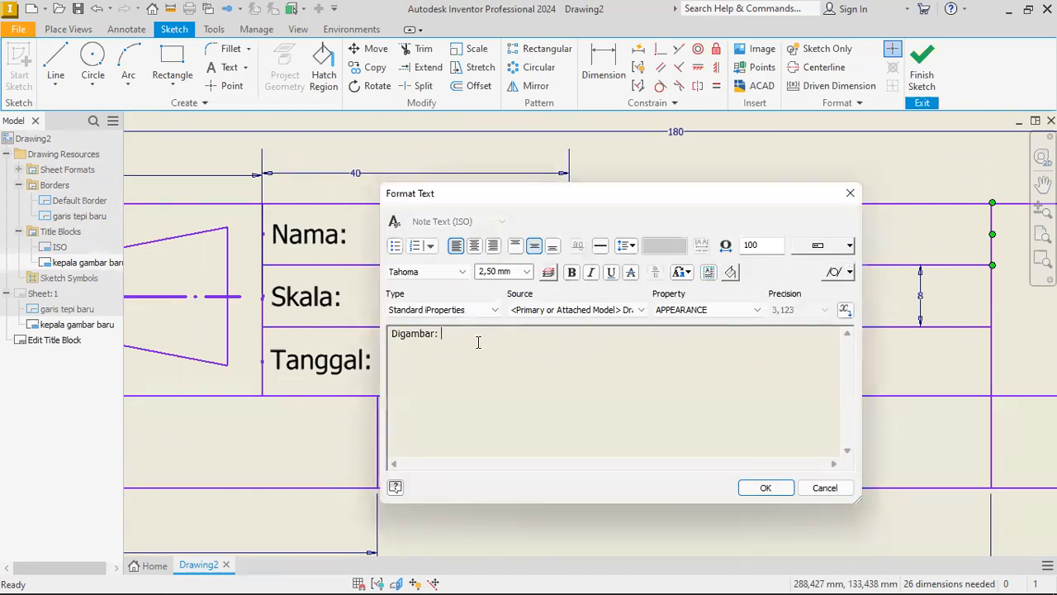
click(765, 487)
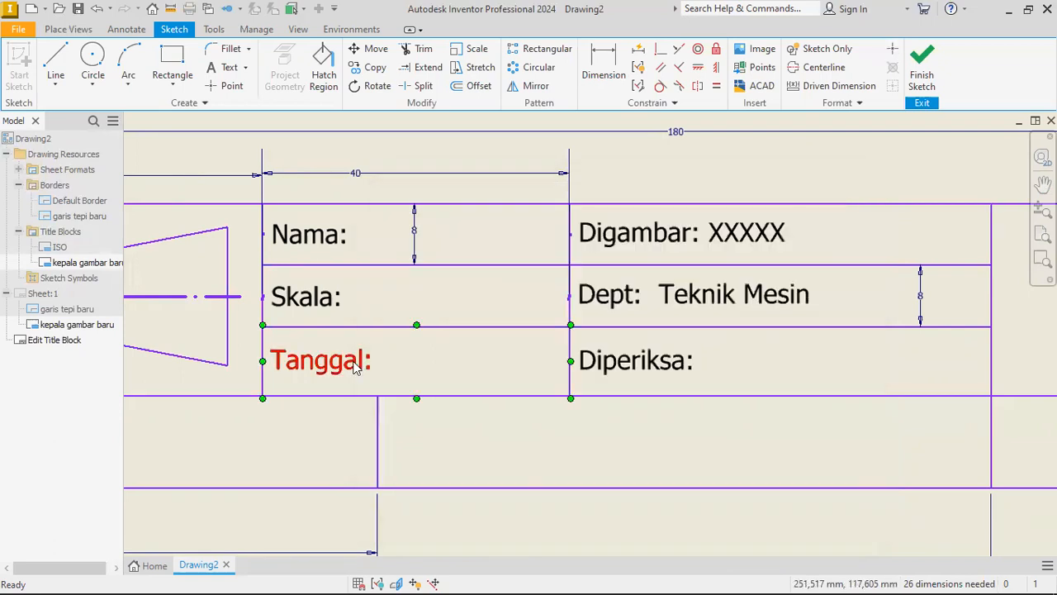
Add the CREATION DATE field from the Standard iProperties after the "Tanggal:" label in the title block.
double_click(355, 368)
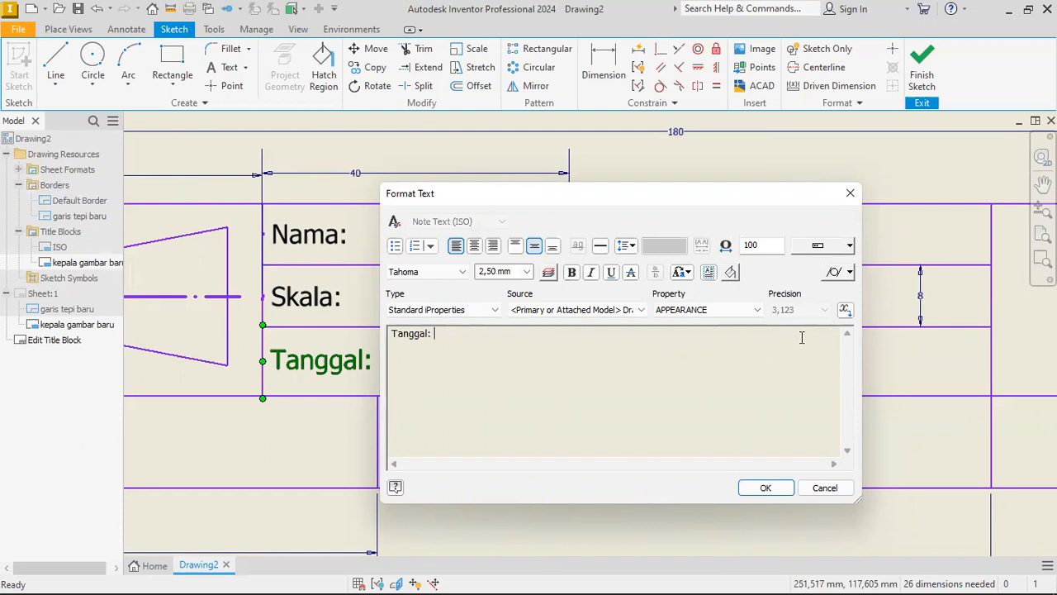
click(469, 315)
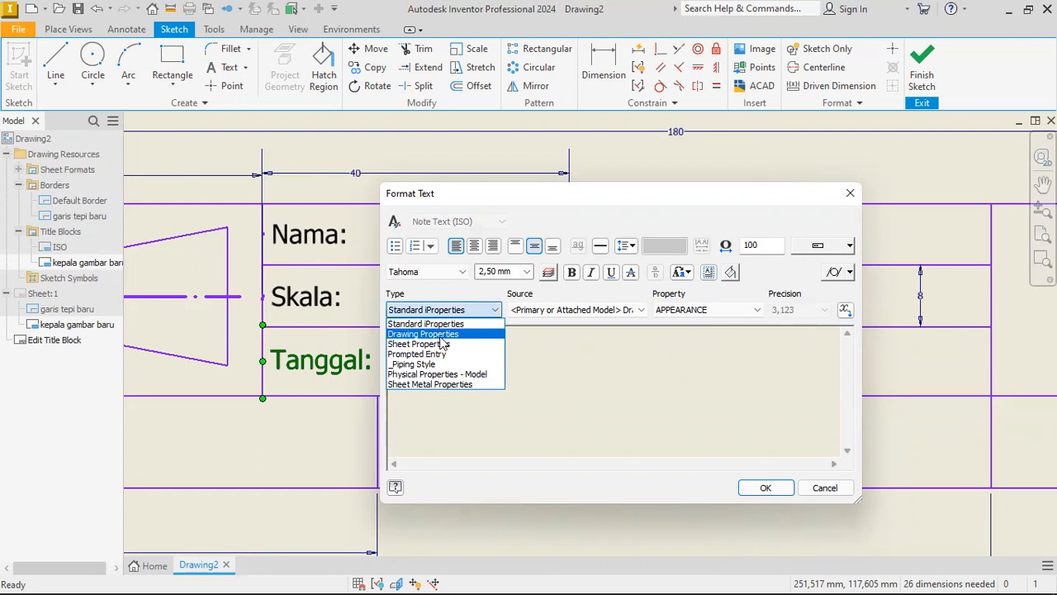
click(443, 337)
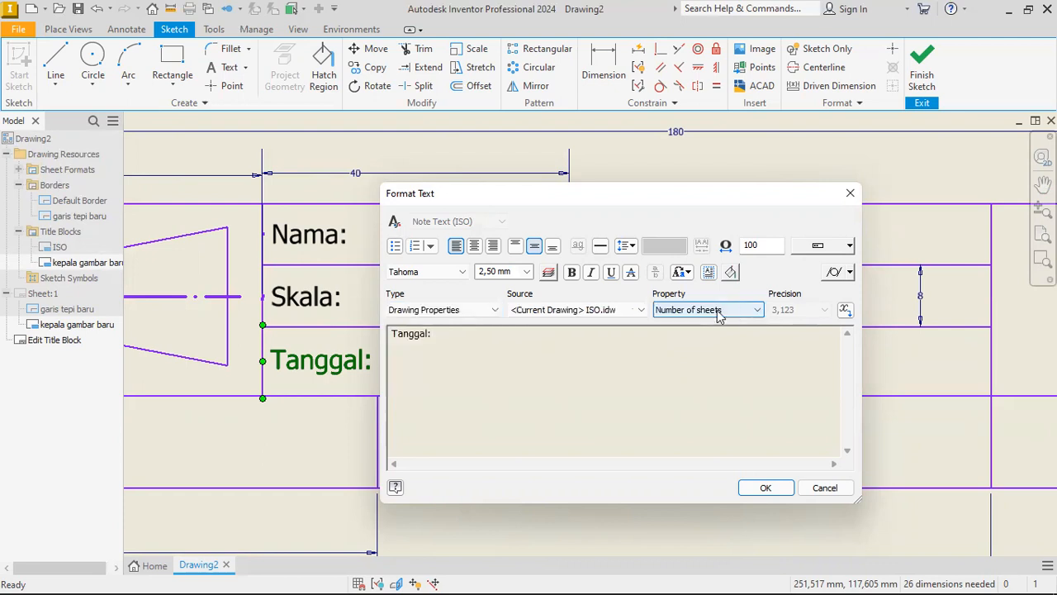
click(452, 312)
click(451, 345)
click(669, 314)
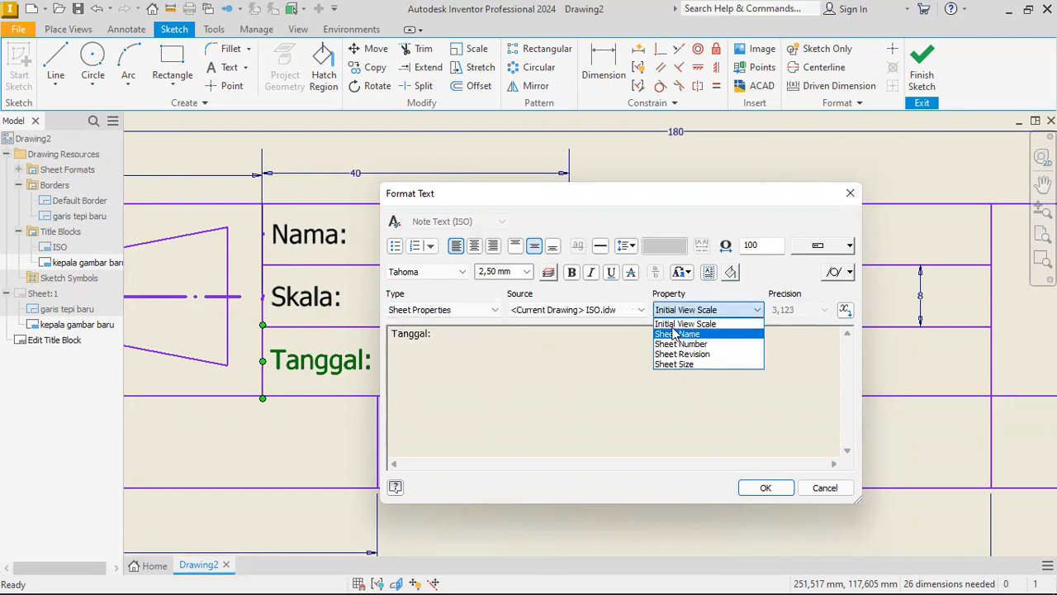
click(456, 311)
click(444, 323)
click(669, 318)
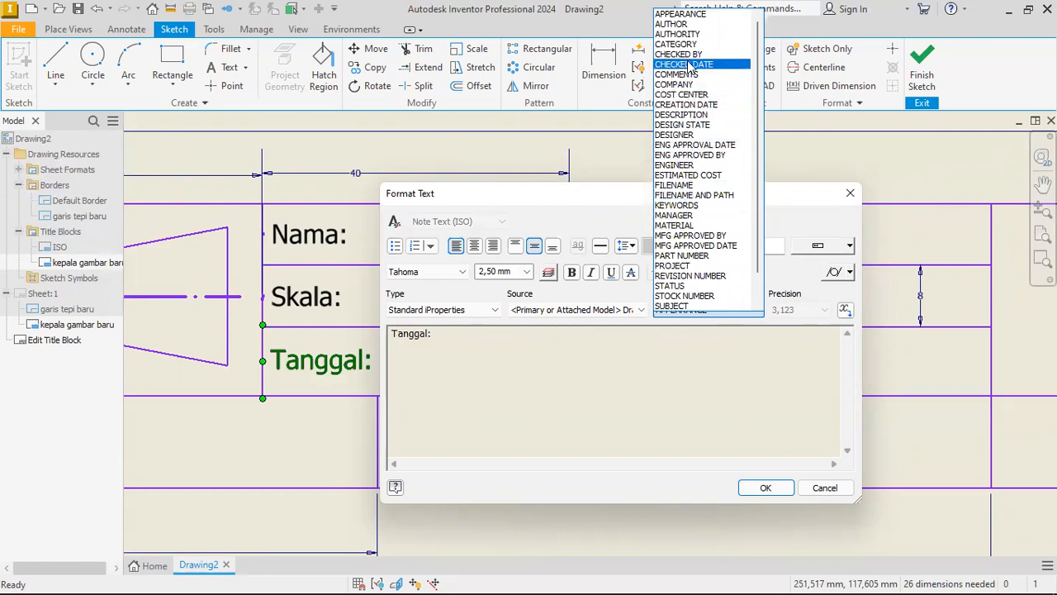
click(695, 105)
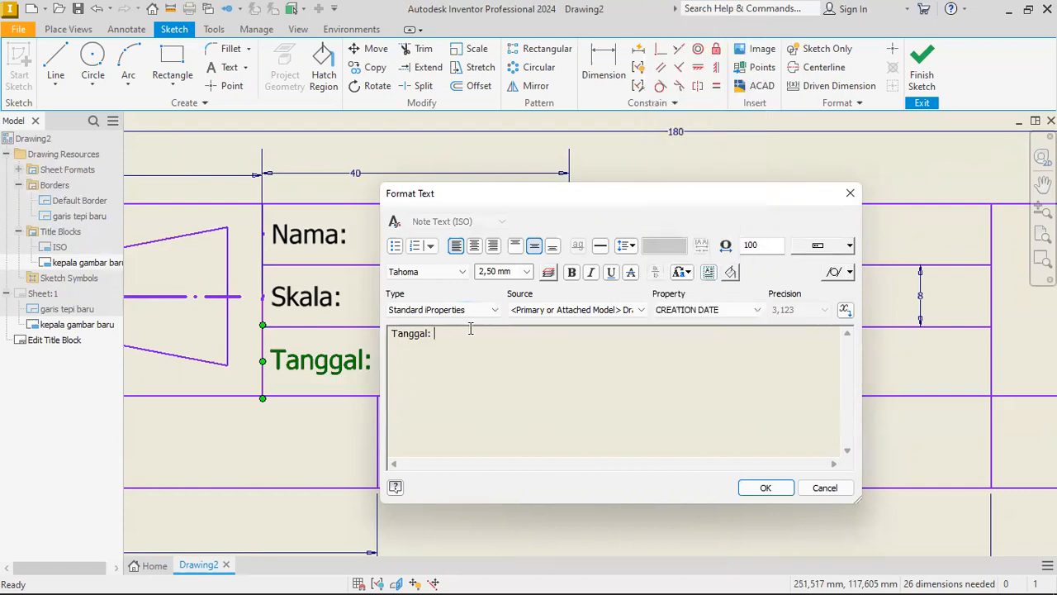
click(844, 311)
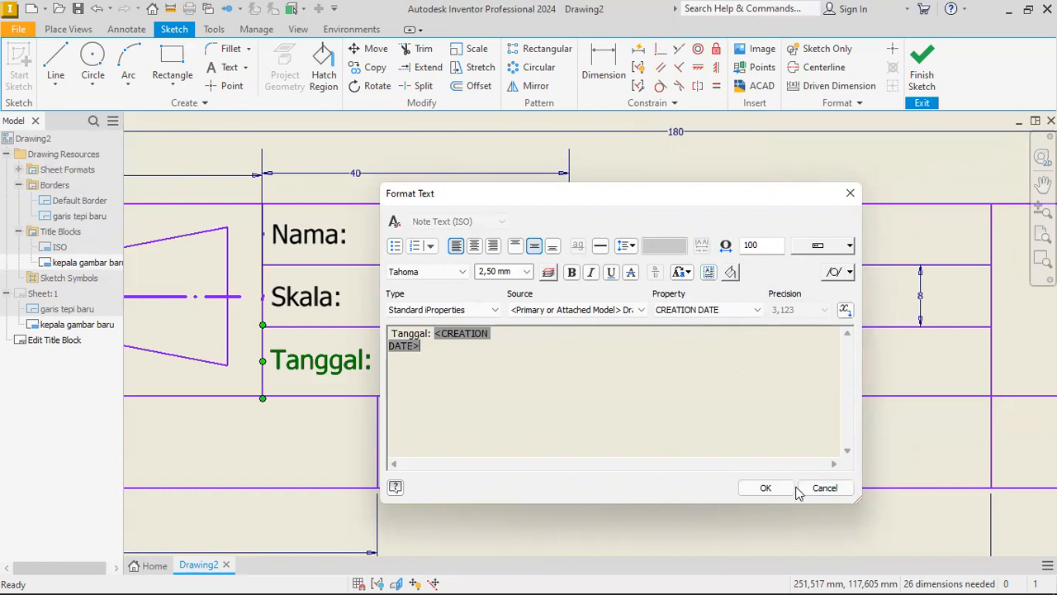
click(767, 488)
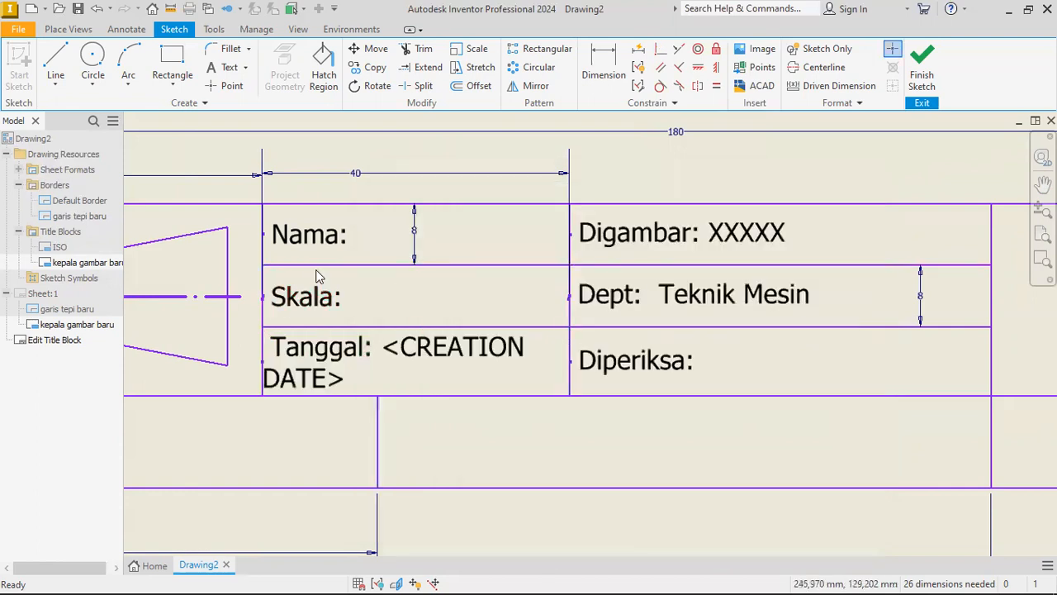
Add the Initial View Scale field from the Sheet Properties after the "Skala:" label in the title block.
double_click(306, 297)
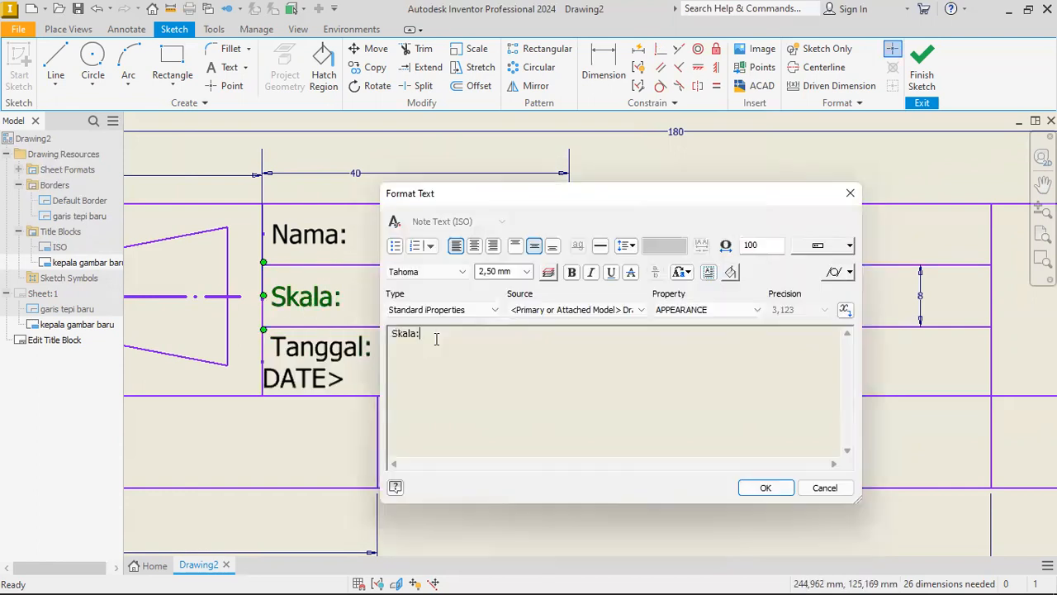
click(471, 319)
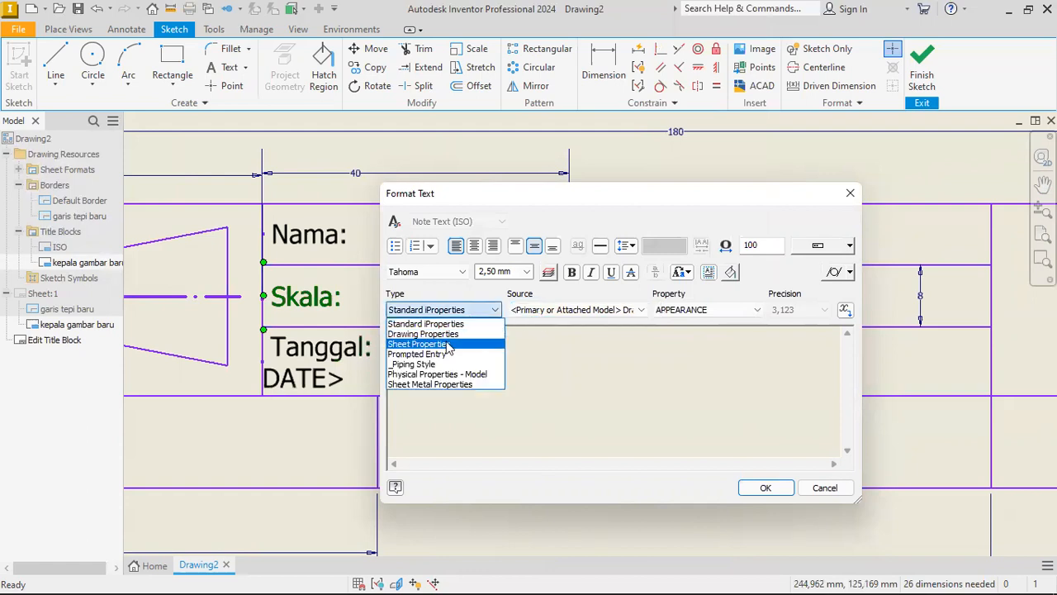
click(684, 332)
click(690, 310)
click(691, 324)
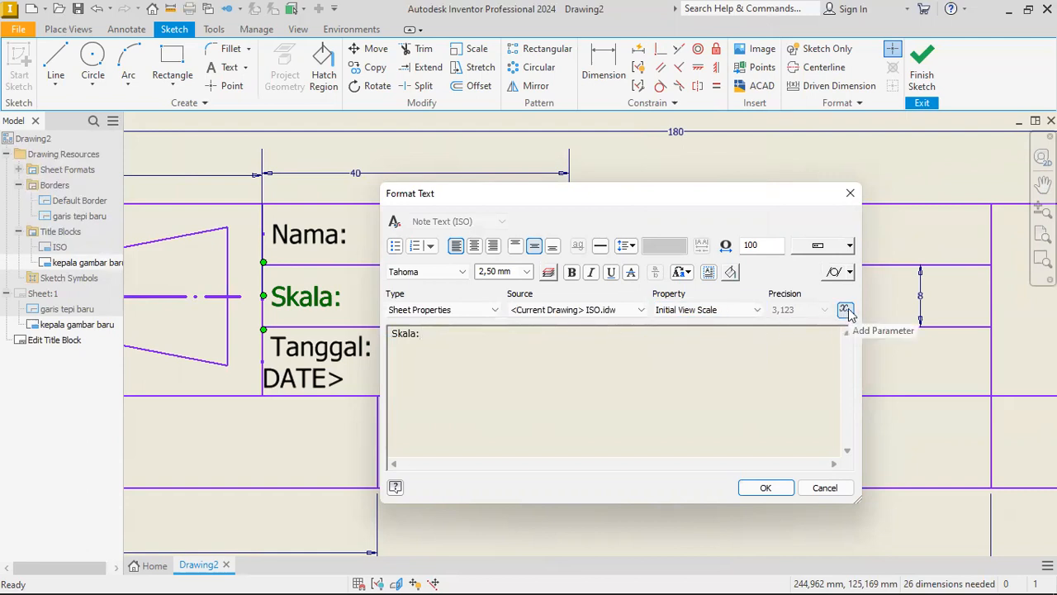
click(844, 311)
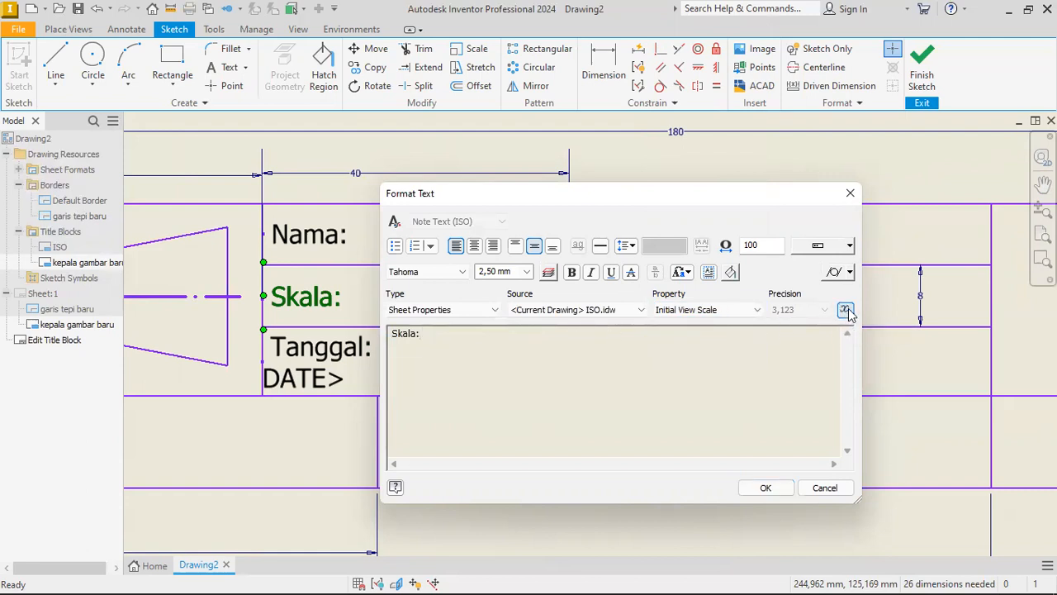
click(771, 490)
Finish the sketch and save the edits to the kepala gambar baru title block.
scroll(570, 310, down, 4)
scroll(570, 311, up, 2)
scroll(578, 353, down, 2)
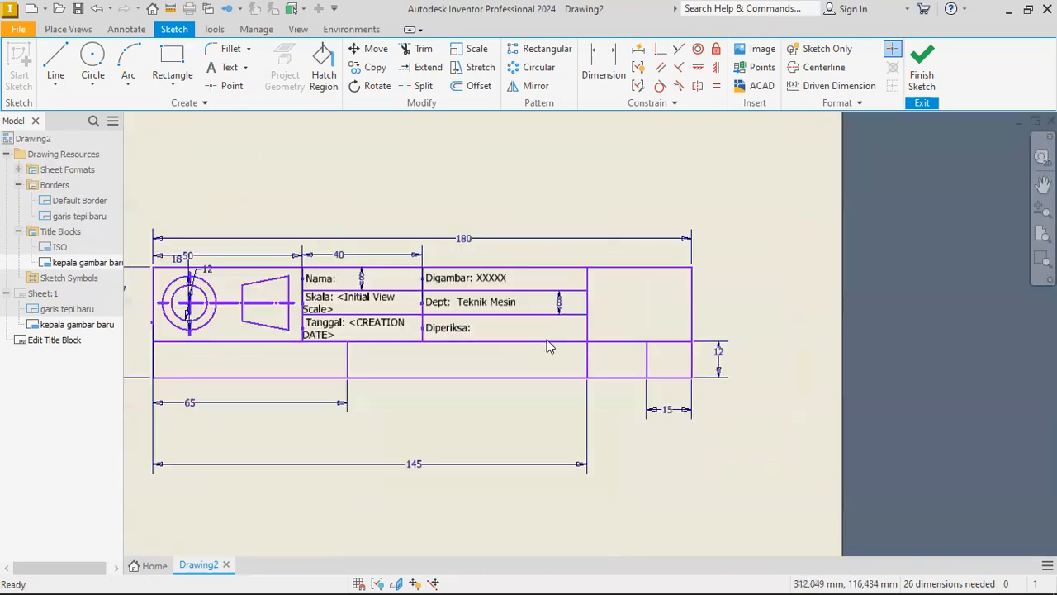
click(921, 66)
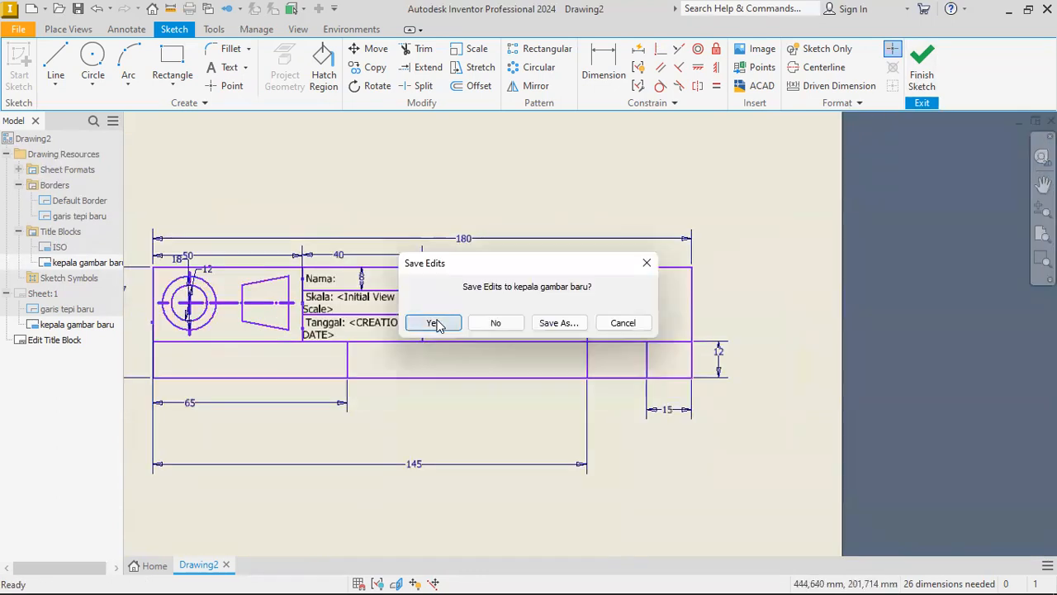
click(435, 321)
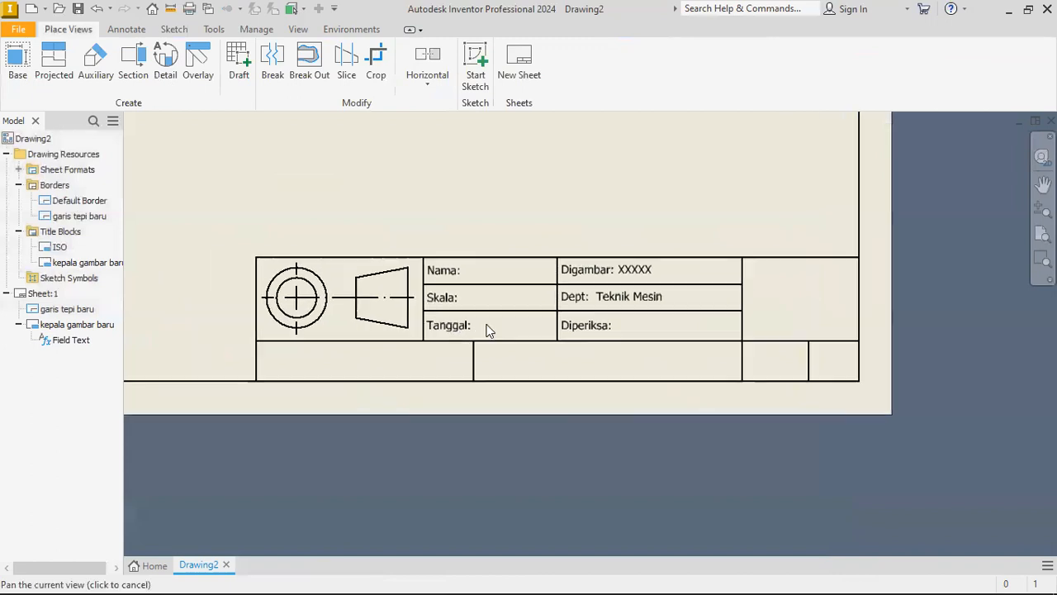
Start a base view and try to load Part5.ipt from the Documents folder as its model.
click(18, 73)
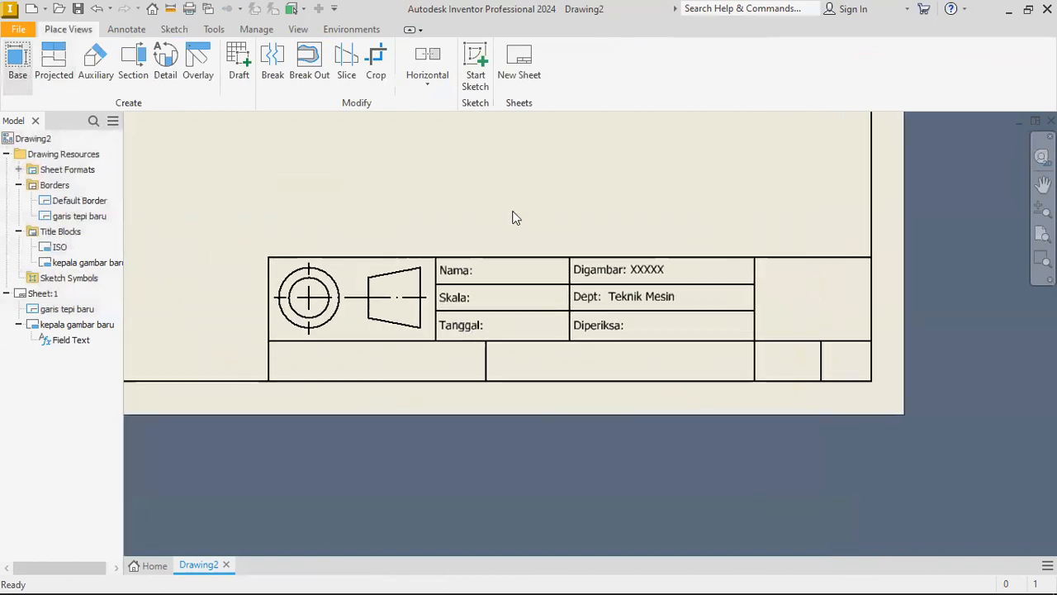
click(425, 188)
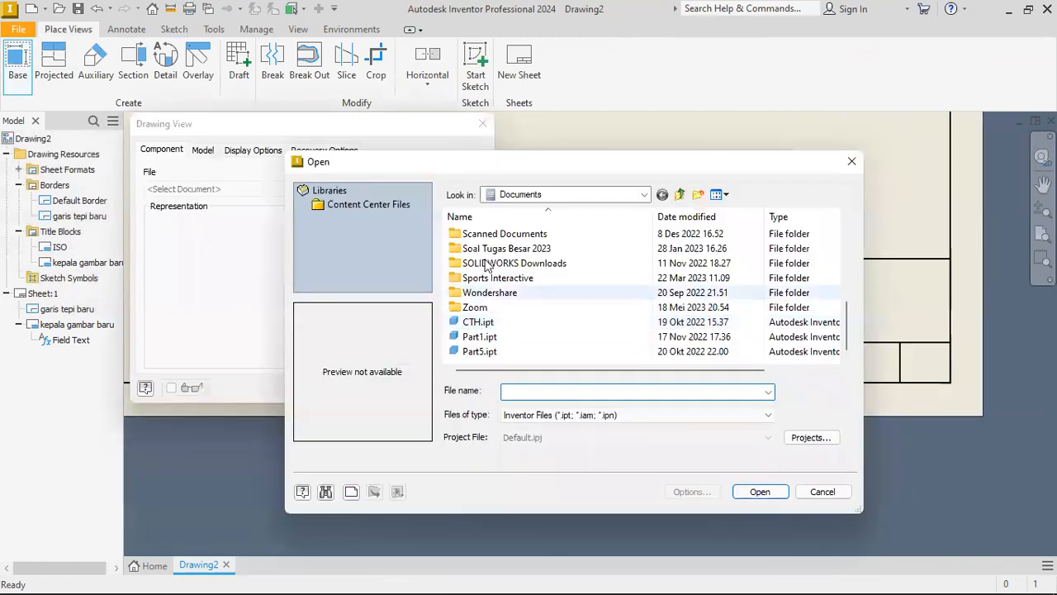
click(483, 337)
click(491, 351)
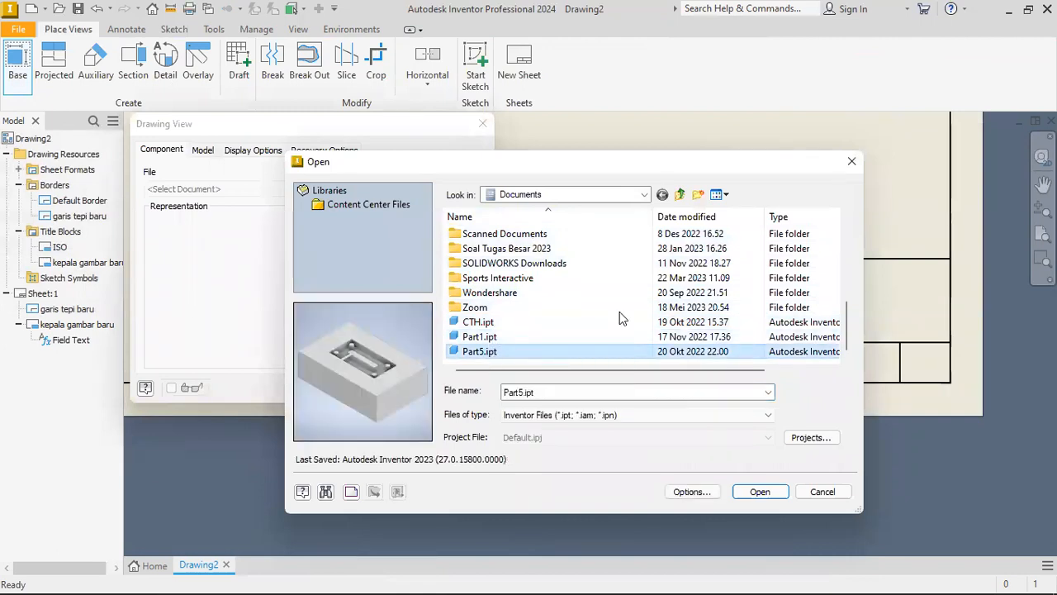
key(Return)
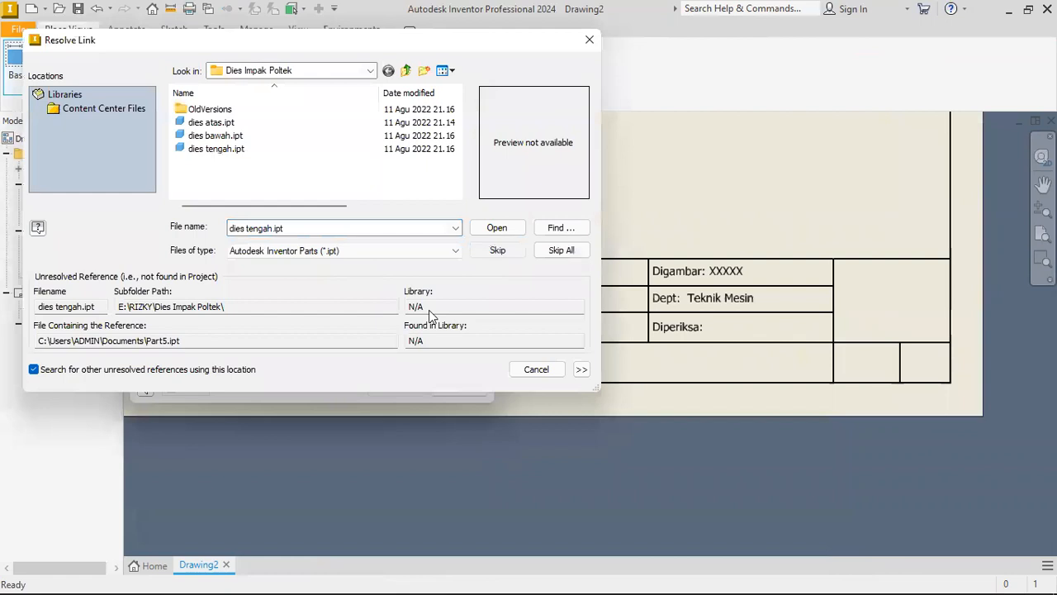
click(537, 369)
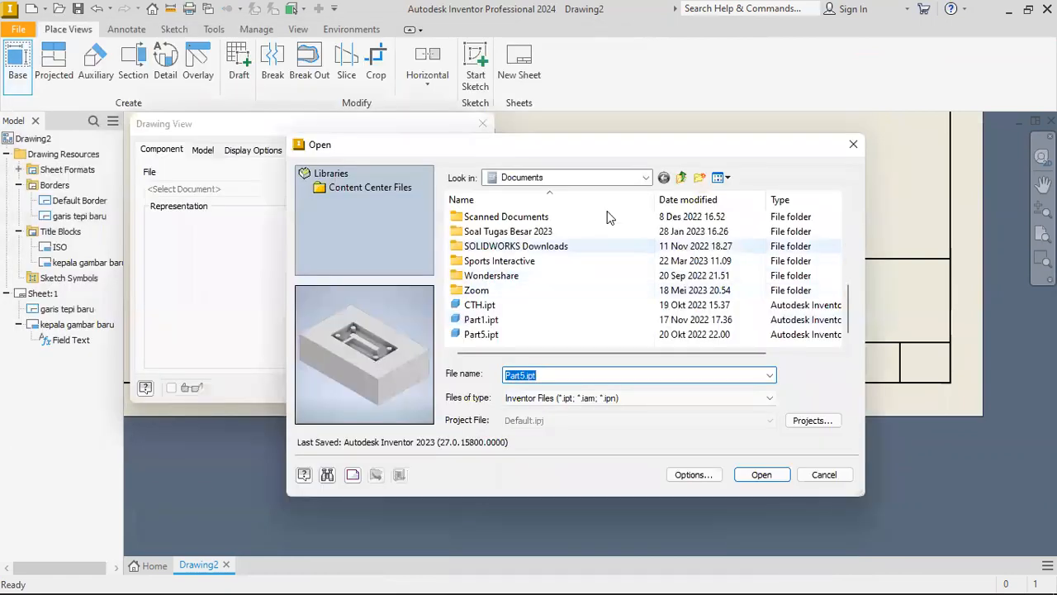
Load Uji Tarik.ipt from Local Disk (E:) and place its front base view on the sheet at 1:1 scale.
click(642, 178)
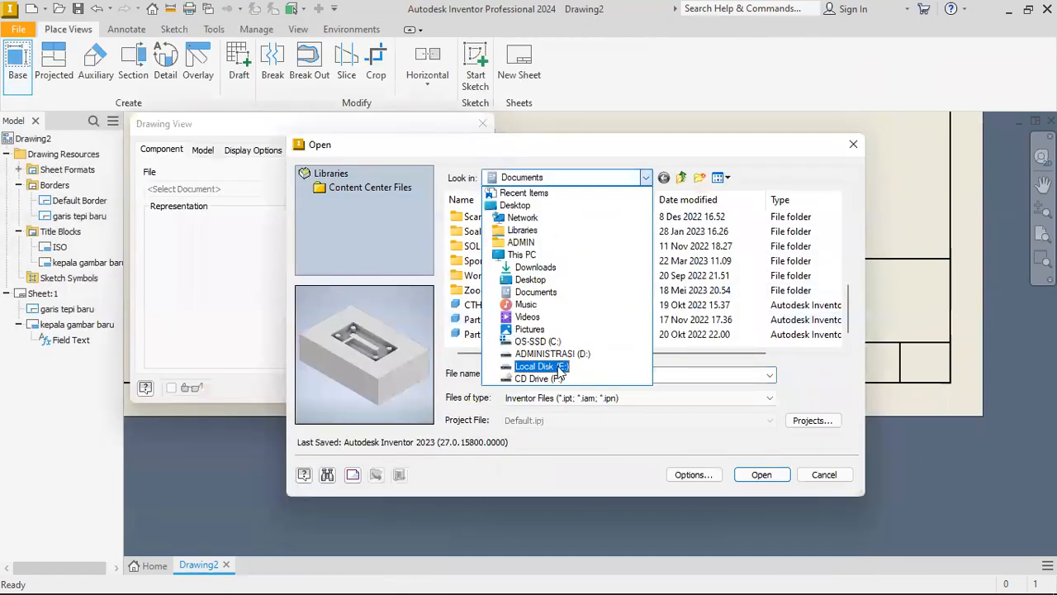
click(559, 370)
double_click(529, 302)
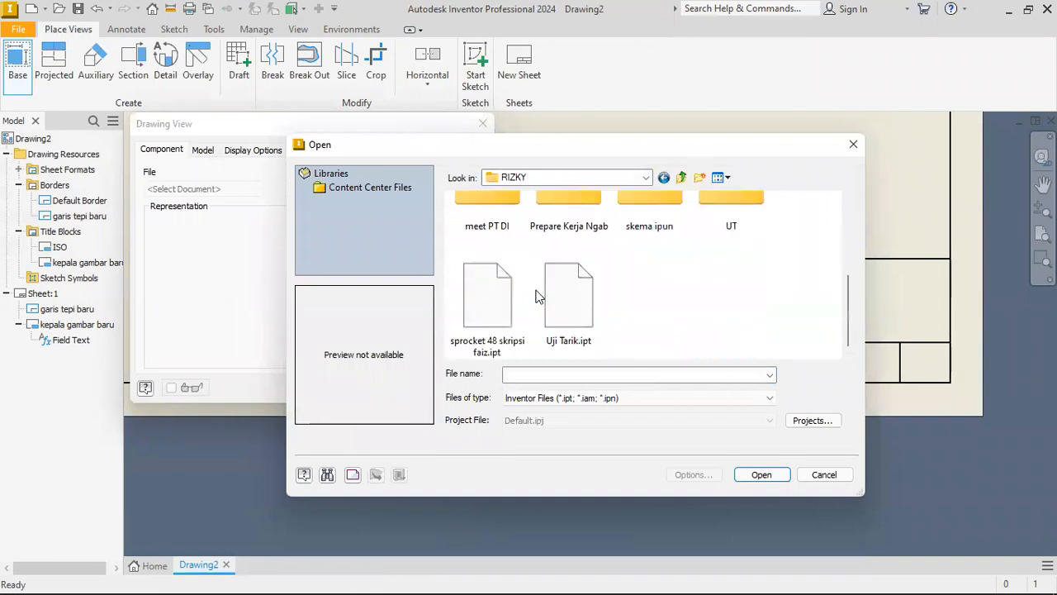
click(568, 294)
double_click(568, 294)
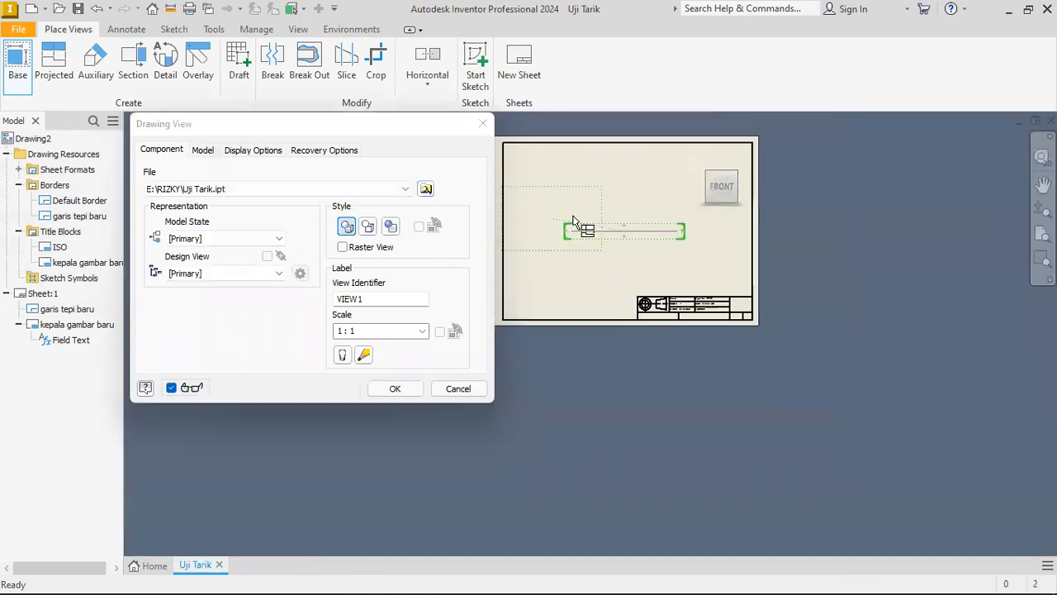
click(403, 388)
Examine the Skala and Tanggal fields of the title block together with the placed base view.
scroll(652, 264, up, 5)
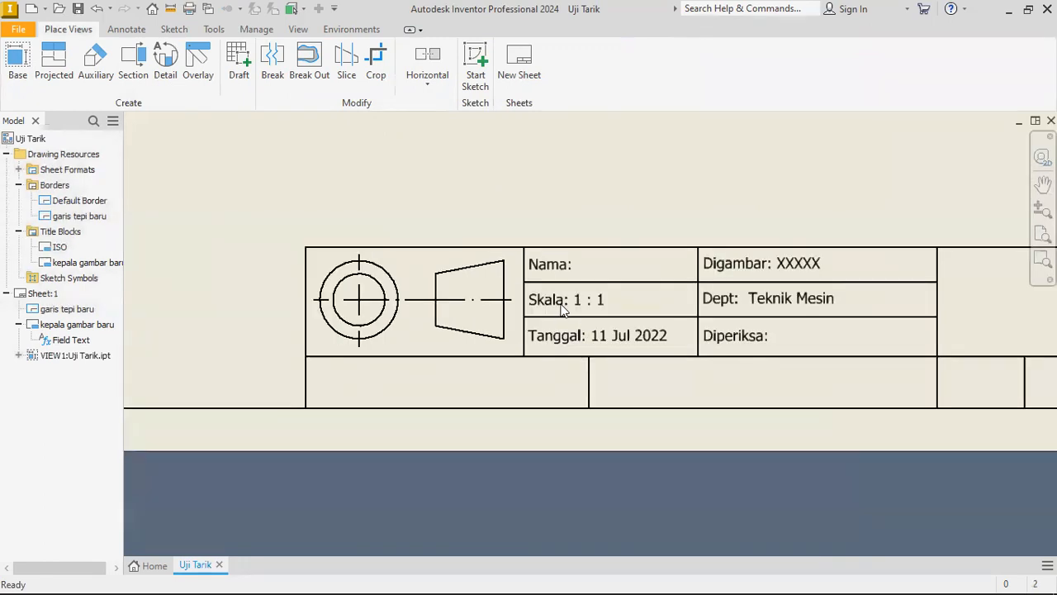
scroll(601, 309, up, 2)
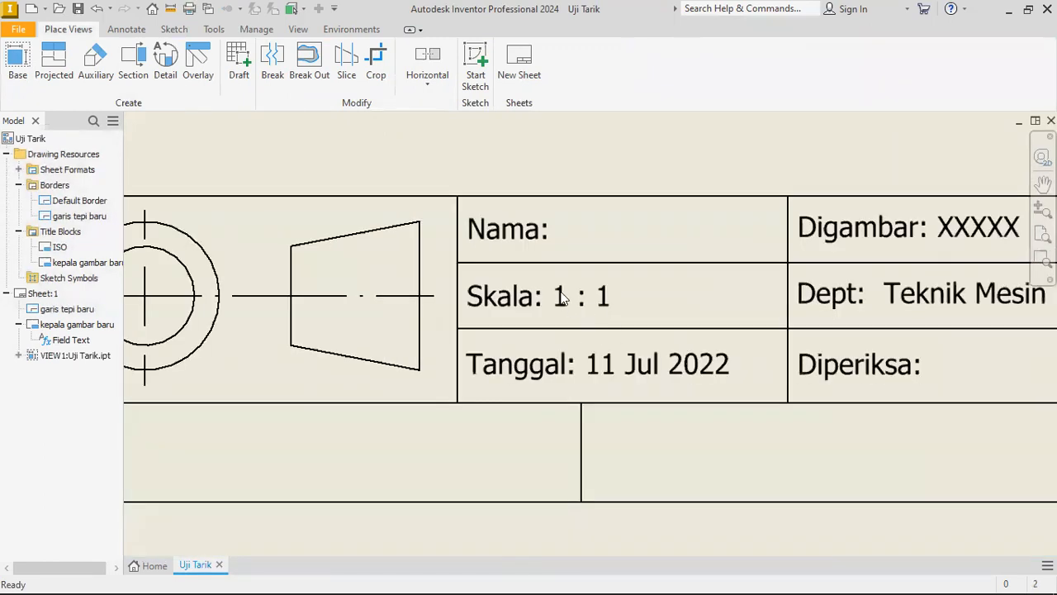
scroll(562, 299, up, 3)
scroll(562, 299, down, 3)
scroll(561, 302, down, 3)
scroll(562, 303, up, 2)
scroll(559, 297, down, 8)
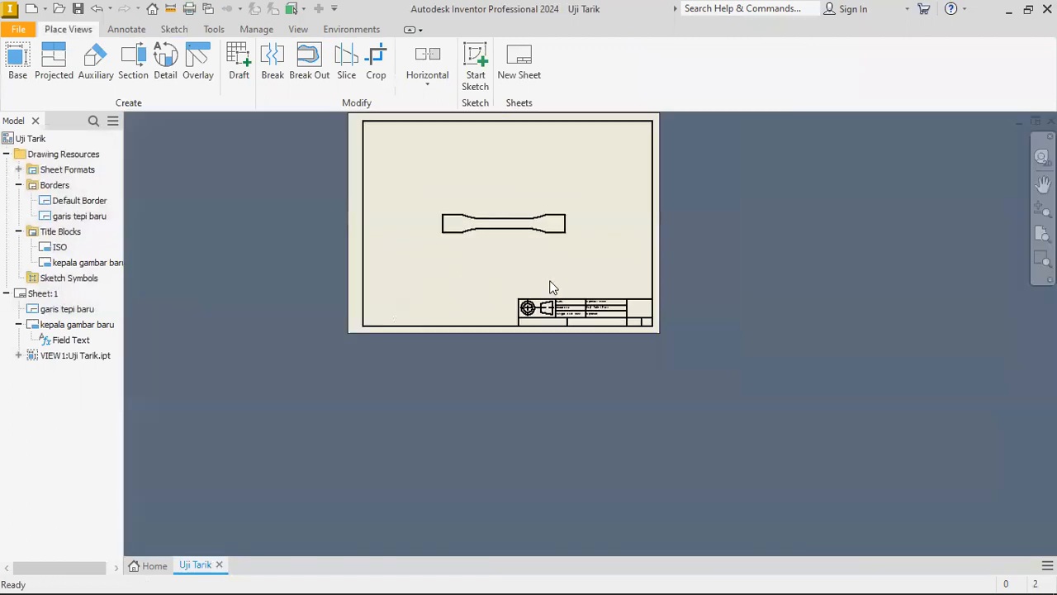
scroll(588, 312, up, 8)
scroll(462, 330, up, 1)
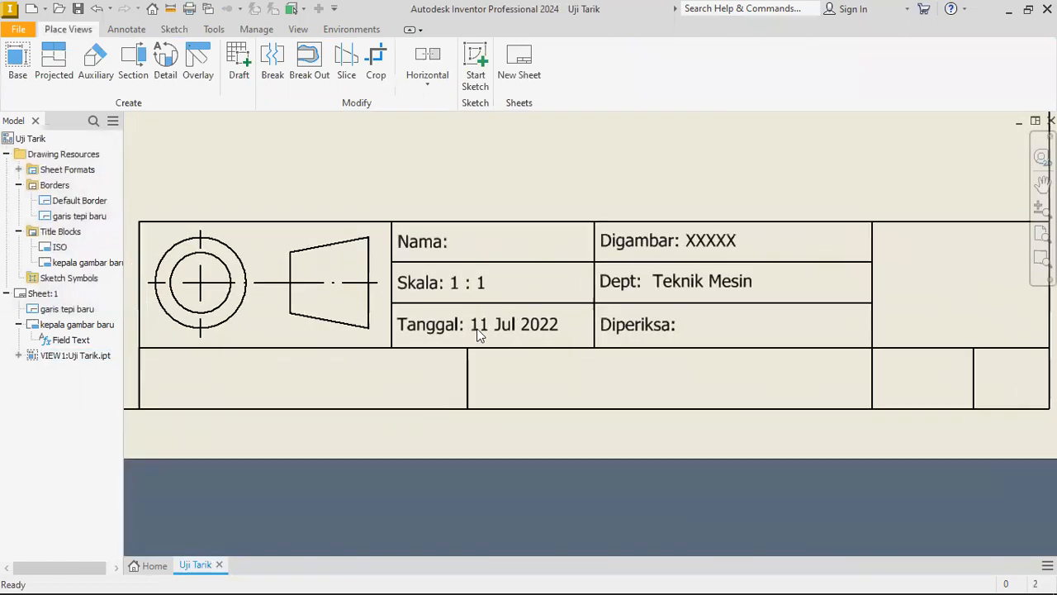
scroll(477, 328, up, 3)
scroll(455, 314, down, 6)
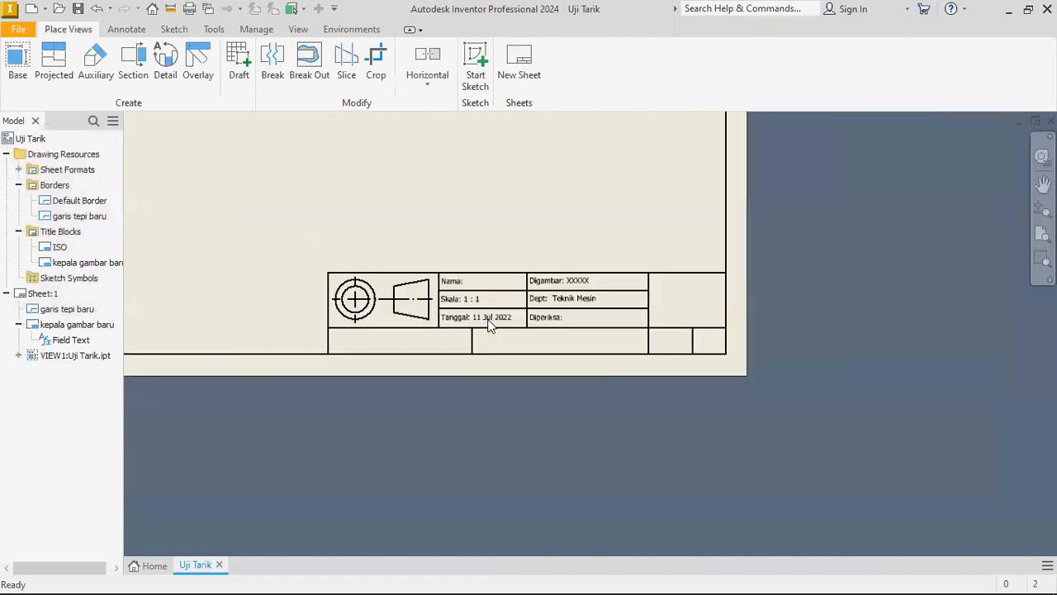
scroll(478, 319, up, 3)
scroll(479, 319, down, 2)
middle_drag(475, 314, 496, 339)
scroll(505, 337, down, 2)
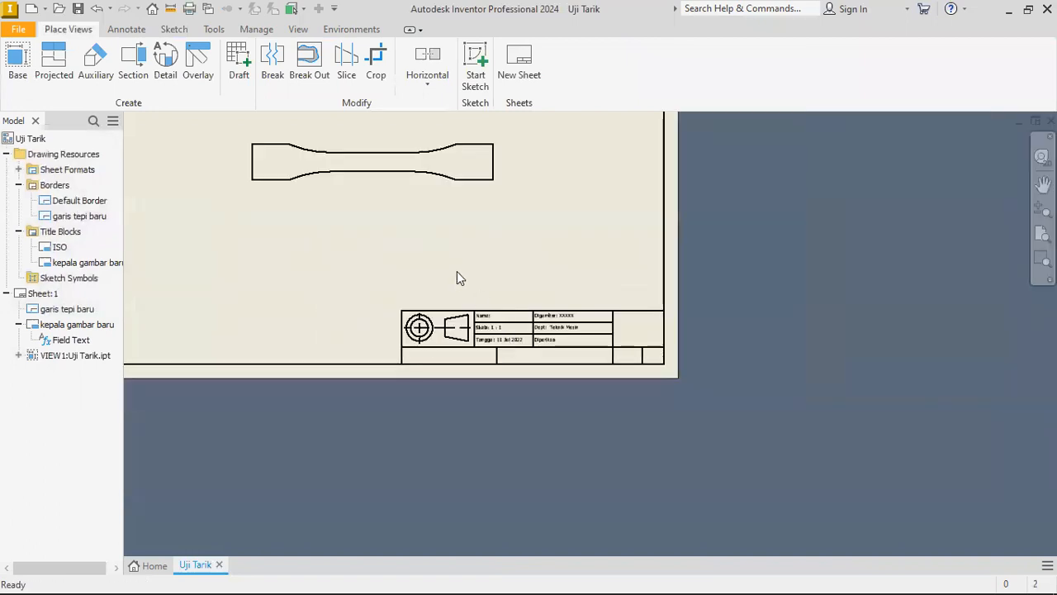
middle_drag(457, 271, 485, 297)
click(454, 213)
scroll(527, 371, up, 2)
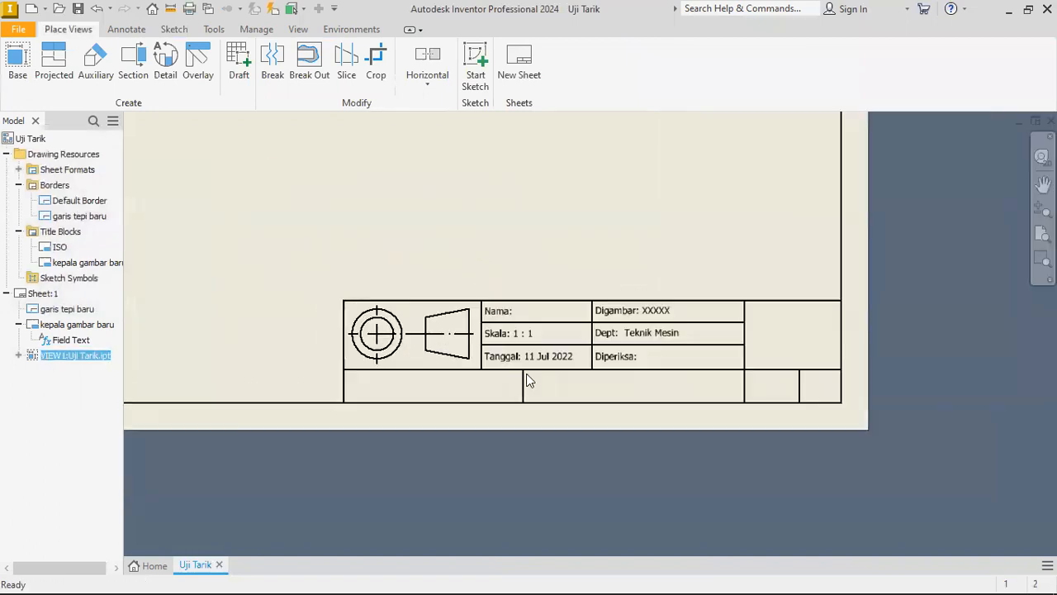
scroll(531, 345, down, 1)
scroll(533, 347, up, 5)
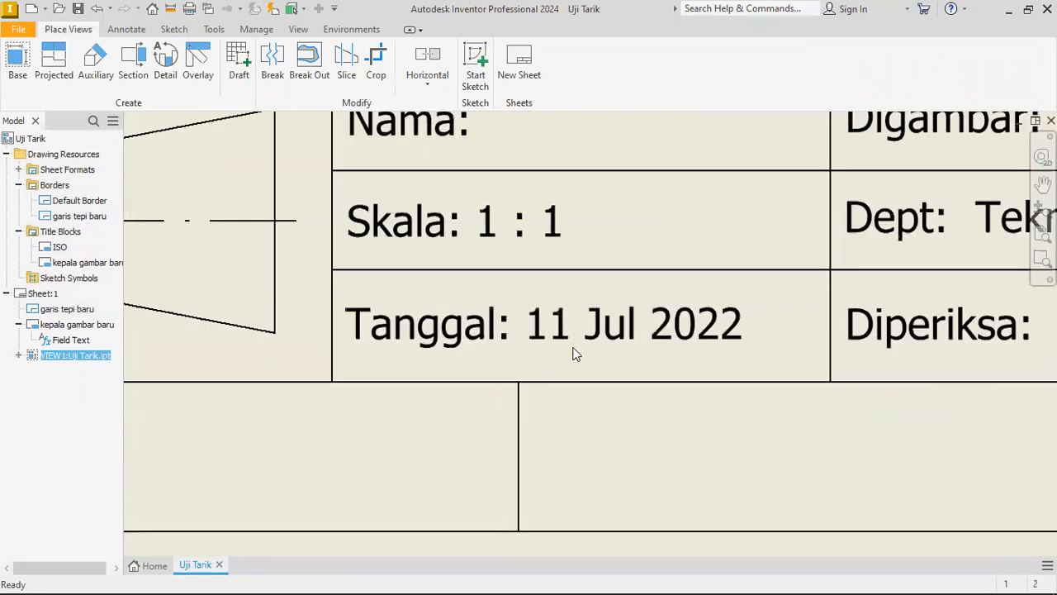
click(511, 331)
scroll(603, 353, down, 4)
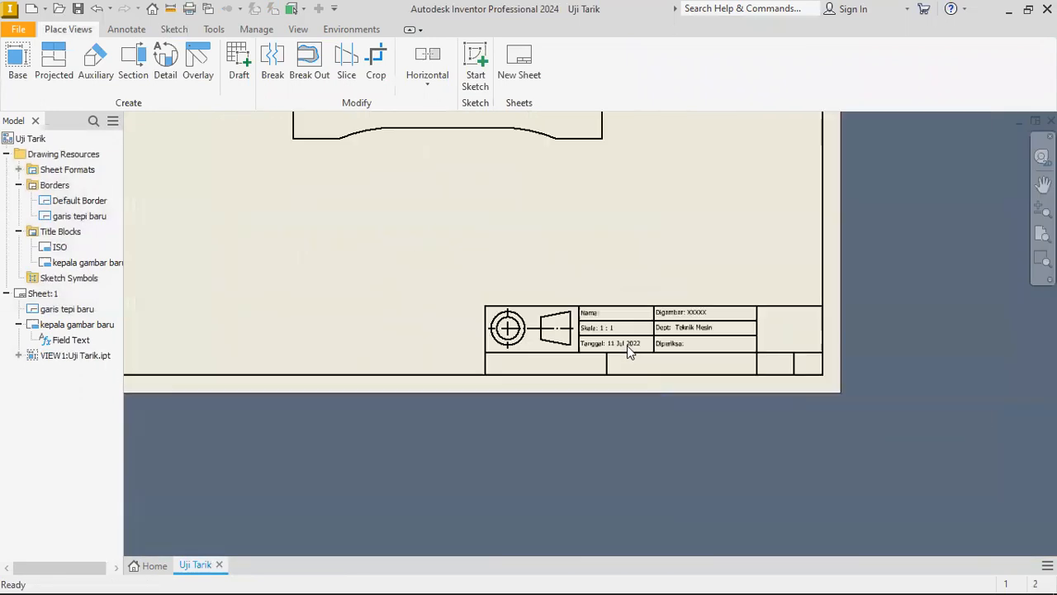
Delete the Uji Tarik base view from the sheet.
middle_drag(496, 235, 536, 290)
click(503, 199)
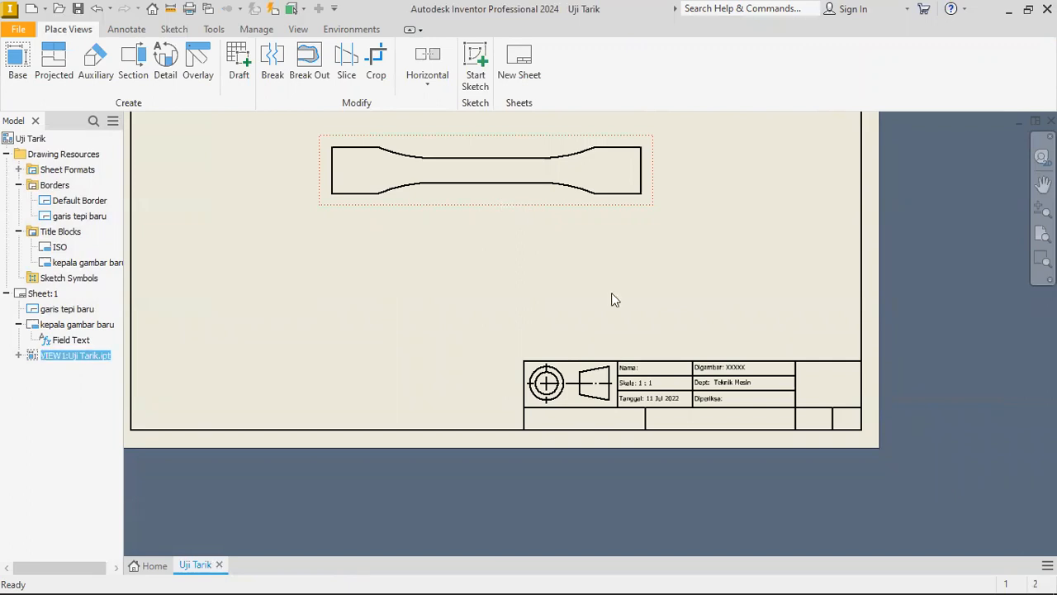
key(Delete)
scroll(750, 392, up, 4)
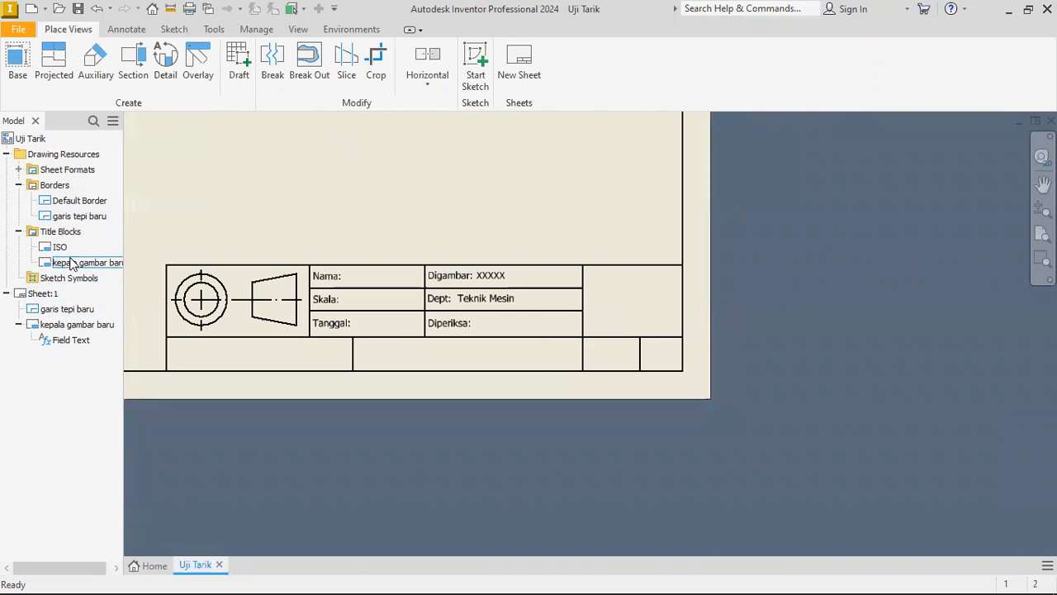
Edit the kepala gambar baru title block and insert a Sheet Size sheet property text in the 15 mm wide bottom corner cell.
right_click(71, 264)
click(106, 319)
scroll(300, 154, up, 3)
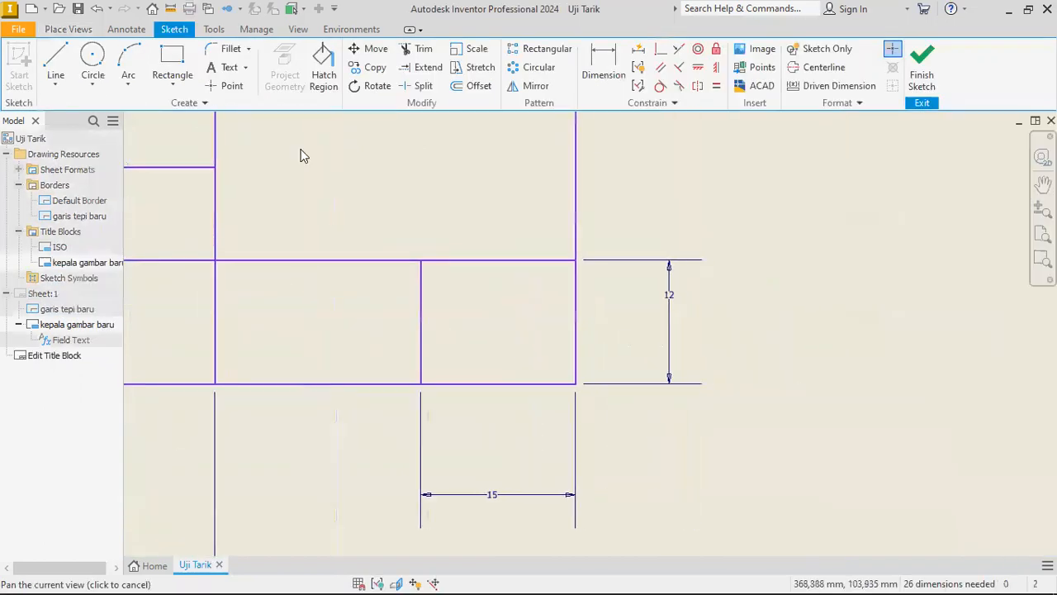
click(421, 261)
click(575, 383)
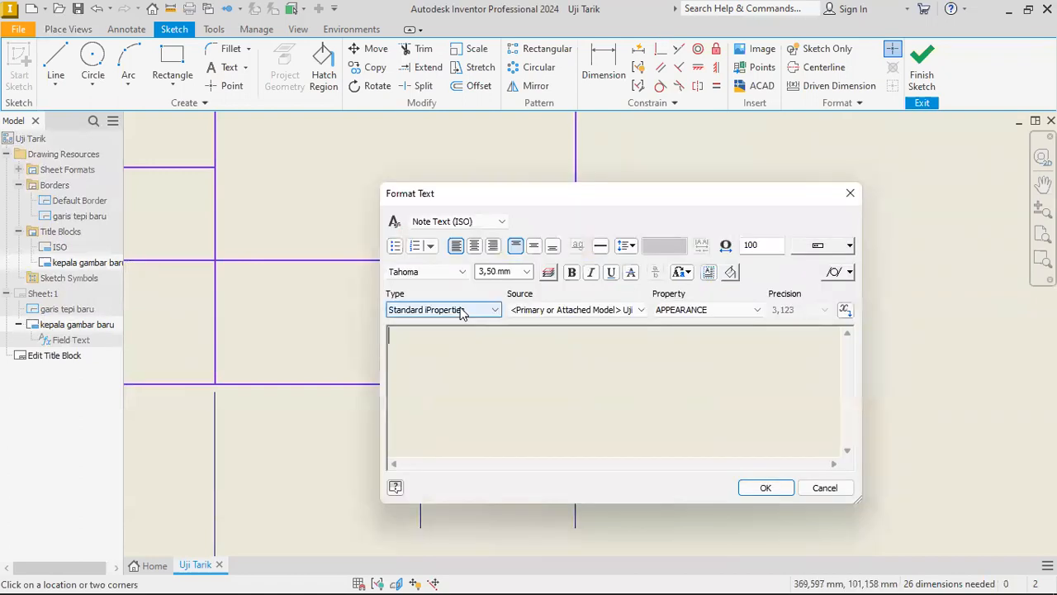
click(460, 310)
click(429, 338)
click(686, 311)
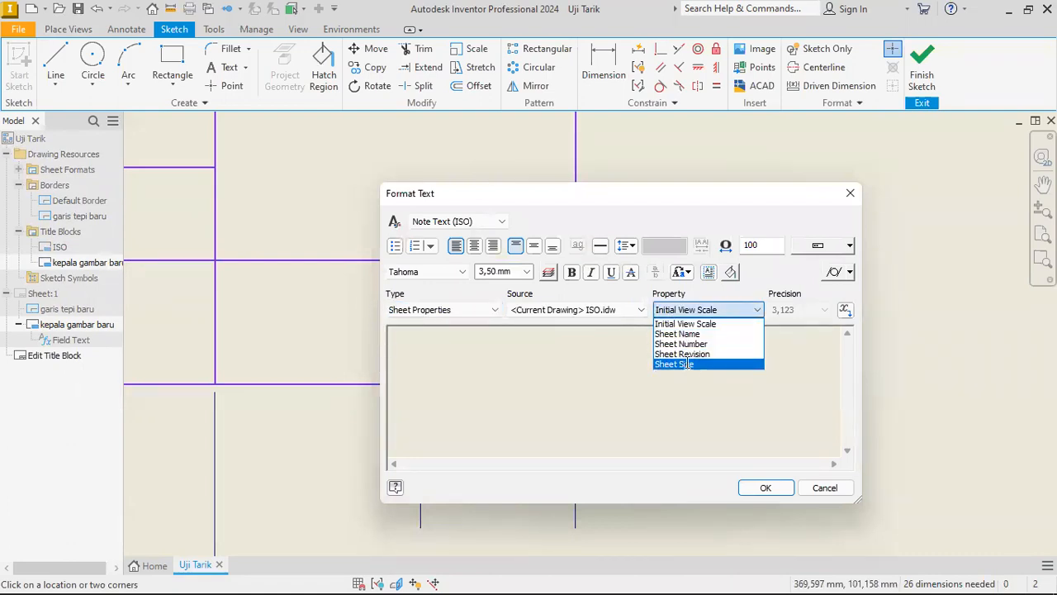
click(688, 363)
click(844, 310)
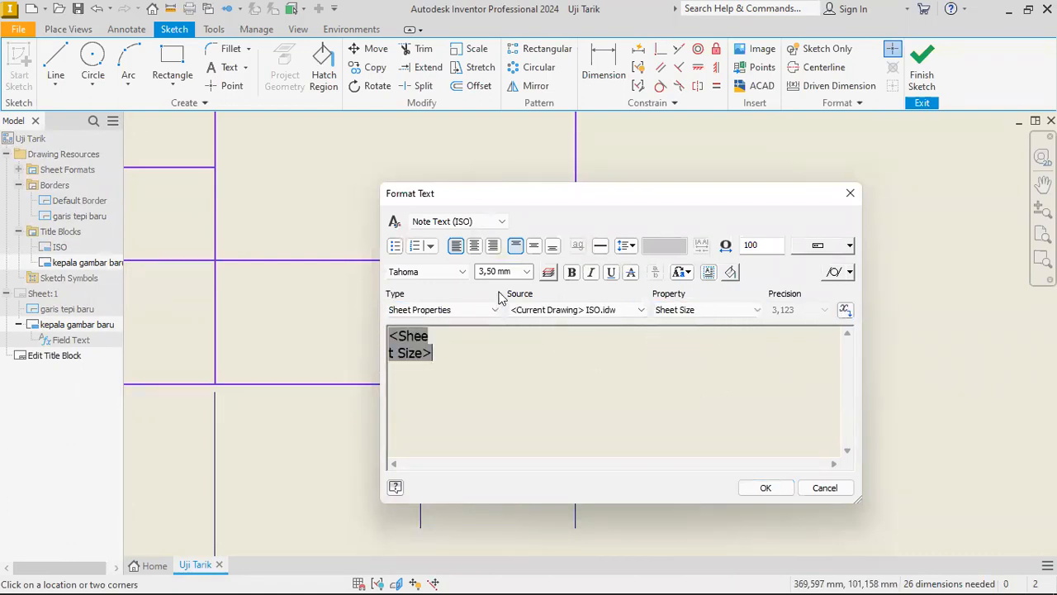
Set the Sheet Size text height to 5.00 mm and save the title block edit.
click(526, 271)
click(499, 306)
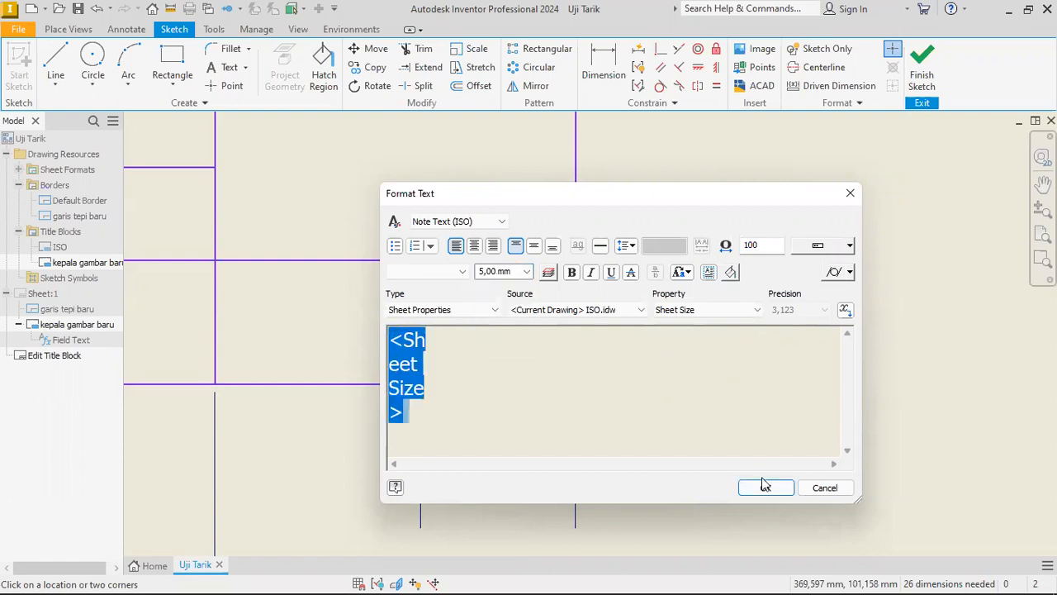
click(766, 487)
click(922, 76)
click(436, 324)
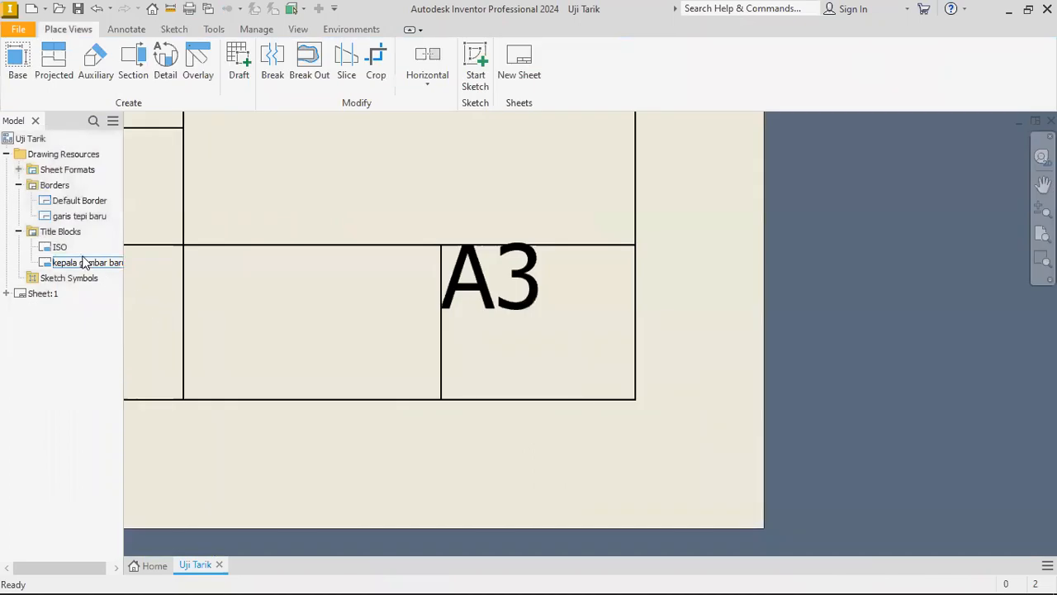
Reopen kepala gambar baru for editing and centre the Sheet Size text horizontally and vertically in its cell.
right_click(83, 264)
click(125, 321)
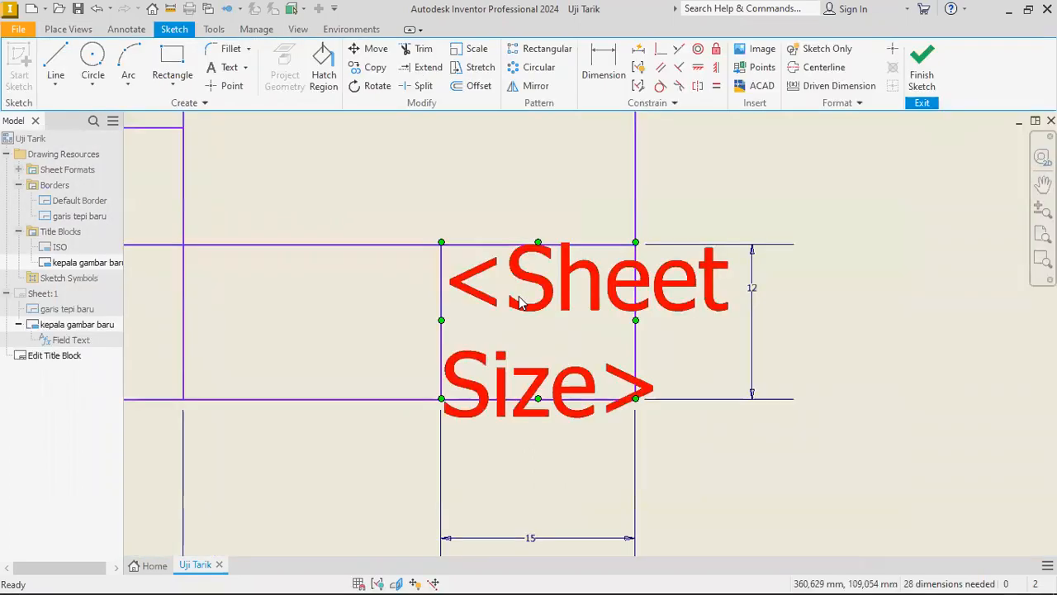
double_click(520, 303)
click(474, 246)
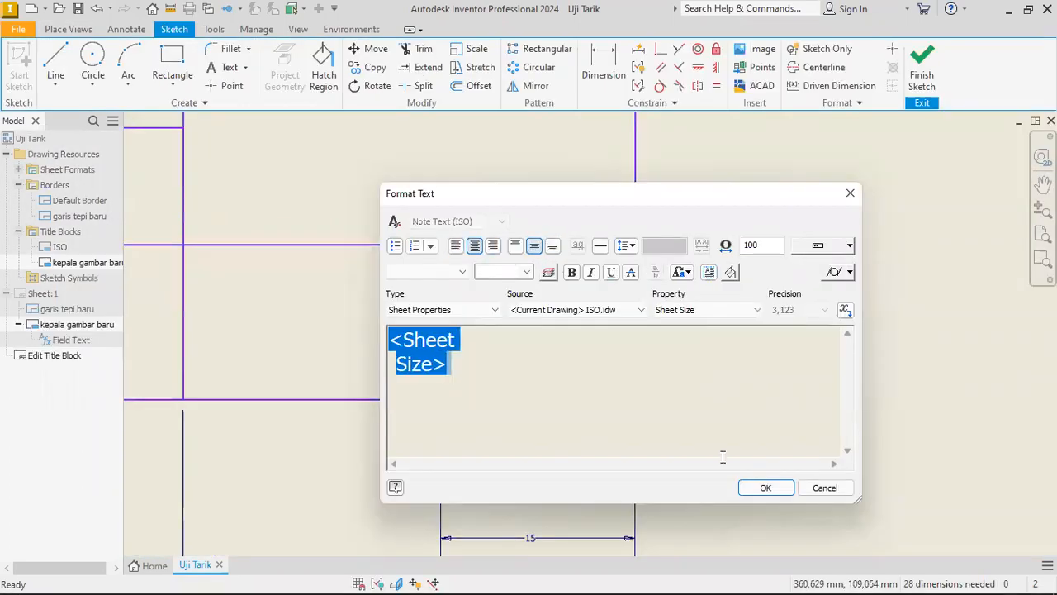
click(763, 492)
Add the text 00 at 5.00 mm height in the cell directly left of the Sheet Size cell.
scroll(770, 319, down, 3)
click(225, 69)
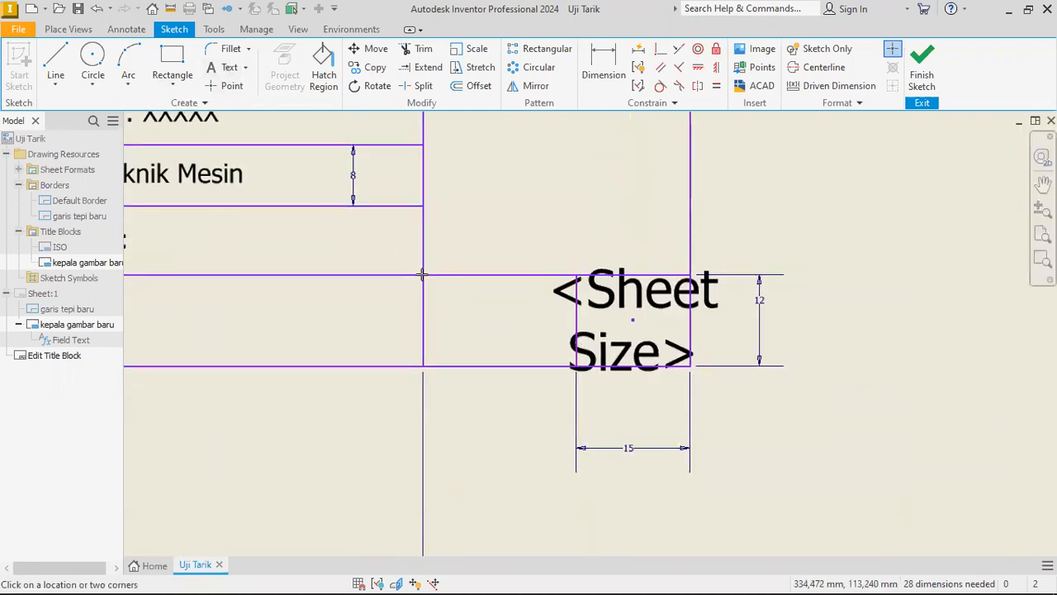
drag(423, 276, 576, 364)
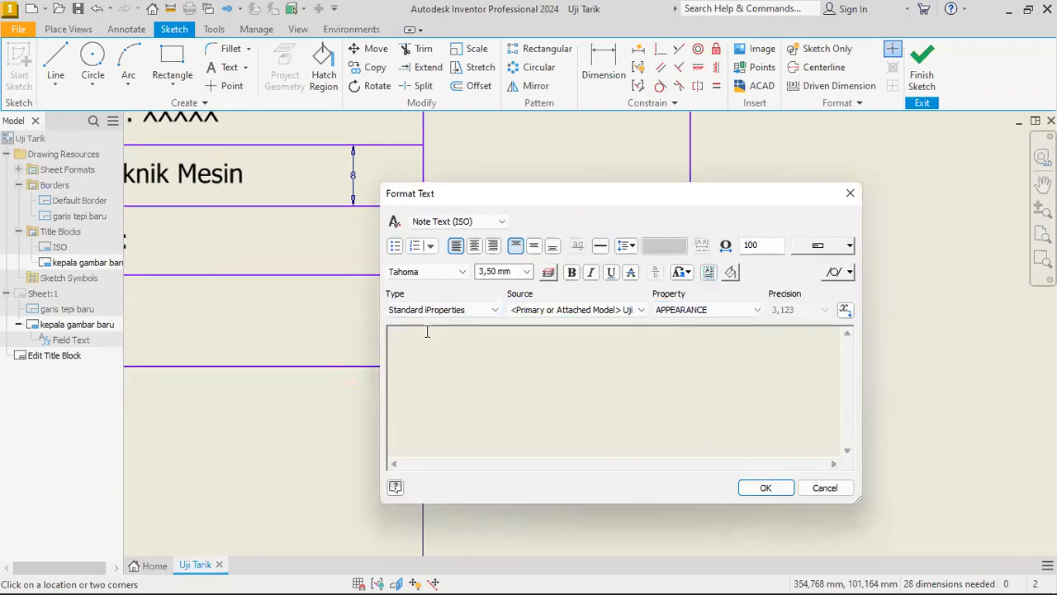
key(ctrl+a)
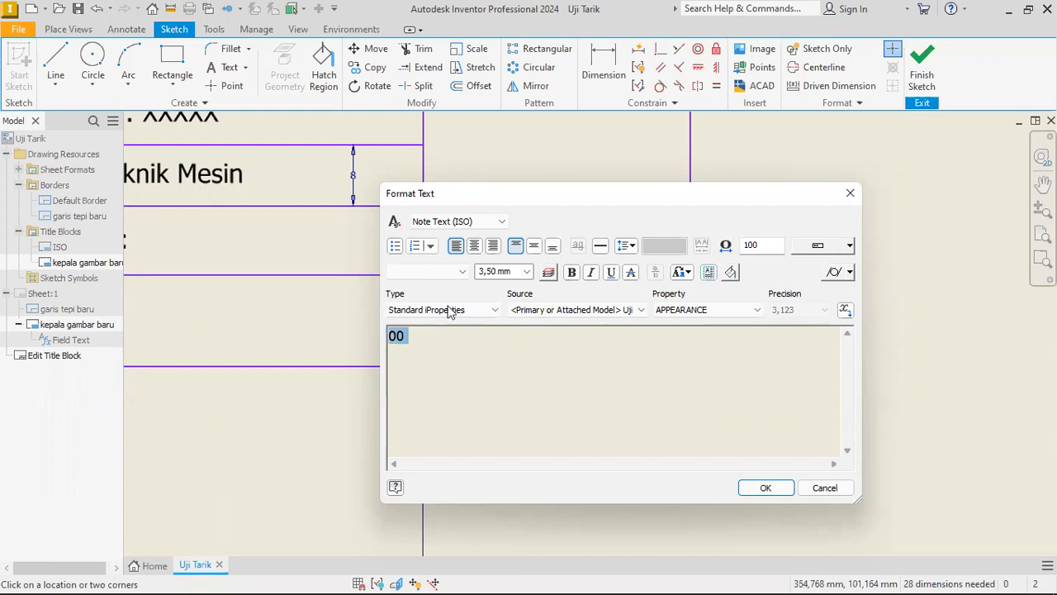
click(526, 272)
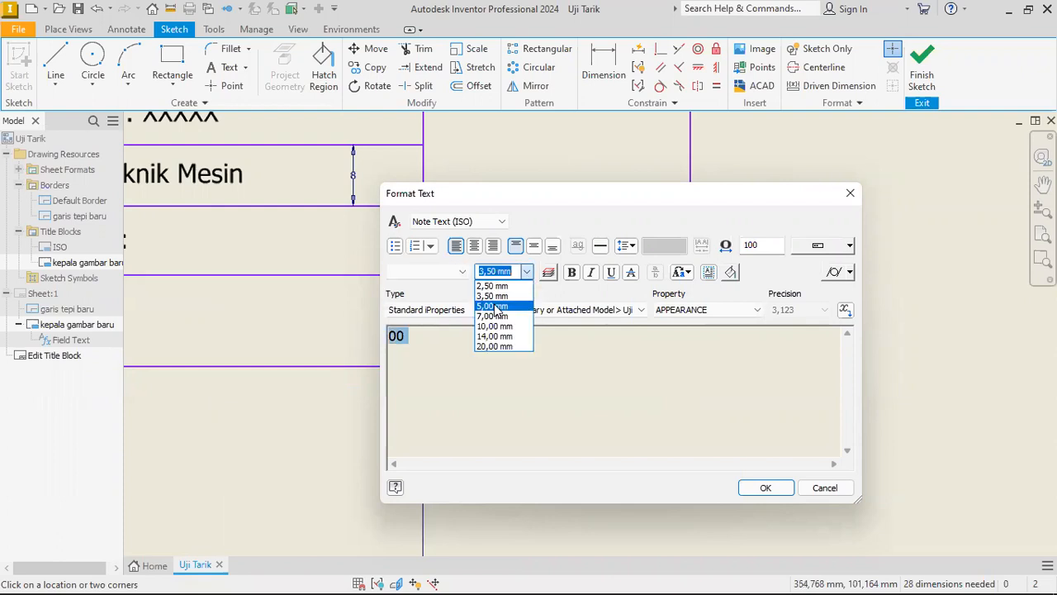
click(493, 307)
Append the Sheet Number sheet property directly after the 00 text.
click(467, 312)
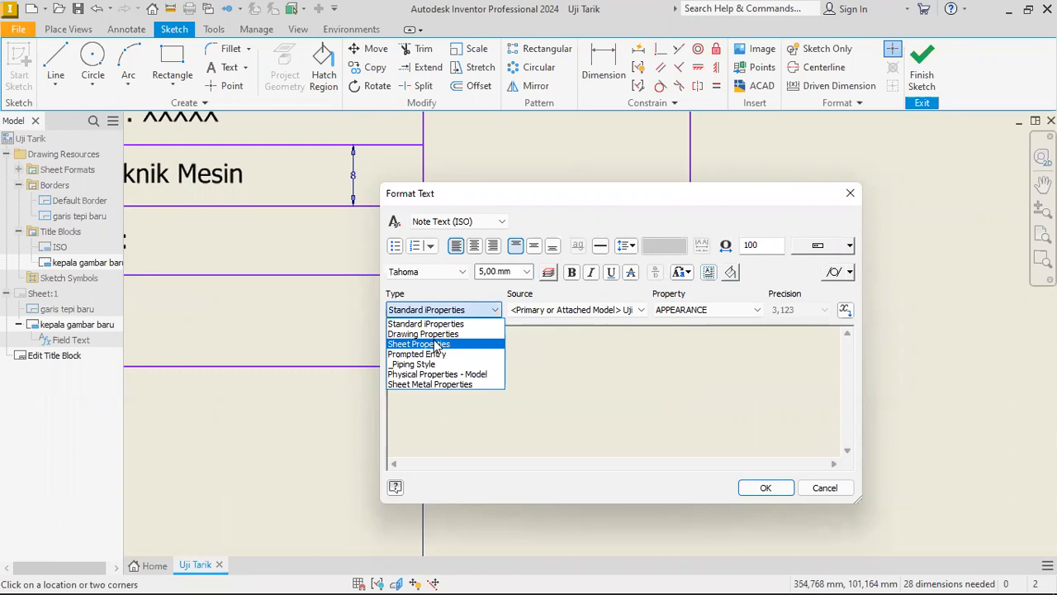
click(435, 344)
click(708, 310)
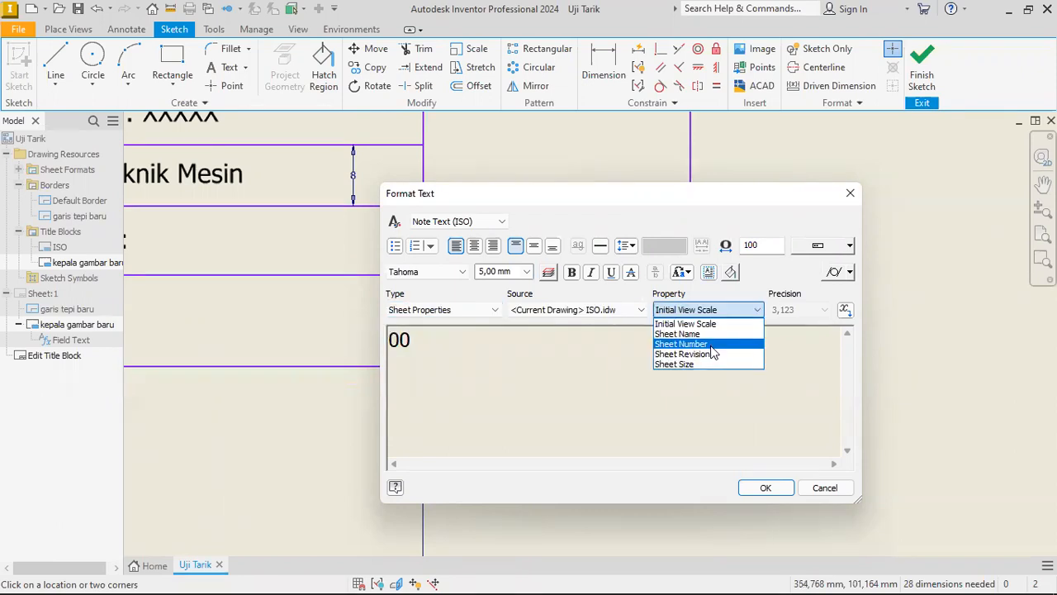
click(709, 344)
click(845, 310)
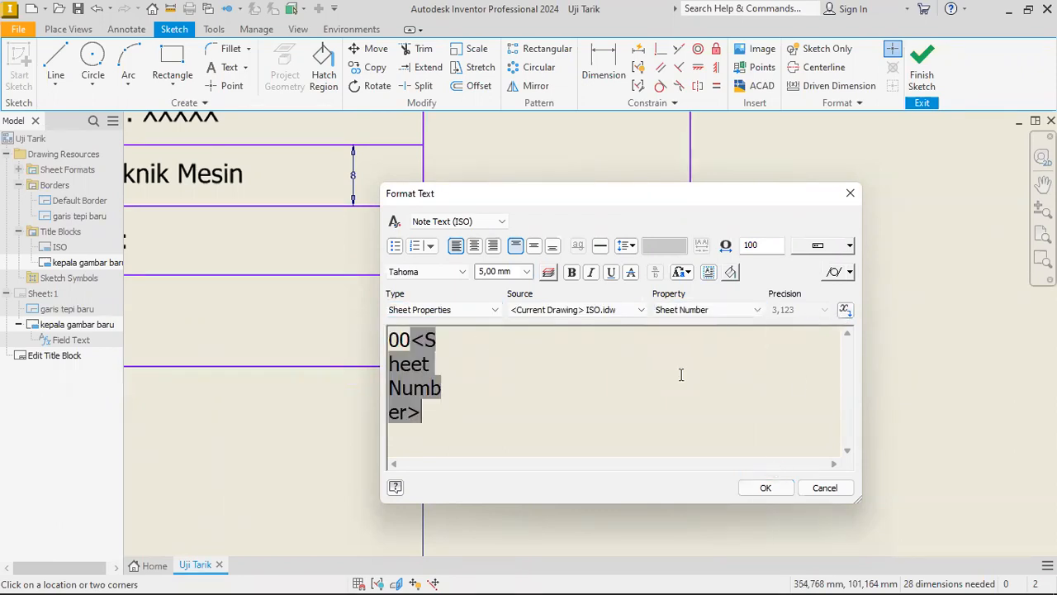
Centre the sheet number text horizontally and vertically in its cell and save the title block.
key(ctrl+a)
click(534, 245)
click(474, 246)
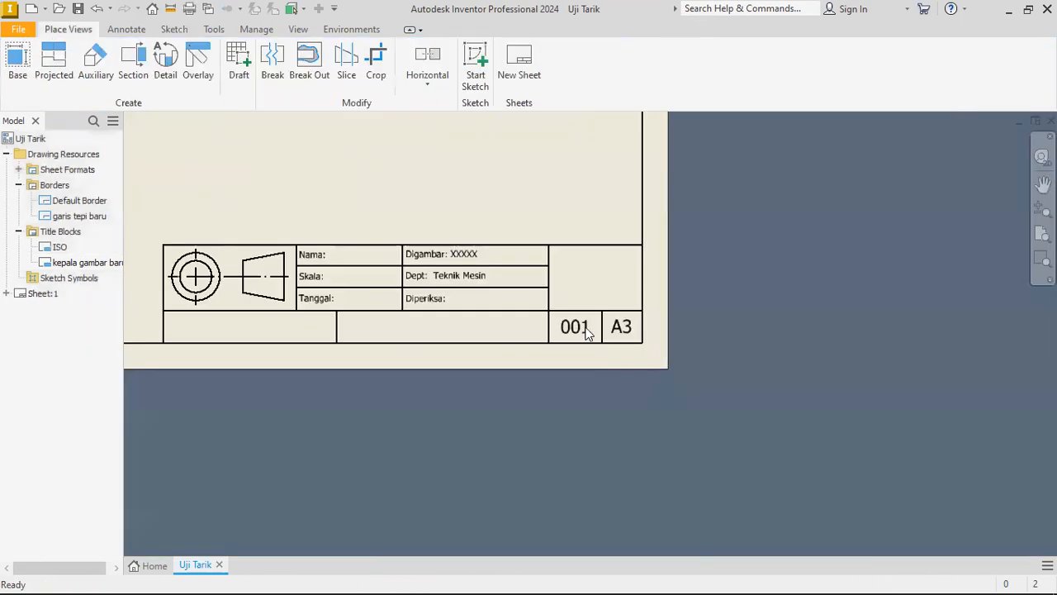
scroll(585, 330, up, 3)
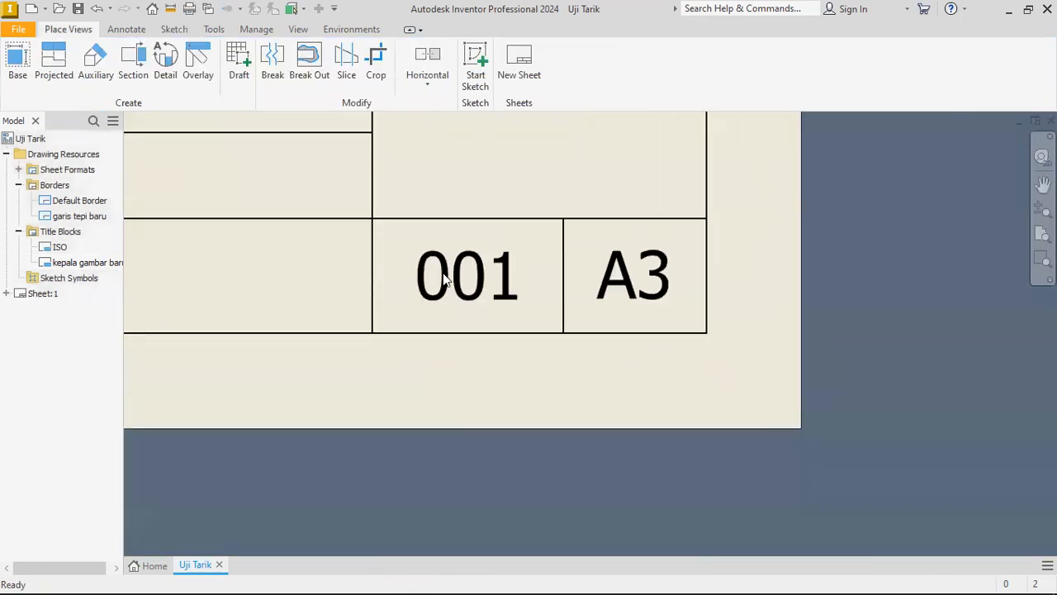
Add a second sheet to the drawing.
right_click(47, 311)
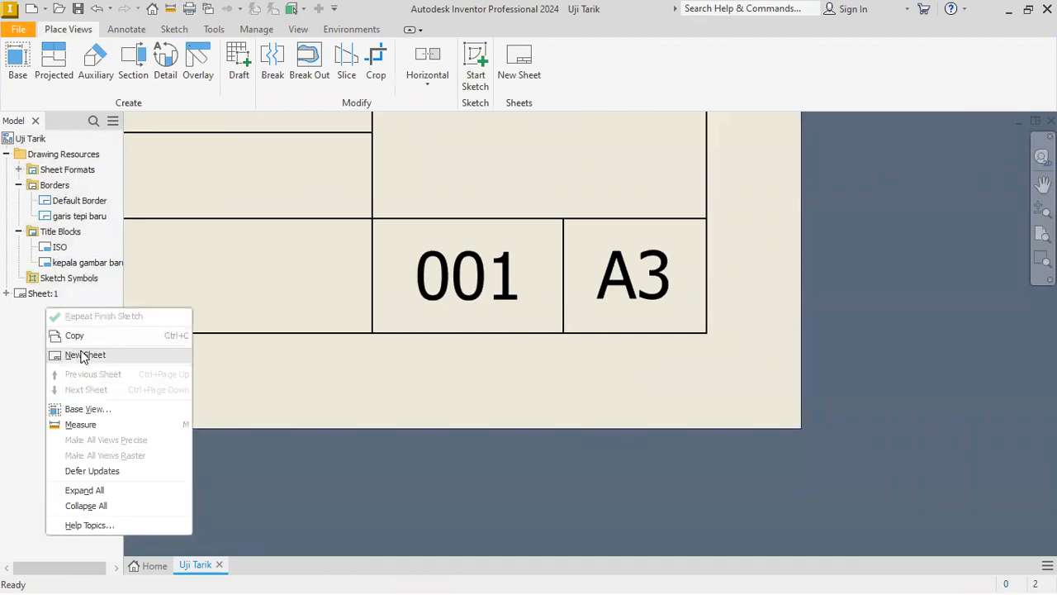
key(Return)
scroll(715, 426, up, 5)
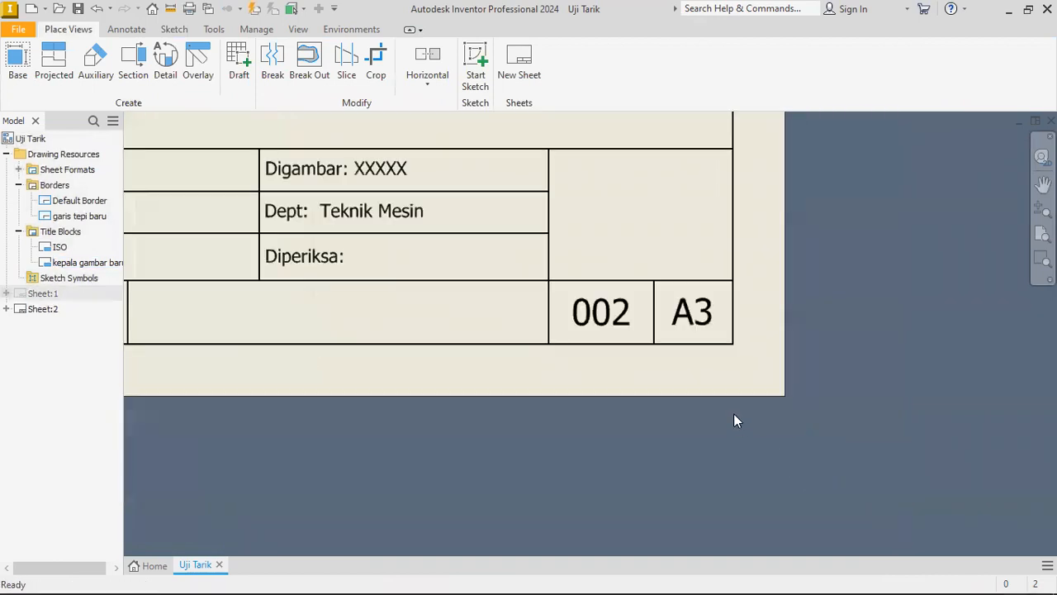
Examine the sheet number and sheet size cells in the new sheet's title block.
scroll(630, 312, up, 3)
scroll(604, 315, down, 5)
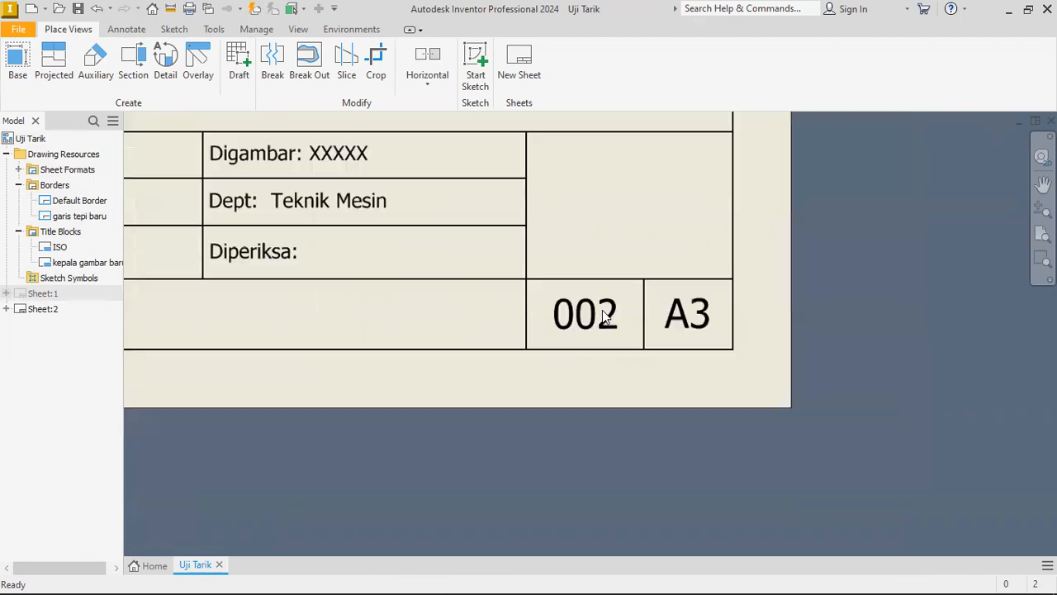
middle_drag(618, 318, 674, 340)
scroll(674, 345, down, 2)
scroll(537, 300, up, 2)
scroll(479, 320, down, 2)
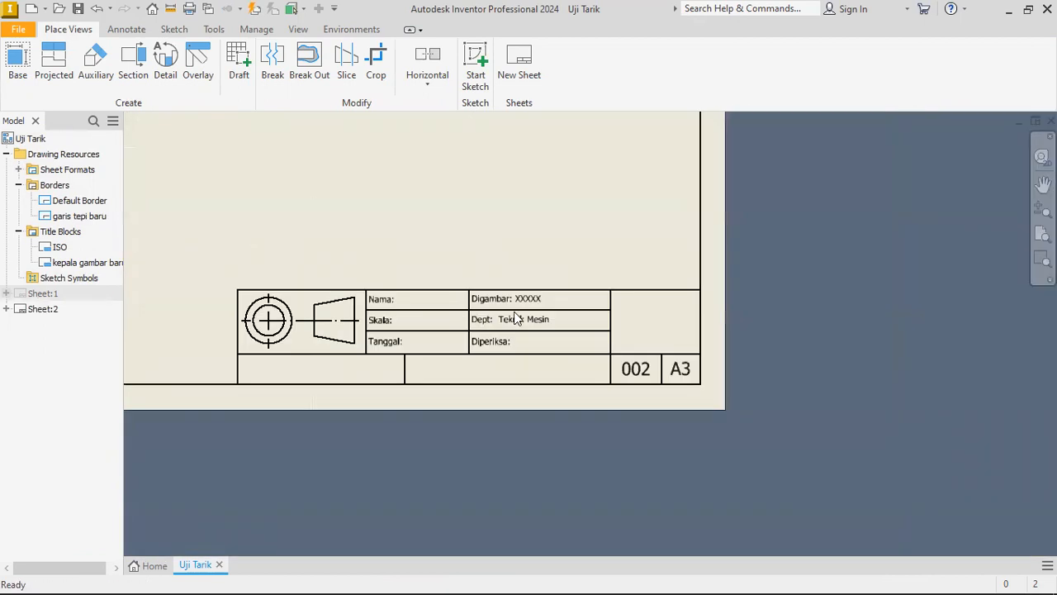
middle_drag(323, 267, 456, 267)
scroll(456, 267, down, 3)
scroll(602, 277, up, 3)
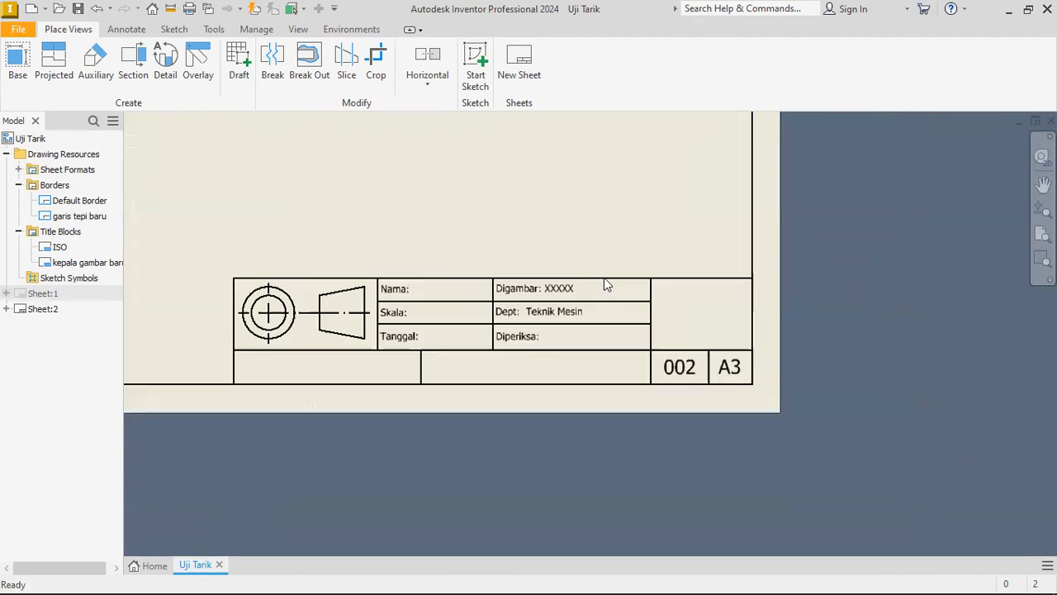
Change the size of Sheet:1 to A4.
right_click(44, 297)
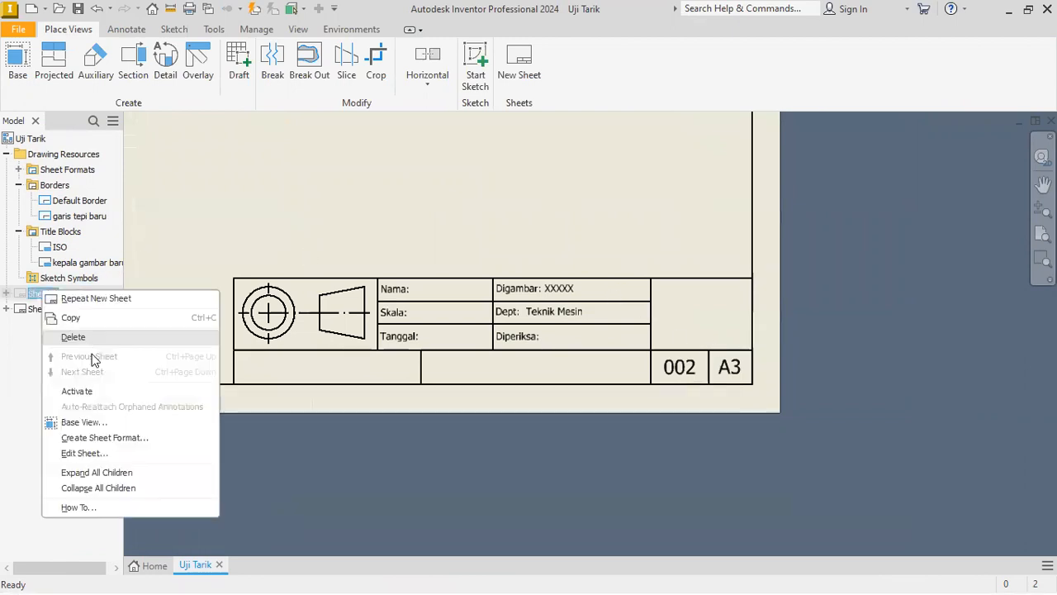
click(97, 454)
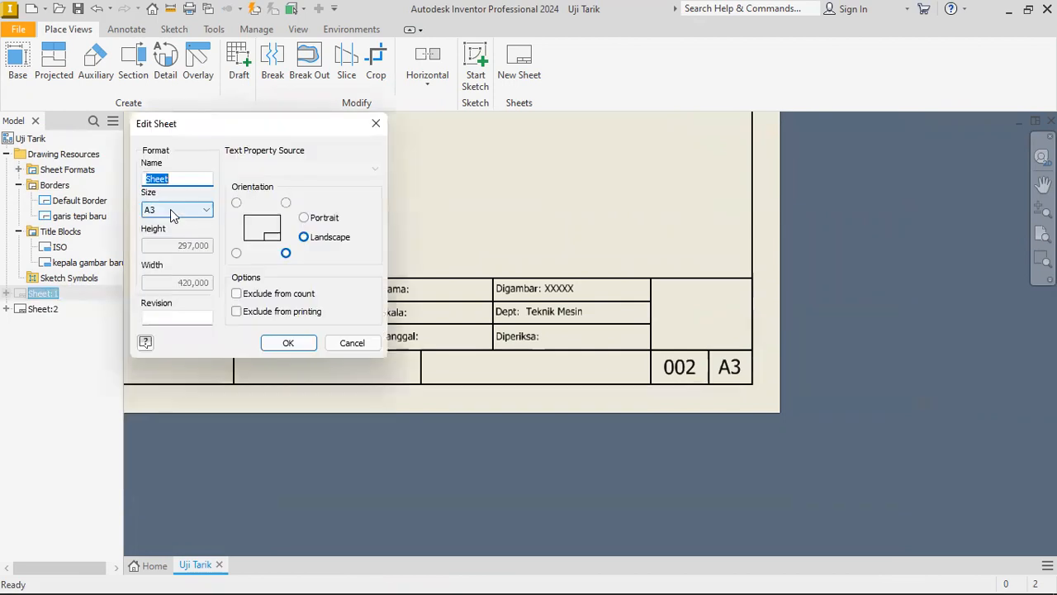
click(171, 213)
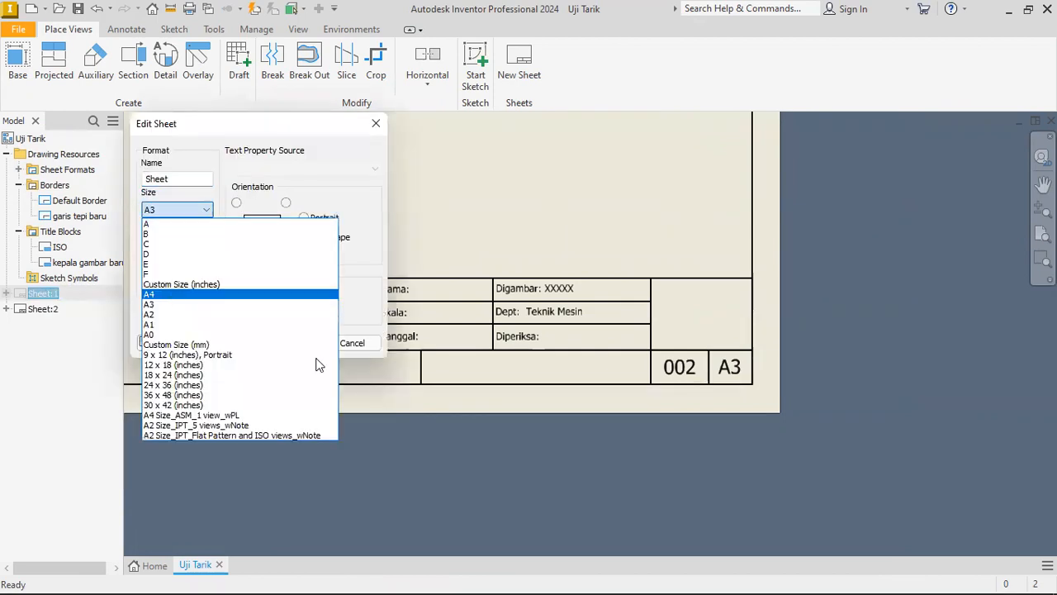
click(172, 295)
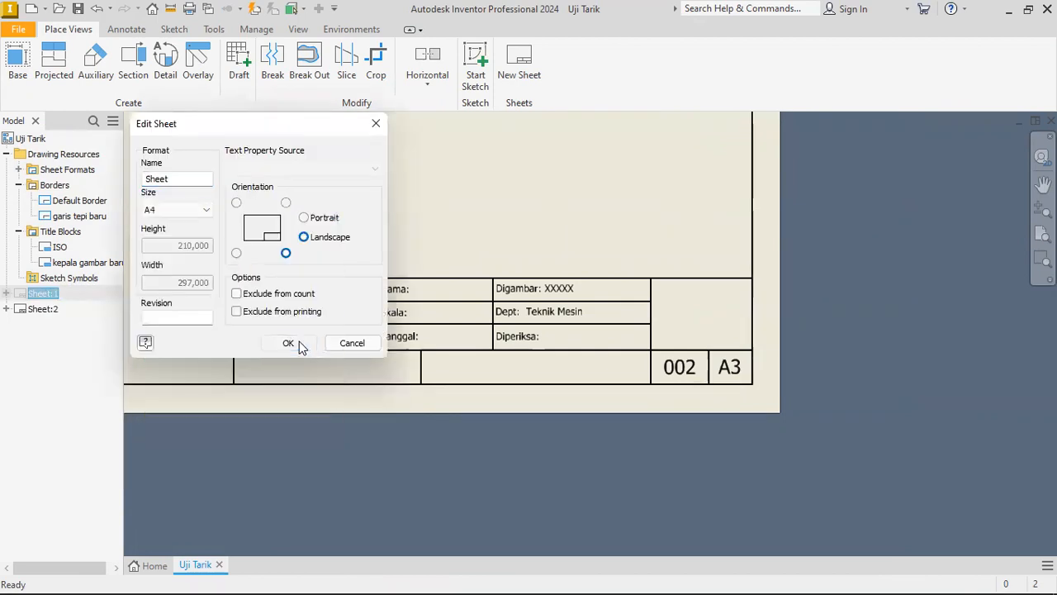
right_click(44, 291)
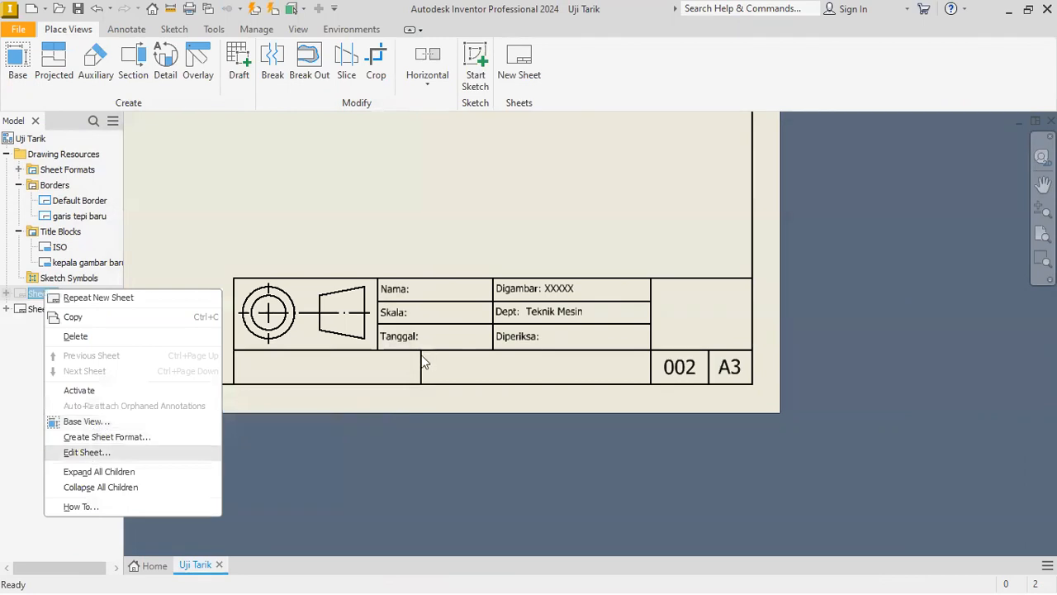
click(87, 452)
click(289, 347)
Activate Sheet:1 and check the number and size cells of its title block.
double_click(39, 296)
middle_drag(500, 371, 460, 312)
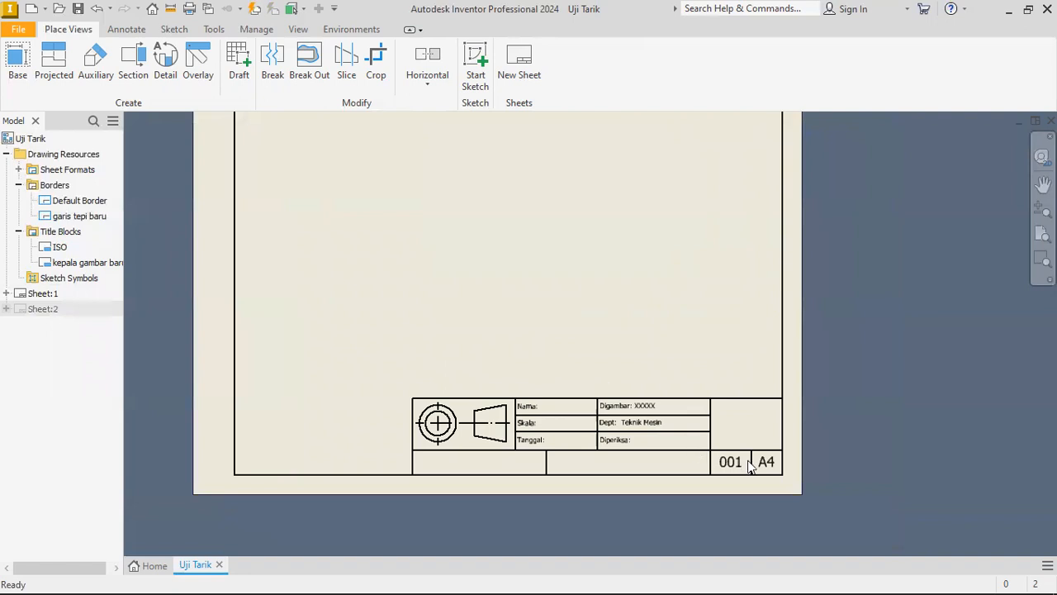
scroll(750, 466, up, 4)
scroll(746, 438, down, 2)
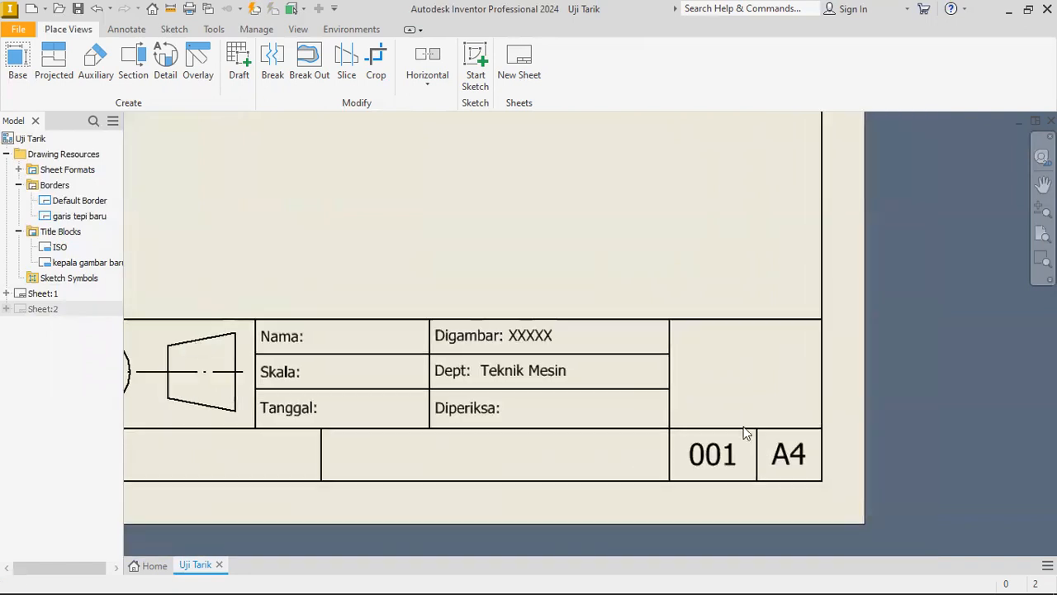
Change the size of Sheet:1 to A1 and inspect its title block.
right_click(45, 295)
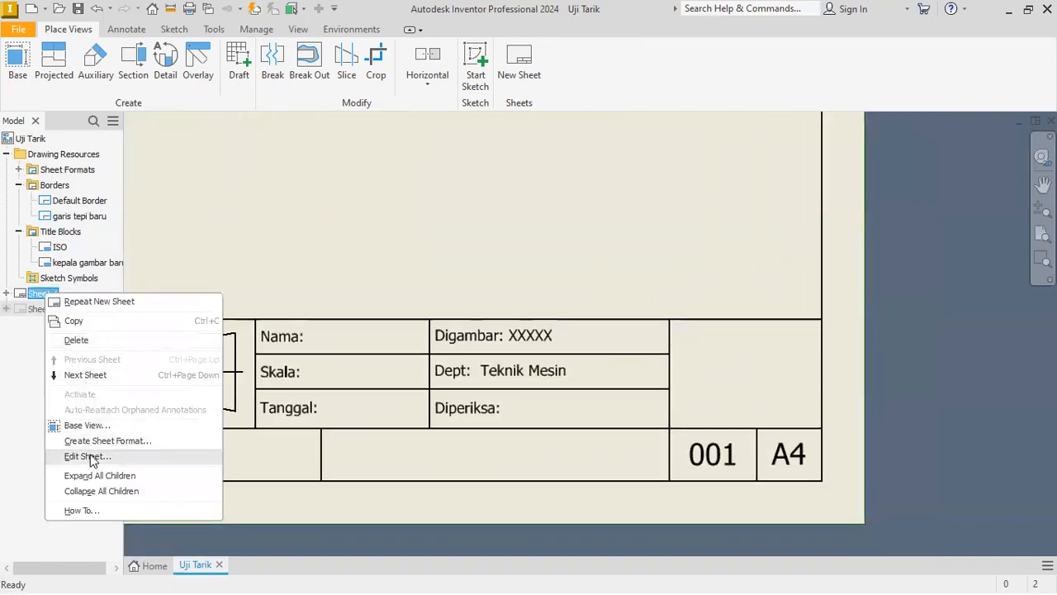
click(173, 214)
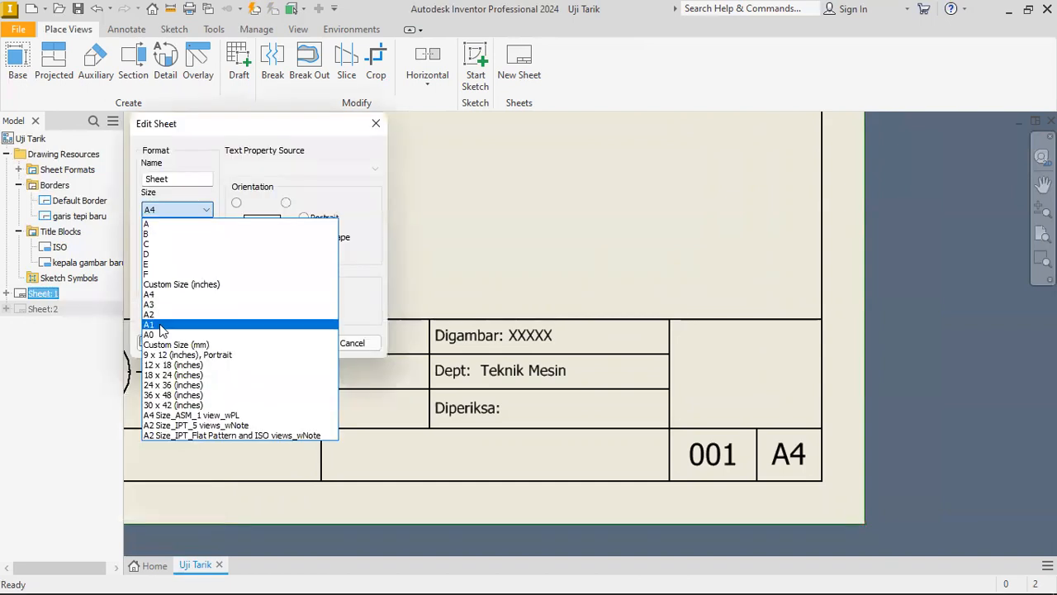
click(299, 330)
click(289, 343)
middle_drag(734, 479, 545, 373)
scroll(740, 424, up, 6)
scroll(570, 295, down, 3)
scroll(468, 321, up, 4)
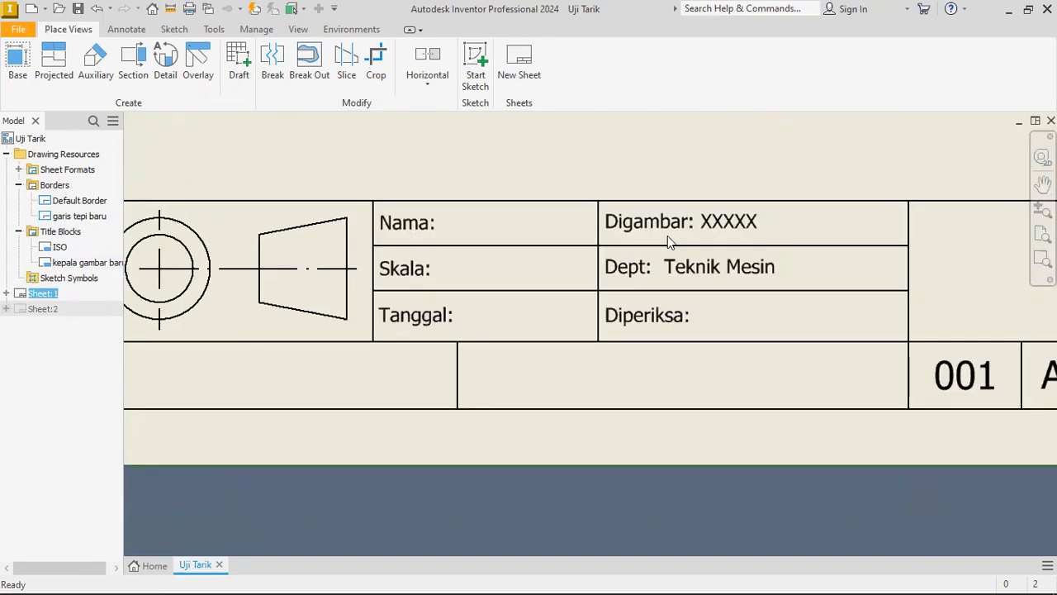
Open the kepala gambar baru title block for editing and open the text of its Nama label.
right_click(65, 262)
click(88, 322)
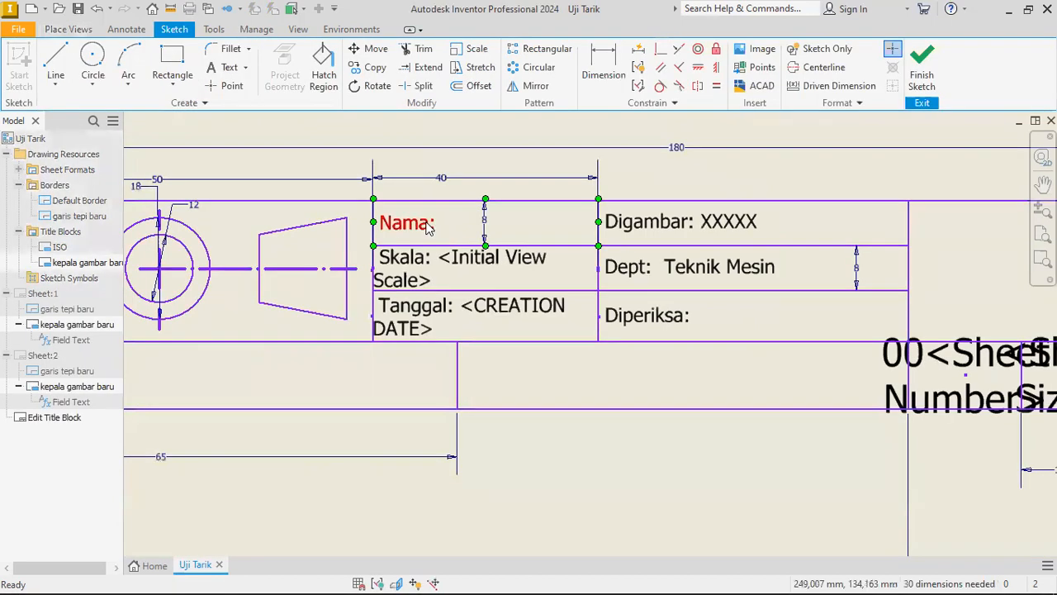
double_click(427, 227)
Replace the Nama label text with "Satuan: mm".
drag(446, 340, 397, 338)
click(405, 344)
text(IS)
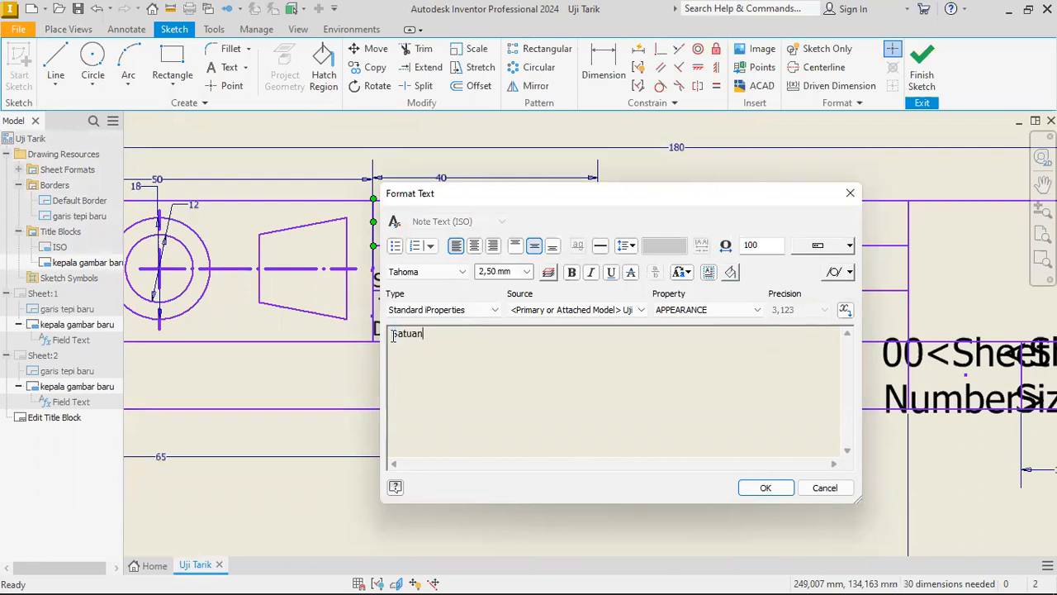
text( mm)
Make this first-row text read "Skala:" followed by the Initial View Scale sheet property.
drag(477, 342, 397, 334)
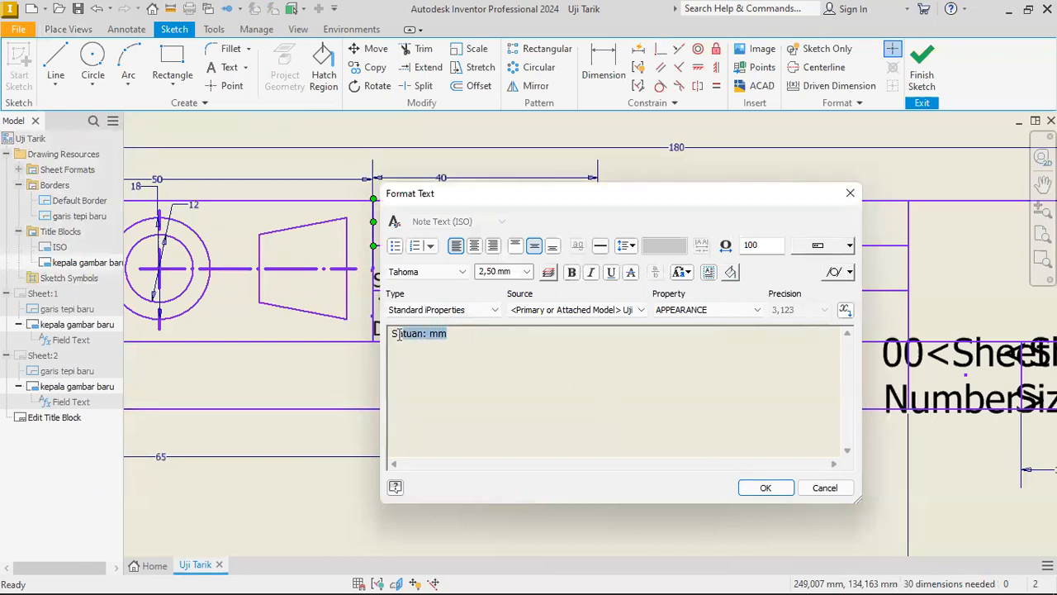
text(kala:)
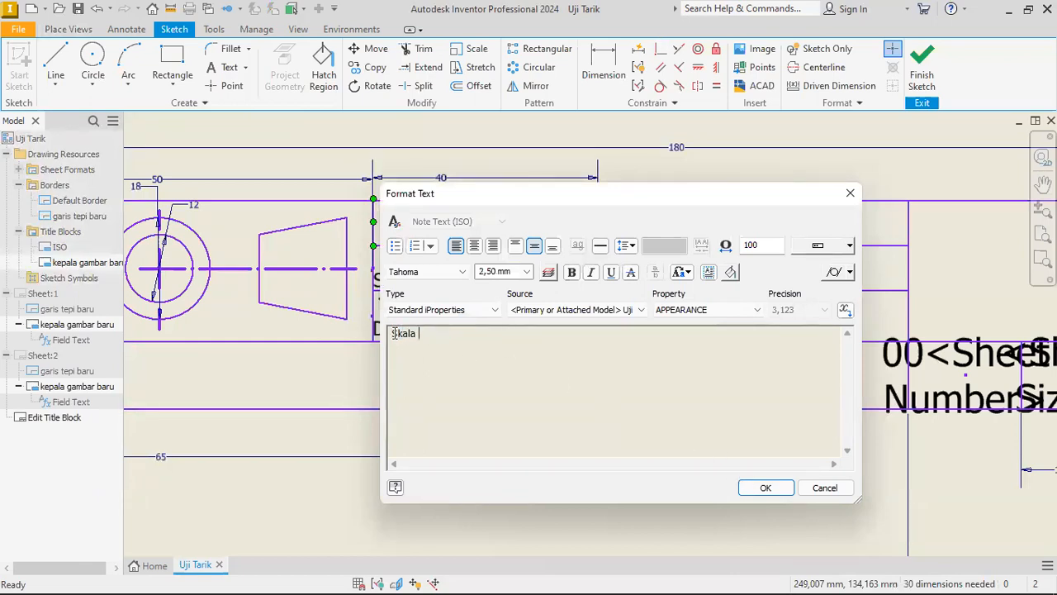
click(446, 309)
click(439, 345)
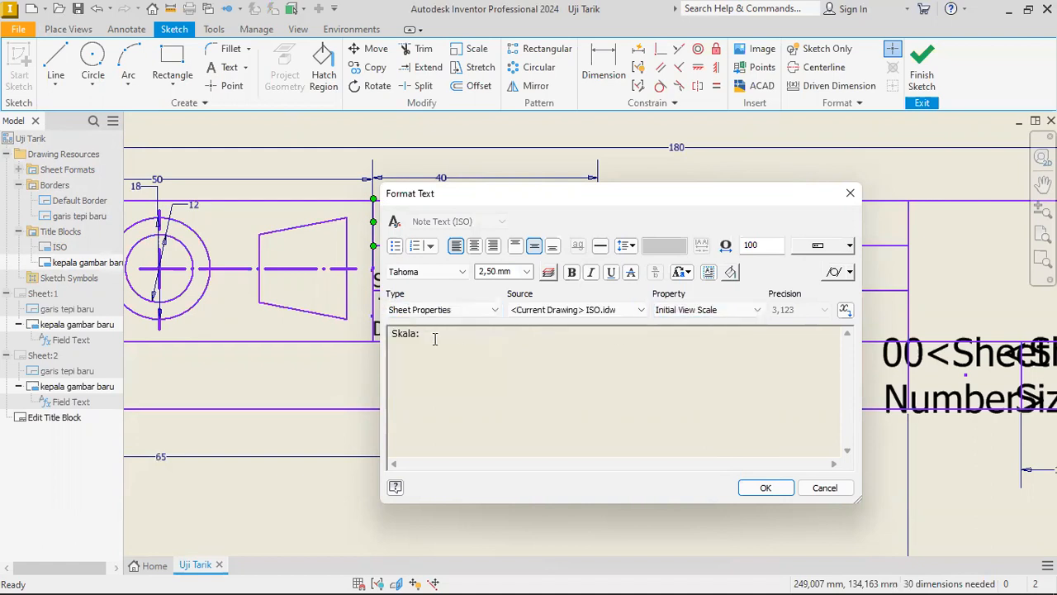
click(850, 311)
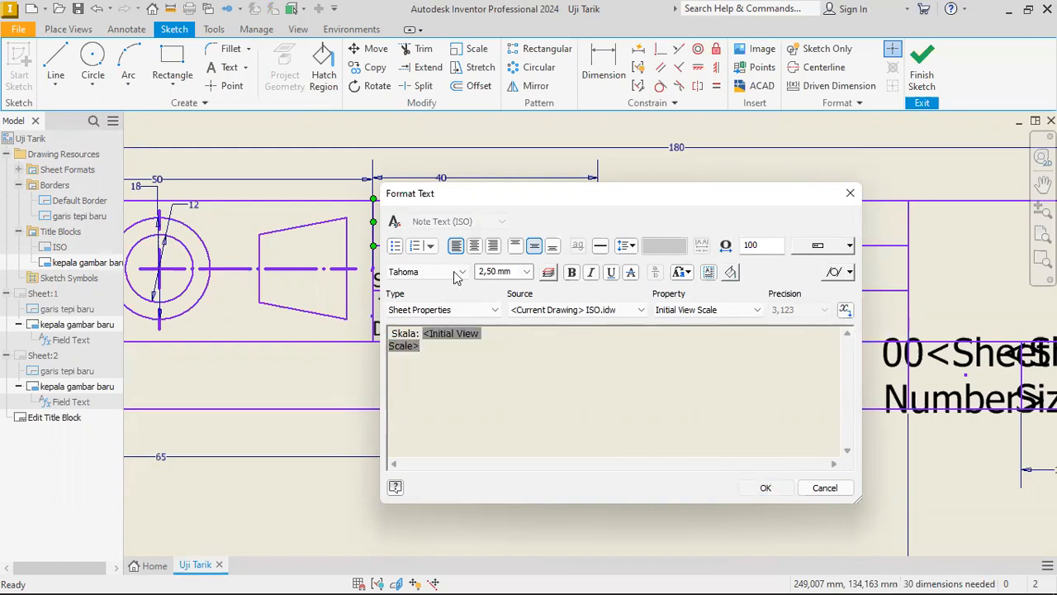
Replace the scale text in the title block's middle row with "Satuan: mm" and finish the title block edit.
drag(423, 346, 393, 334)
text(Satuan:)
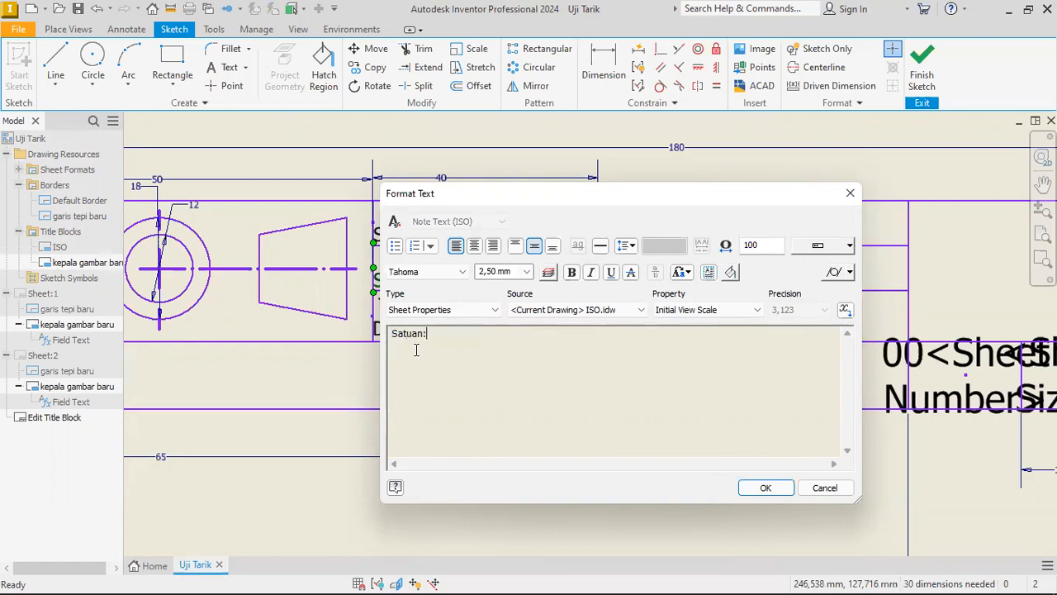
click(772, 492)
scroll(519, 295, down, 1)
double_click(514, 296)
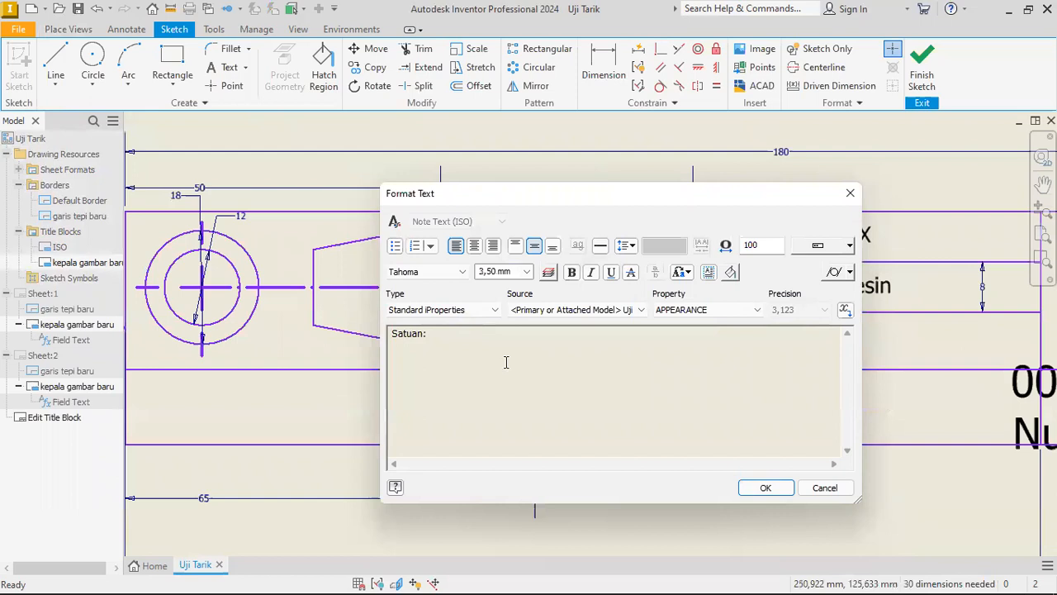
click(765, 488)
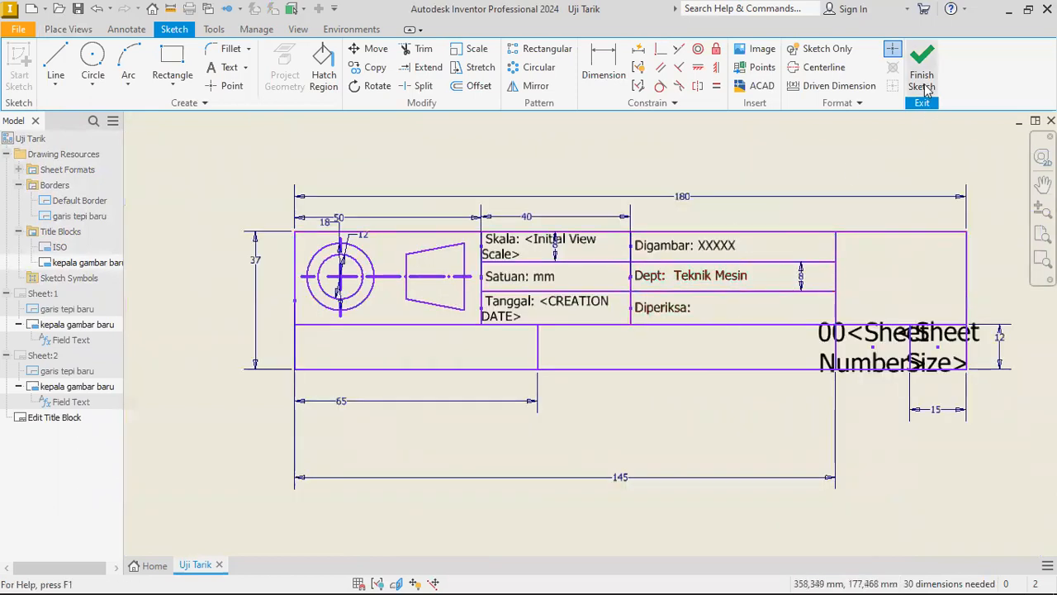
click(558, 283)
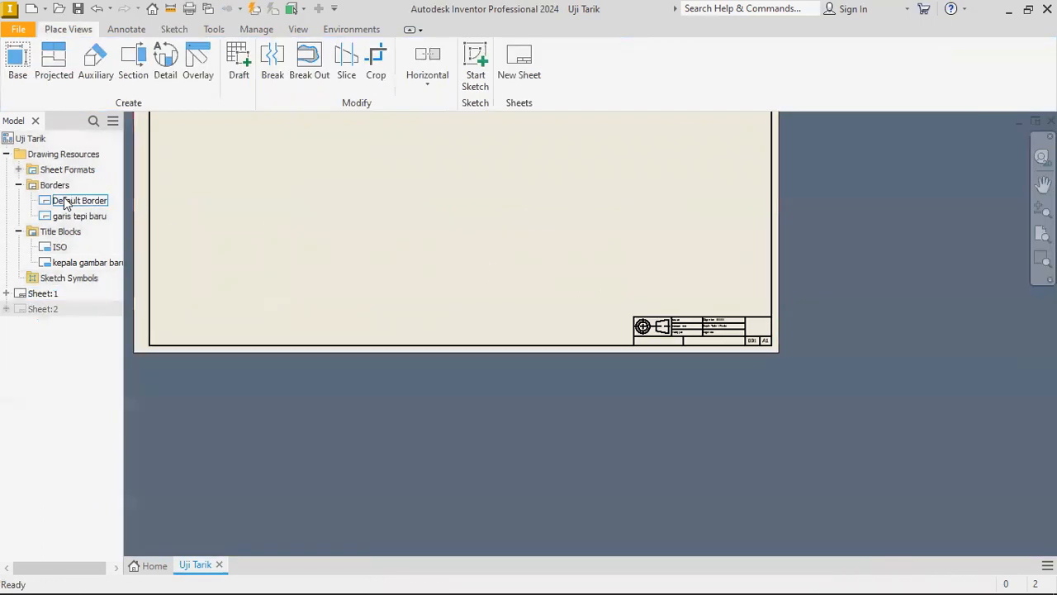
Collapse the drawing resources and change the size of Sheet:1 to A3.
click(6, 154)
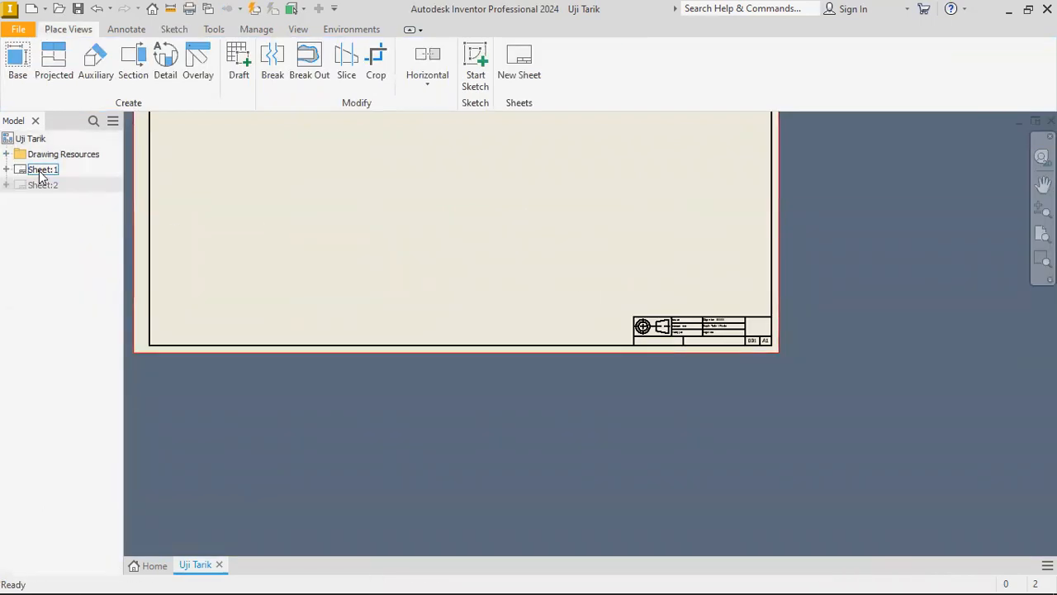
right_click(39, 170)
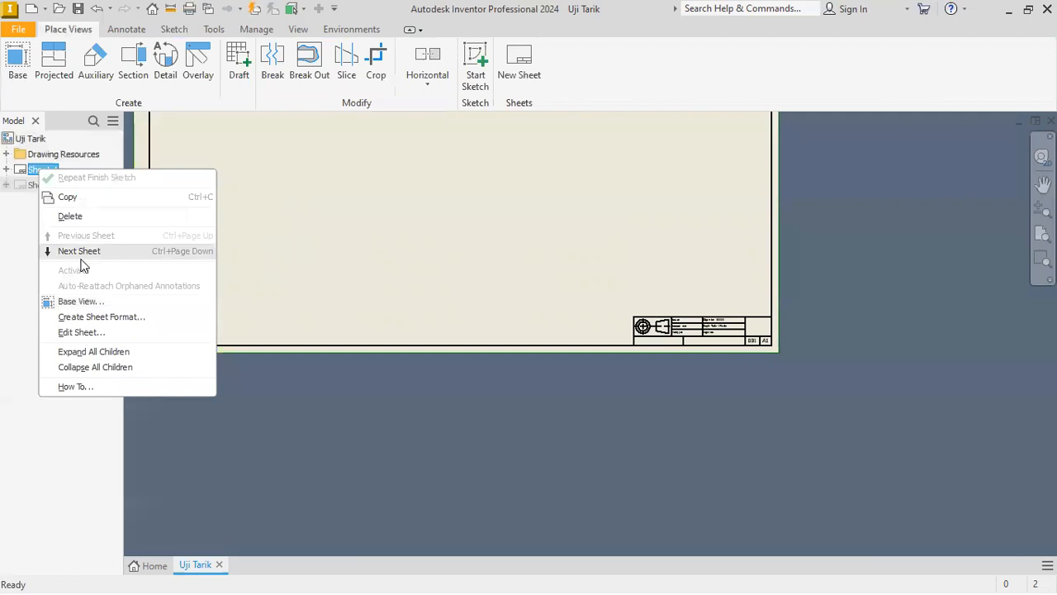
click(80, 332)
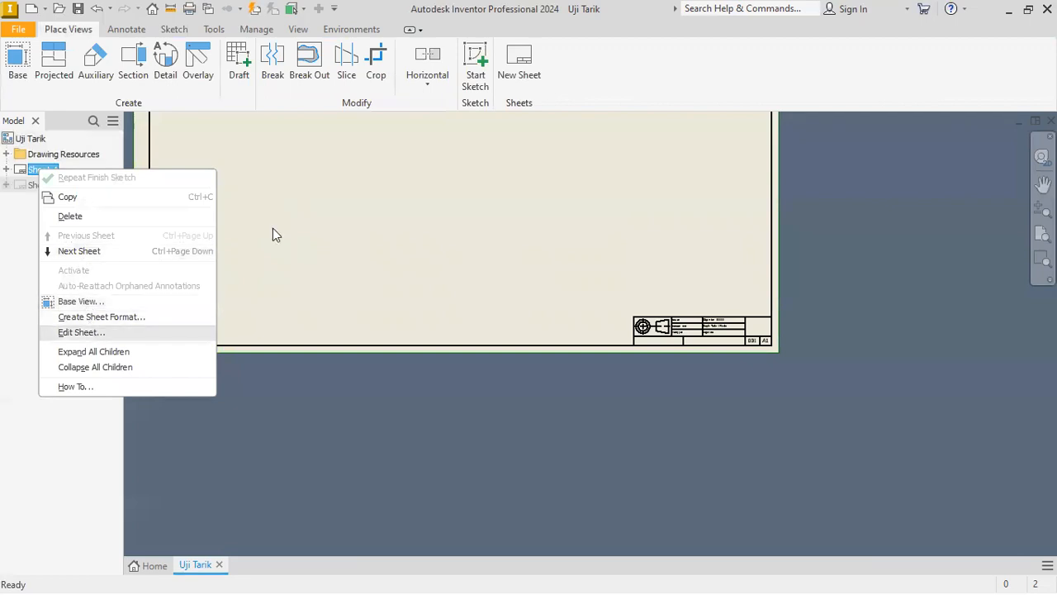
click(175, 210)
click(291, 339)
Examine the A3 sheet's border and the label, number and size cells of its title block.
middle_drag(529, 270, 452, 194)
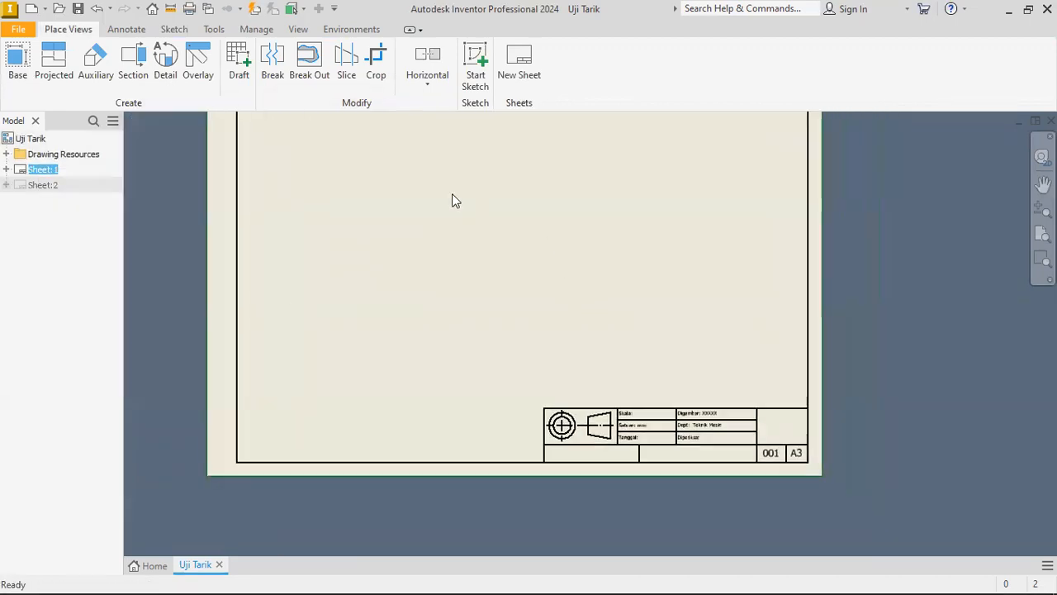
mouse_move(453, 238)
middle_down()
mouse_move(505, 285)
mouse_move(424, 192)
middle_up()
scroll(613, 342, up, 3)
scroll(619, 357, down, 3)
middle_drag(472, 296, 567, 328)
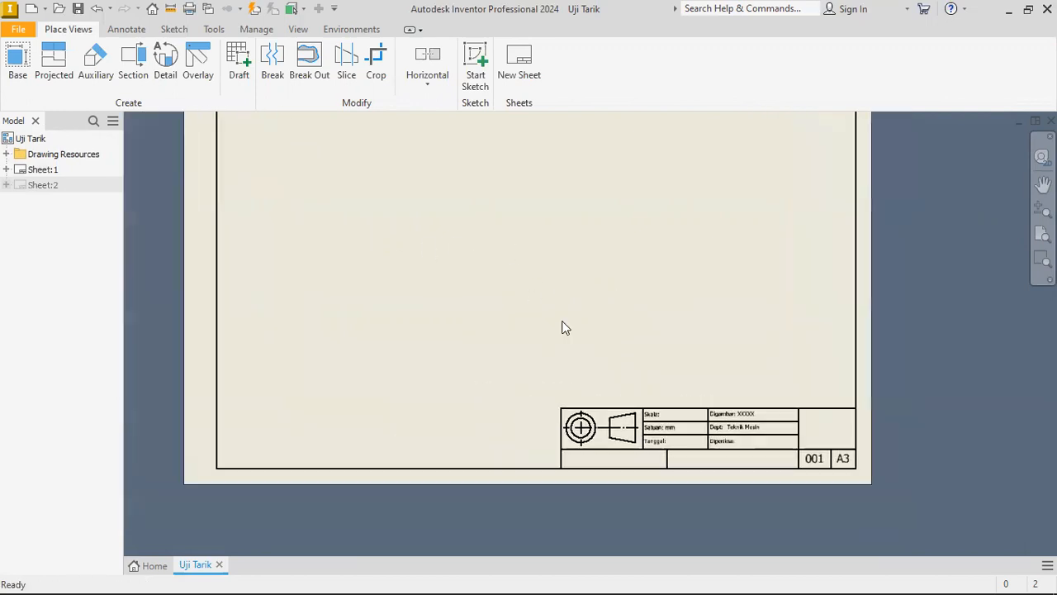
middle_drag(438, 279, 443, 289)
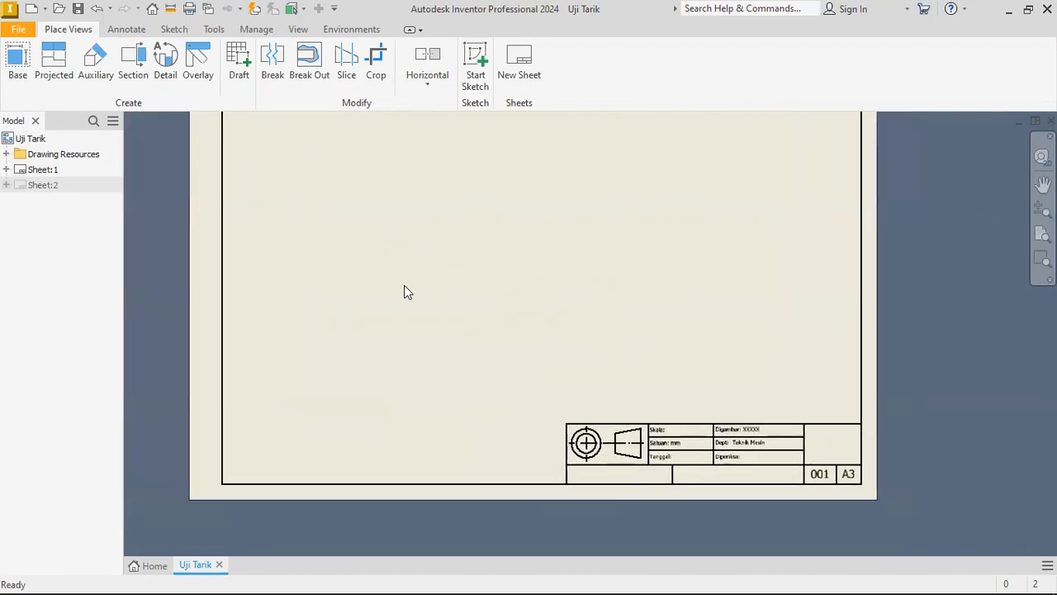
middle_drag(726, 430, 626, 367)
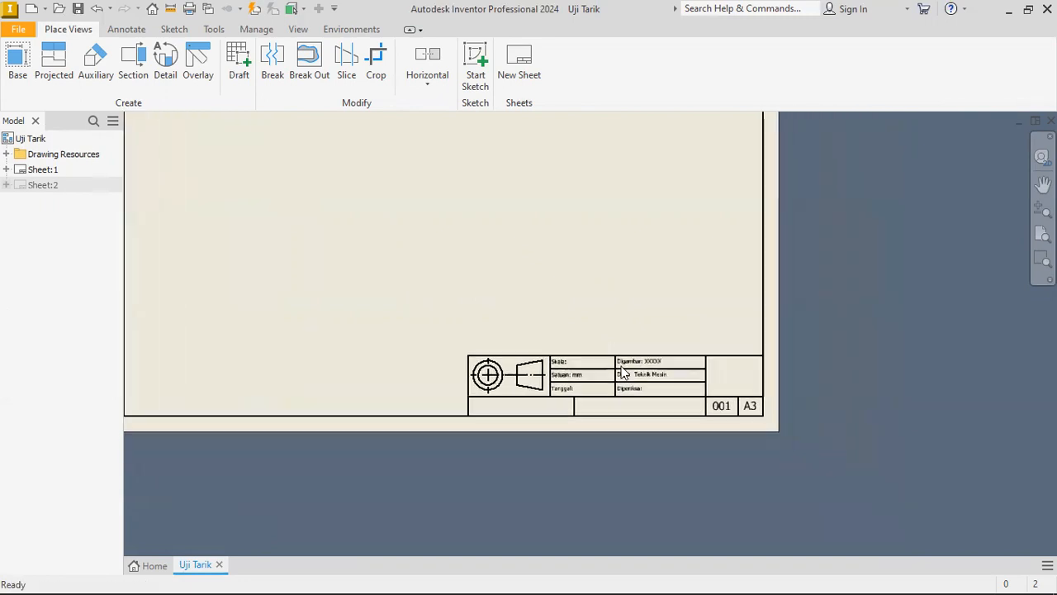
scroll(660, 419, up, 3)
scroll(550, 384, down, 3)
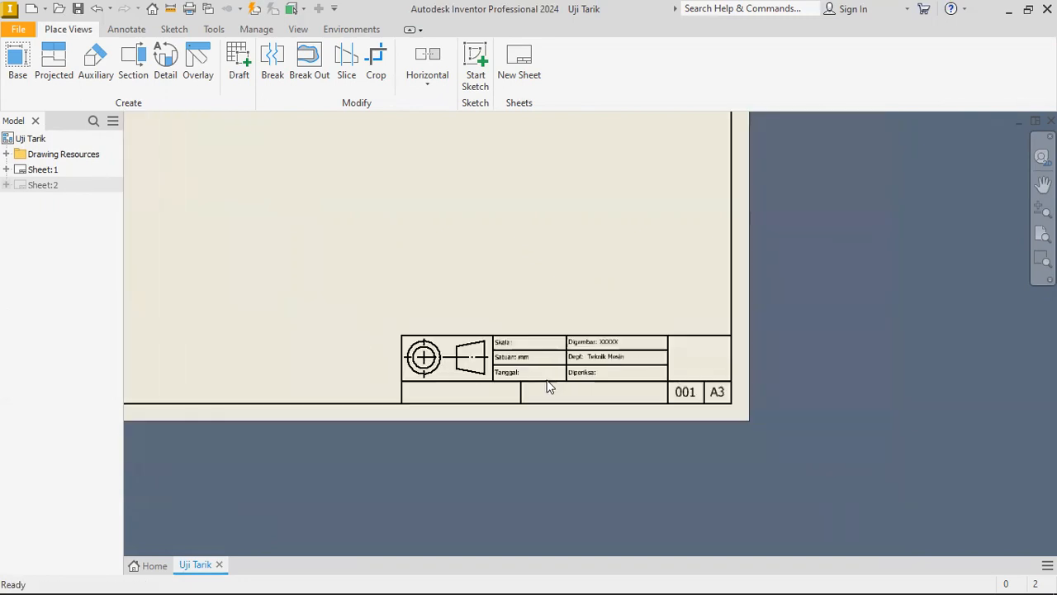
scroll(462, 378, up, 3)
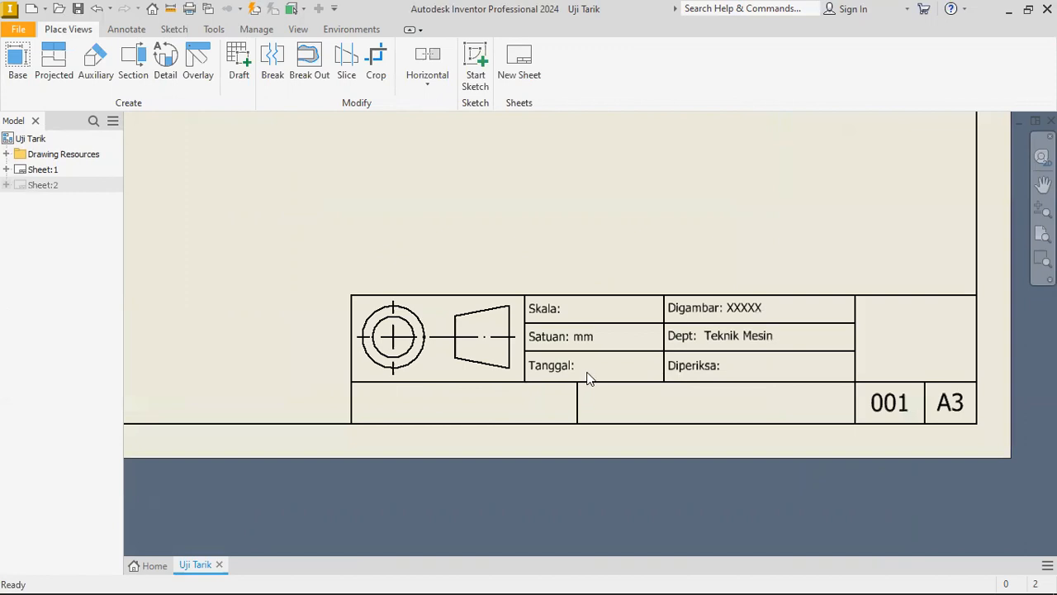
scroll(500, 347, down, 3)
scroll(420, 319, down, 5)
middle_drag(402, 295, 413, 312)
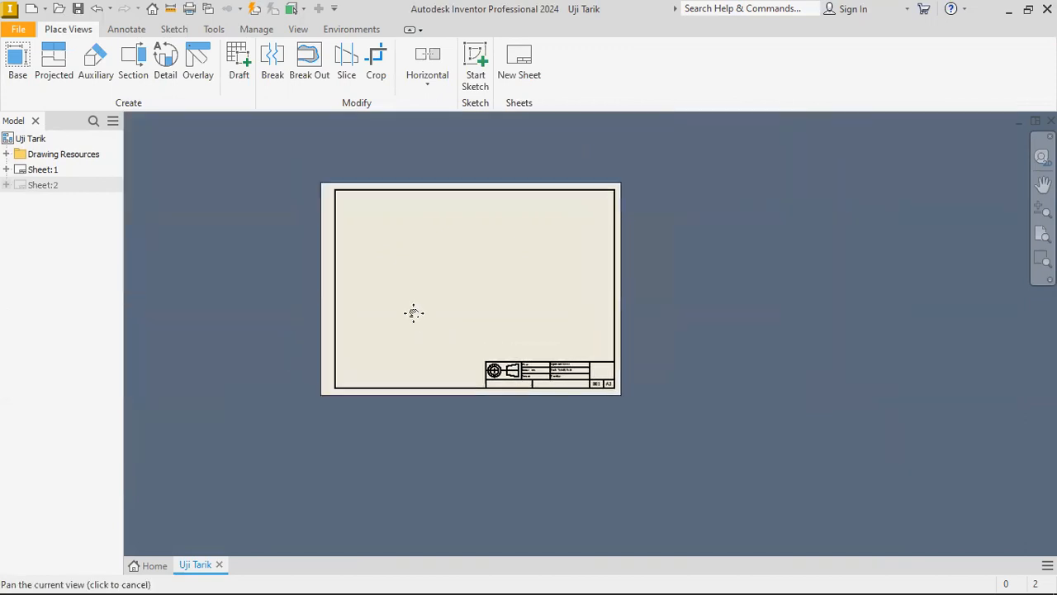
scroll(418, 317, up, 1)
scroll(420, 322, up, 4)
scroll(423, 330, down, 3)
scroll(569, 413, up, 5)
scroll(571, 387, down, 5)
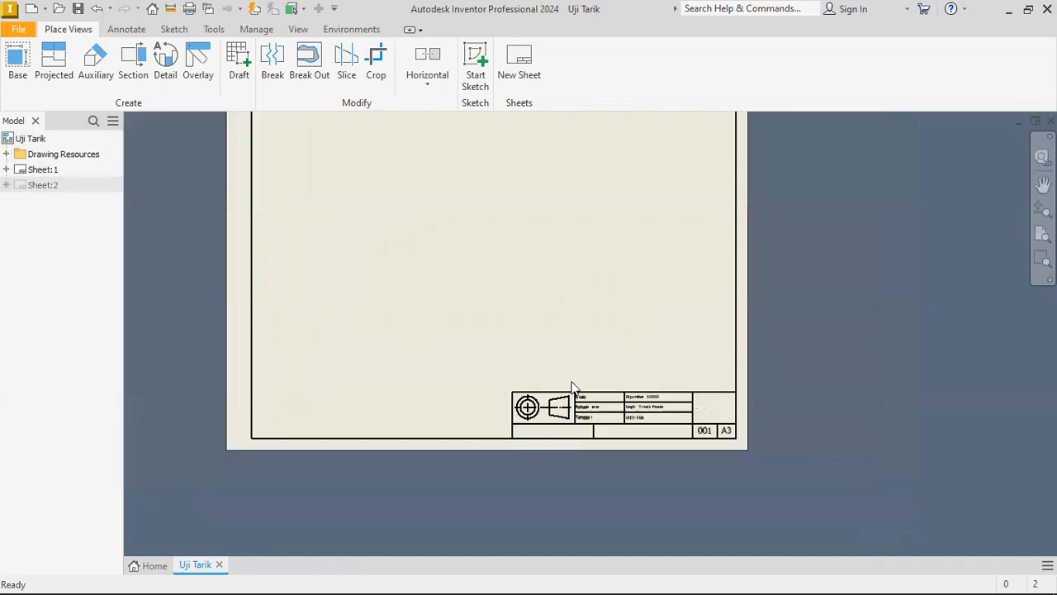
Look through the available Metric drawing templates for creating a new file, and close the dialog without creating one.
click(31, 8)
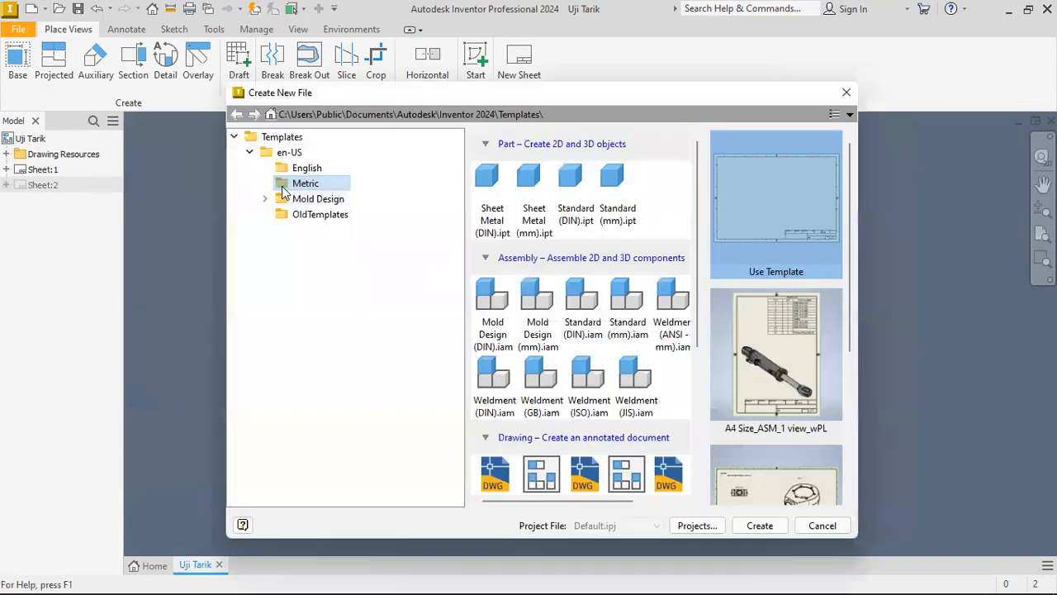
scroll(521, 280, down, 4)
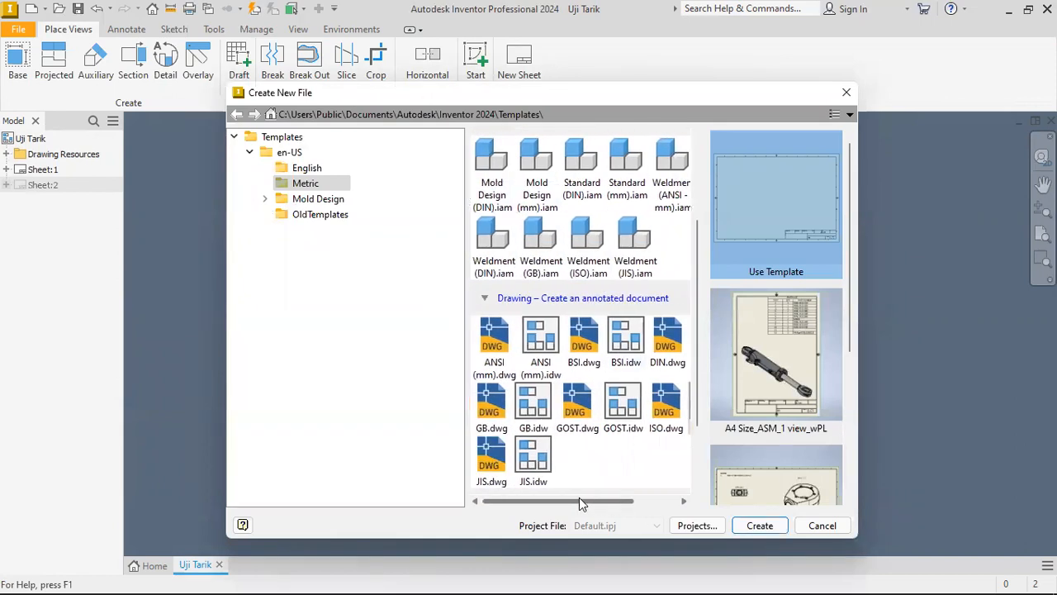
scroll(615, 380, down, 3)
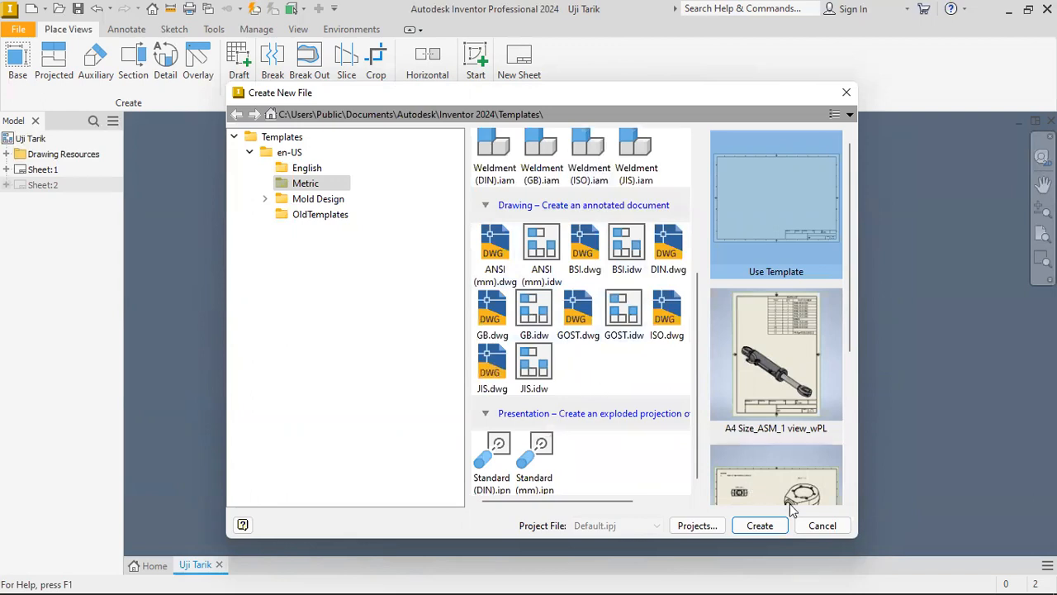
click(820, 525)
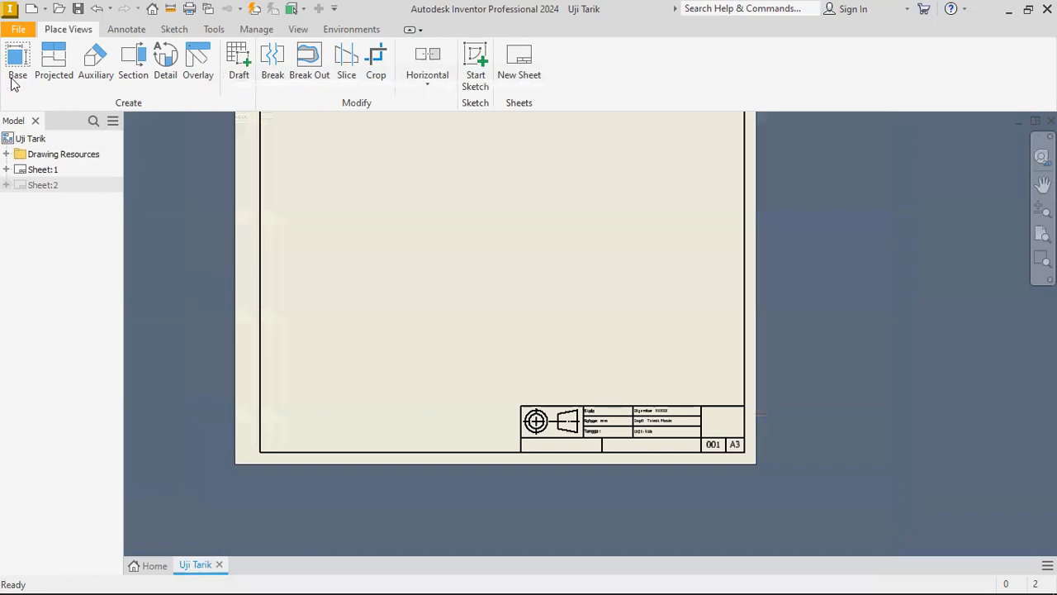
Start saving a copy of the drawing as a template and browse on drive C to Users, Public, Public Documents, Autodesk, Inventor 2024.
click(20, 31)
mouse_move(95, 202)
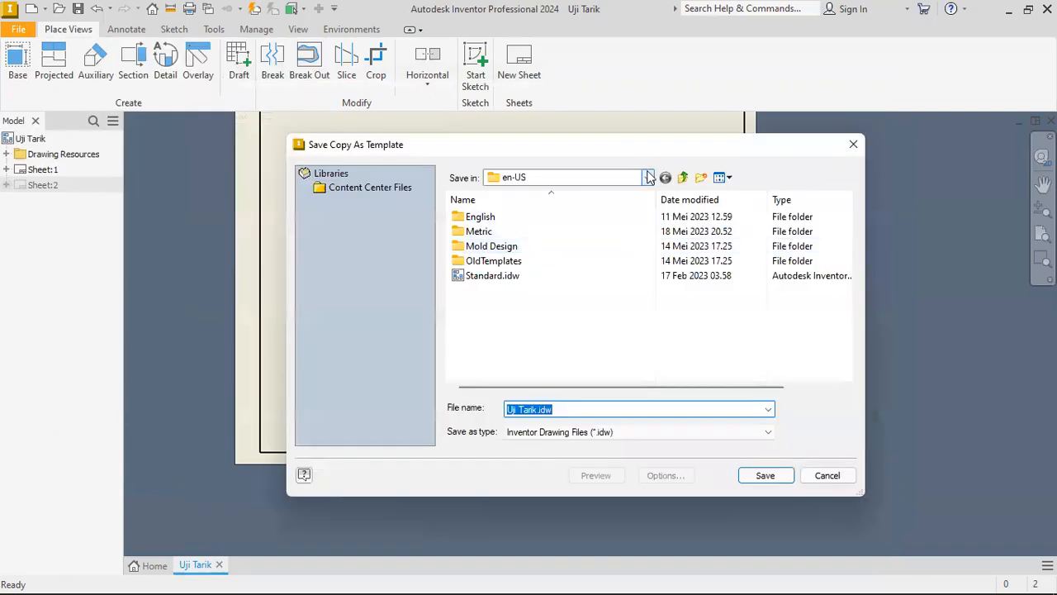
click(648, 177)
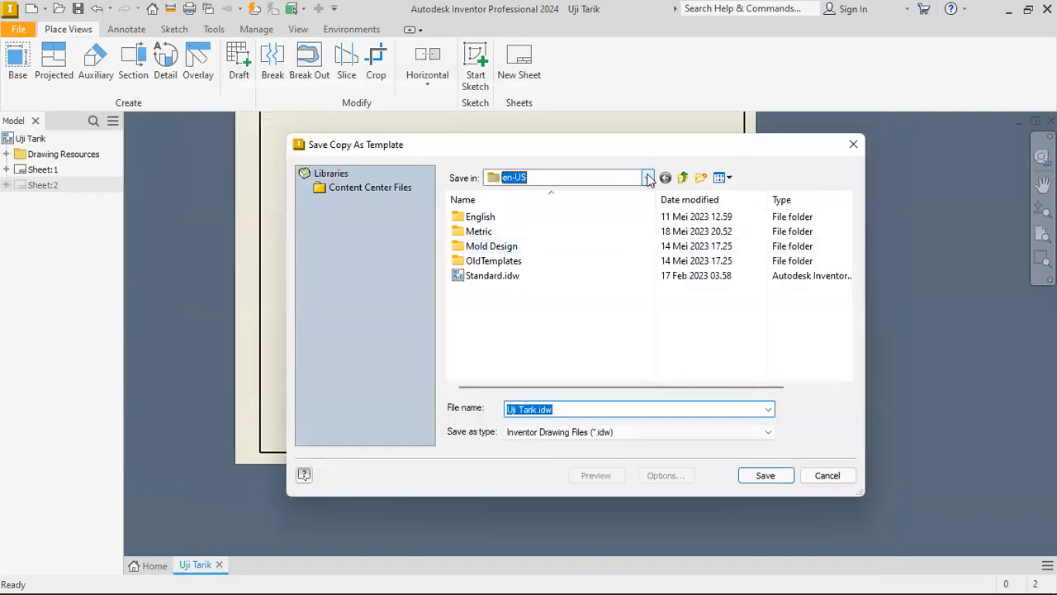
click(548, 342)
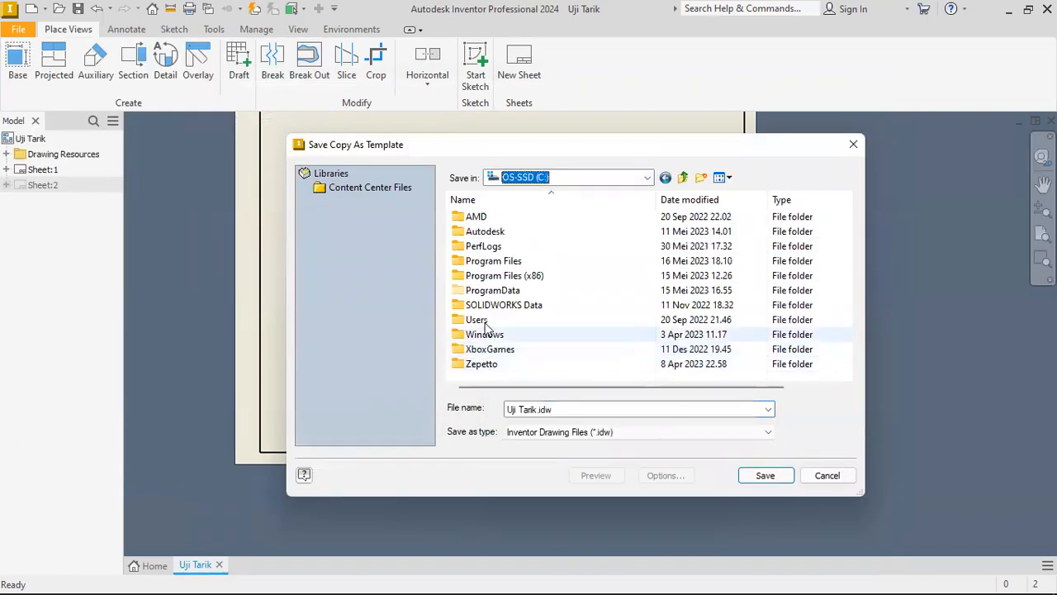
click(486, 322)
double_click(485, 321)
double_click(481, 246)
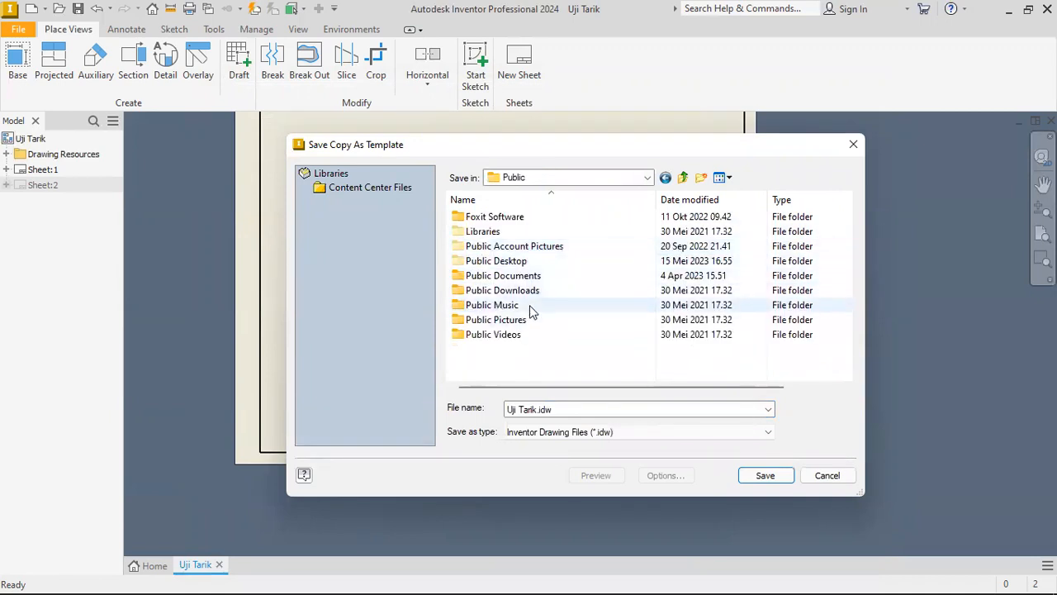
double_click(499, 275)
double_click(500, 260)
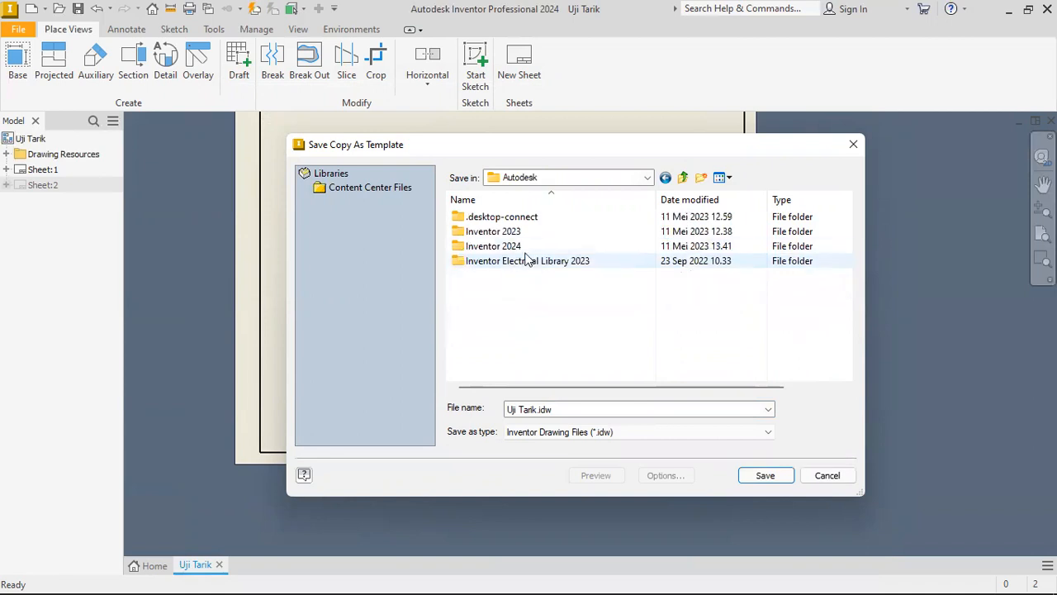
double_click(491, 246)
Choose the Metric folder inside Templates, en-US as the template's save location.
scroll(496, 322, down, 1)
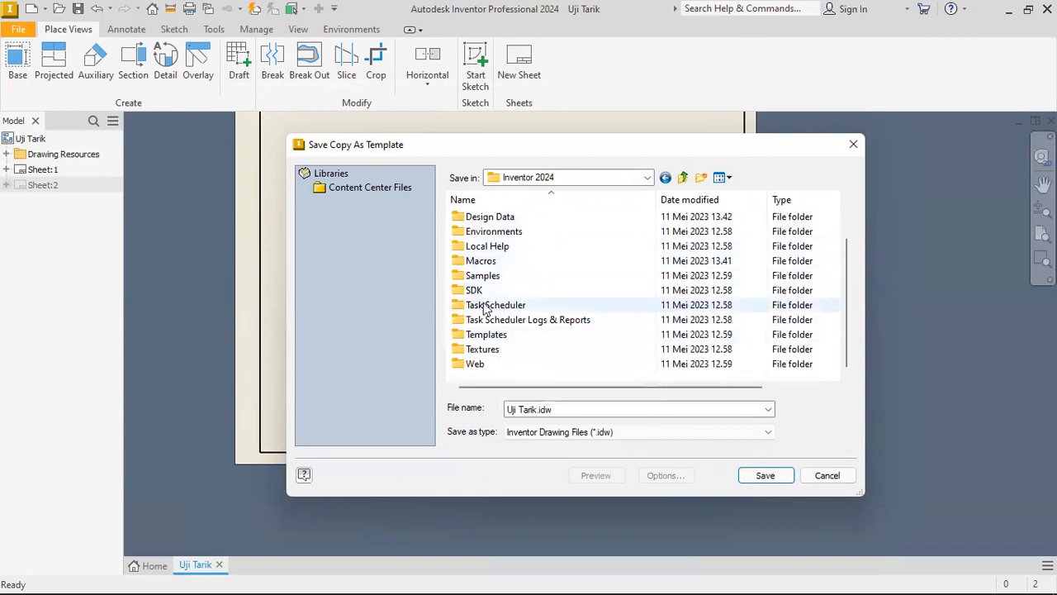
scroll(512, 322, up, 1)
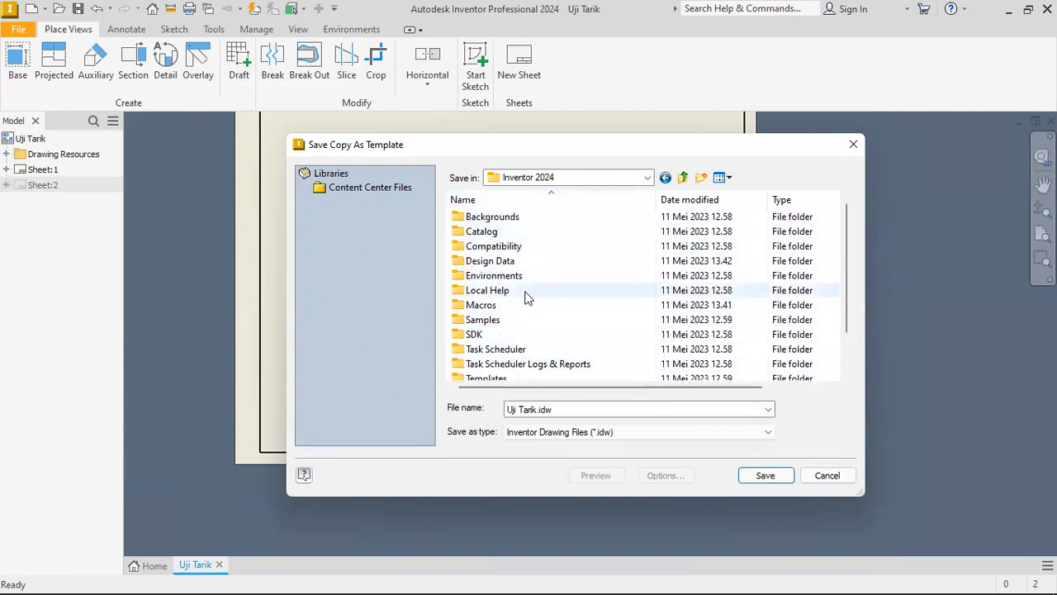
scroll(496, 347, down, 1)
double_click(487, 337)
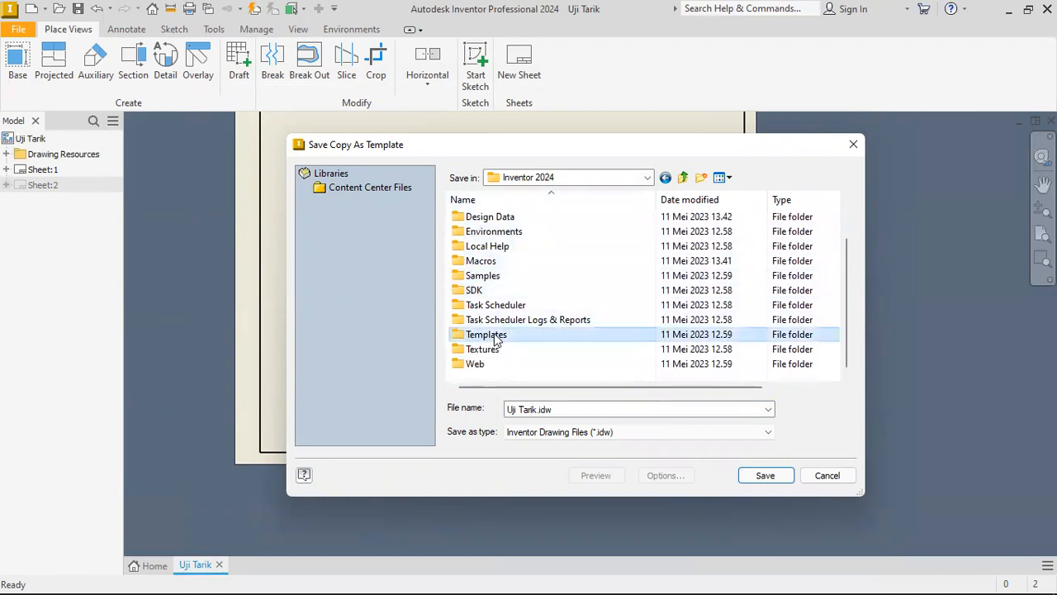
double_click(486, 217)
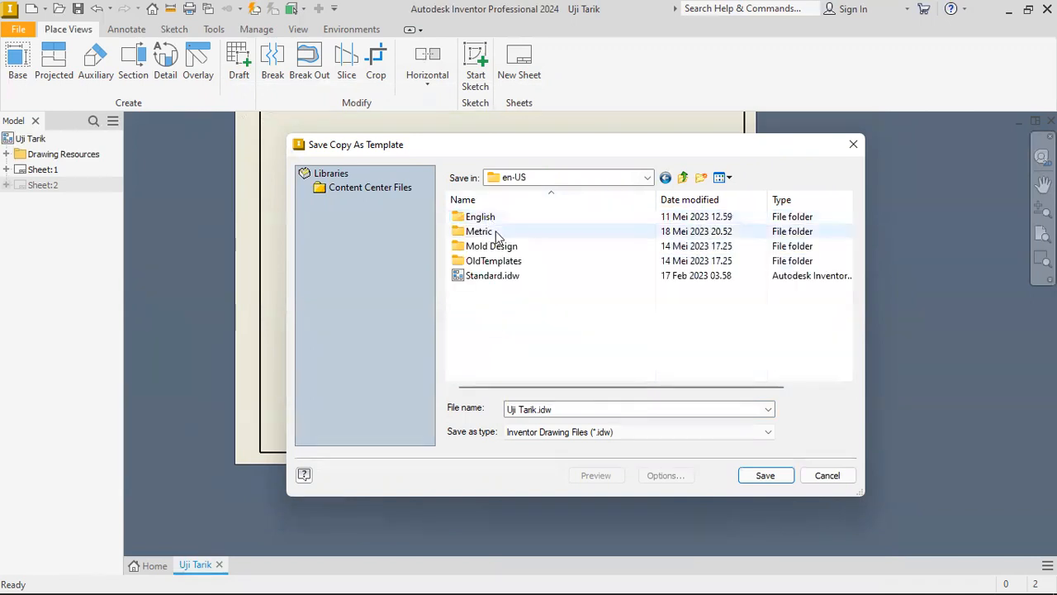
double_click(484, 232)
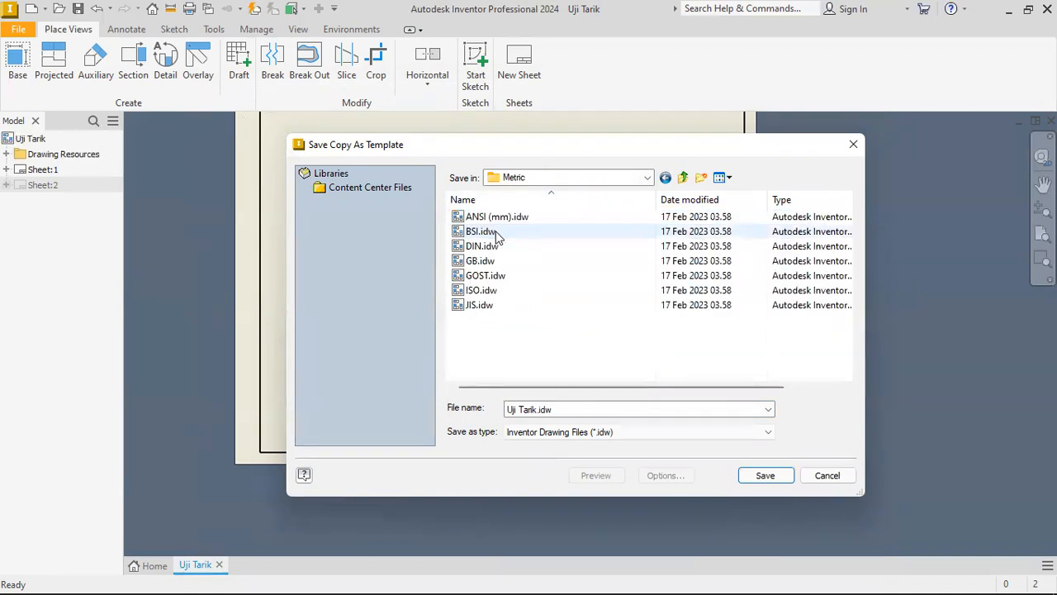
Name the template copy Template Drawingku and save it in the Metric templates folder.
click(569, 411)
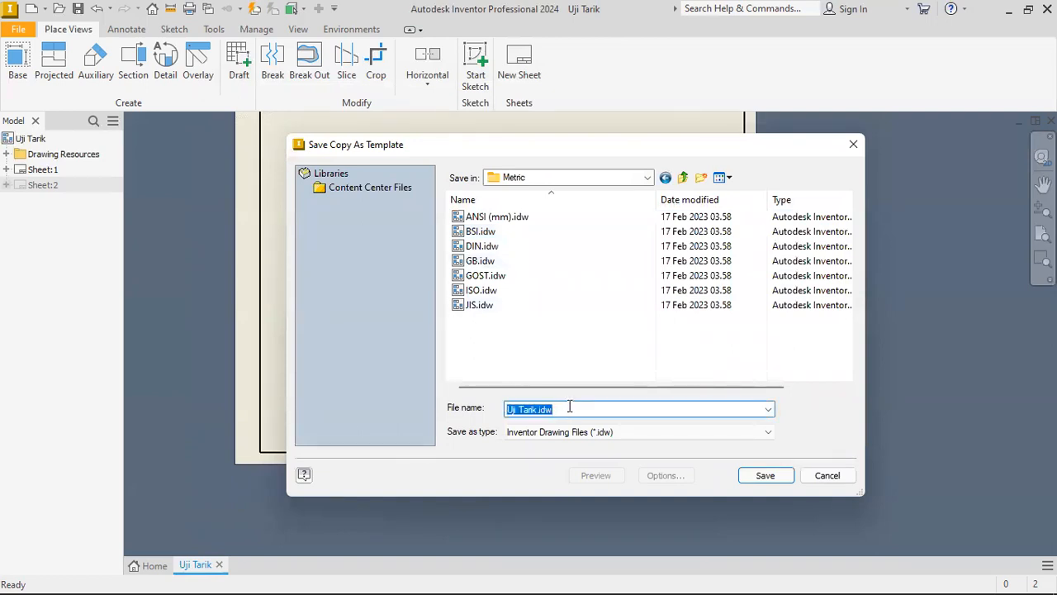
text(Template Drawing)
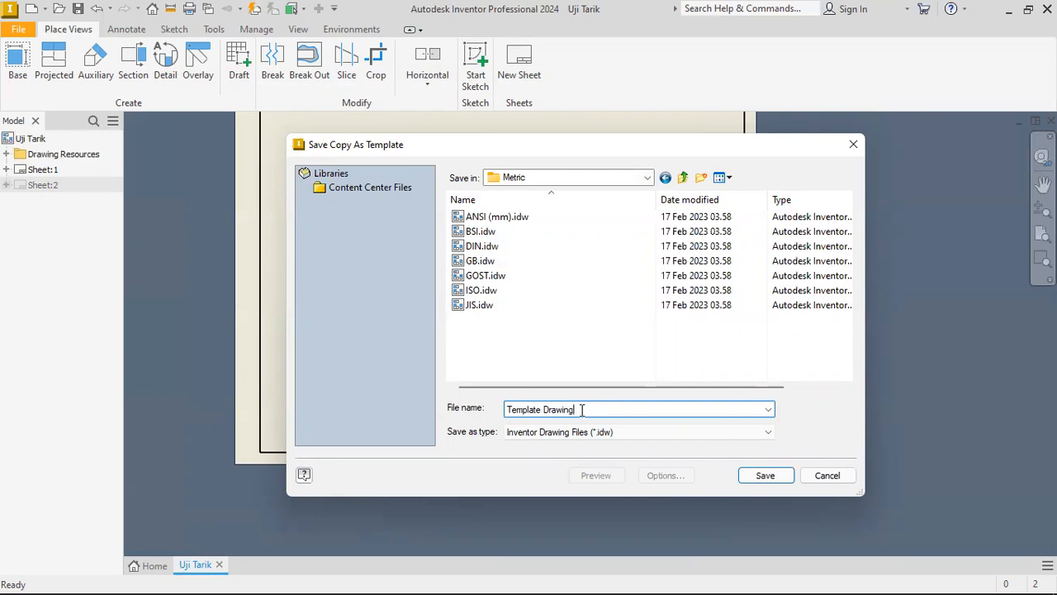
click(755, 479)
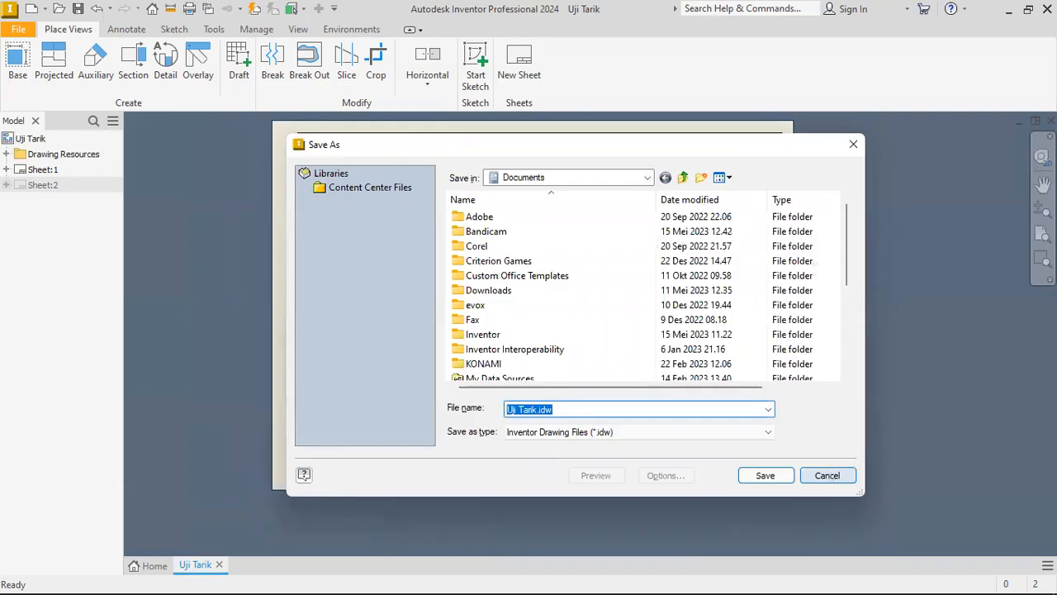
Cancel saving the open drawing under its own name and locate Template Drawingku.idw among the Metric drawing templates for new files.
click(826, 474)
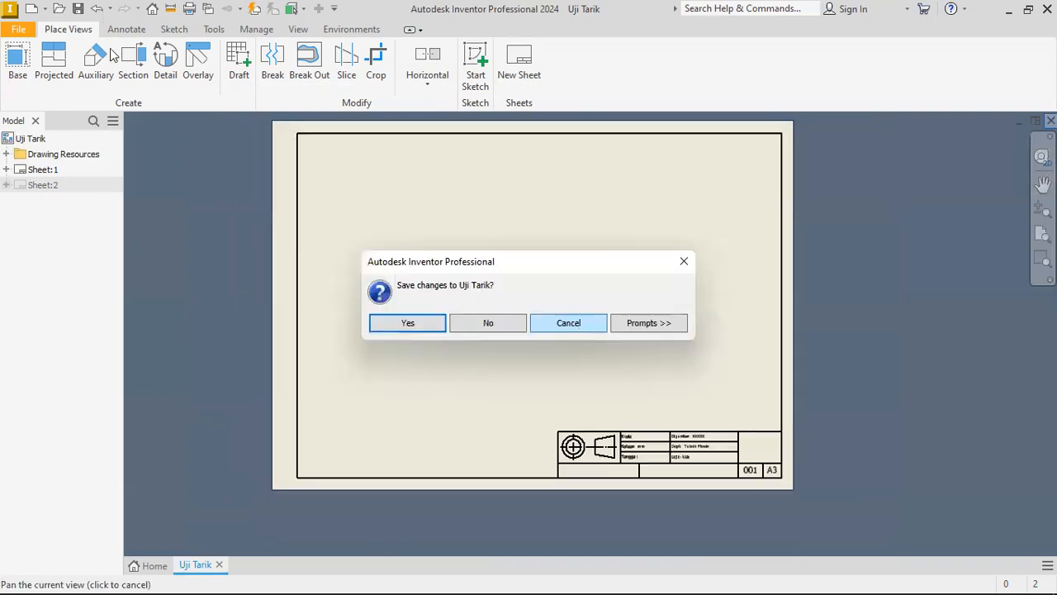
key(Escape)
click(31, 9)
scroll(648, 389, down, 4)
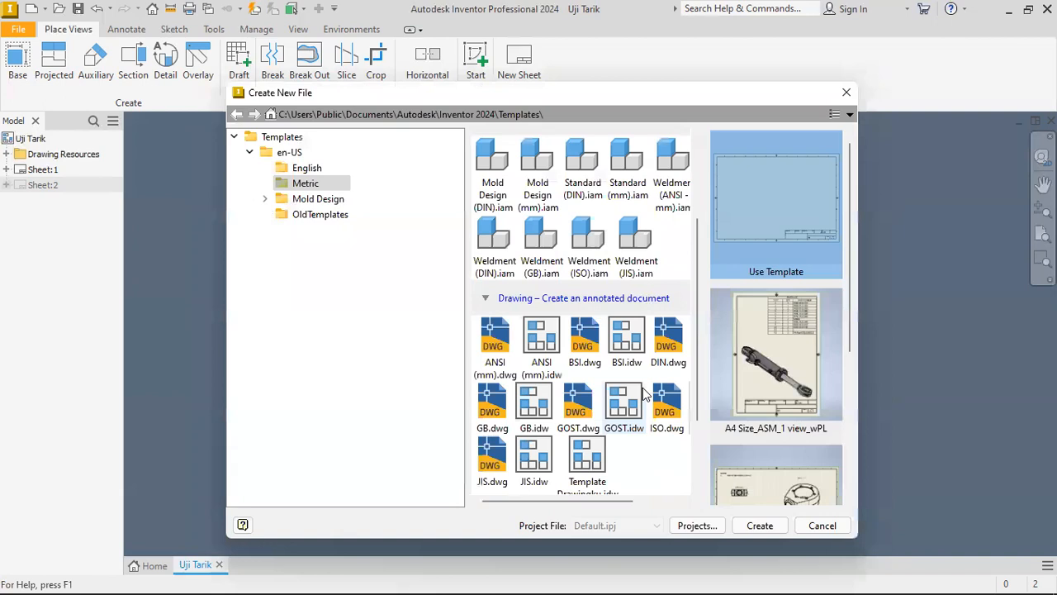
click(586, 426)
scroll(596, 446, down, 1)
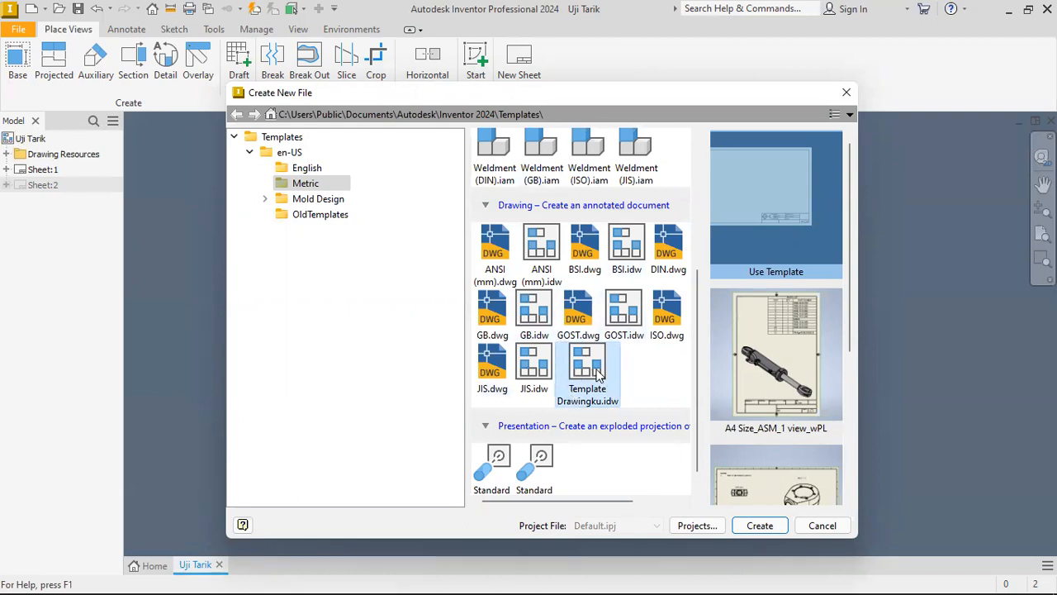
double_click(601, 376)
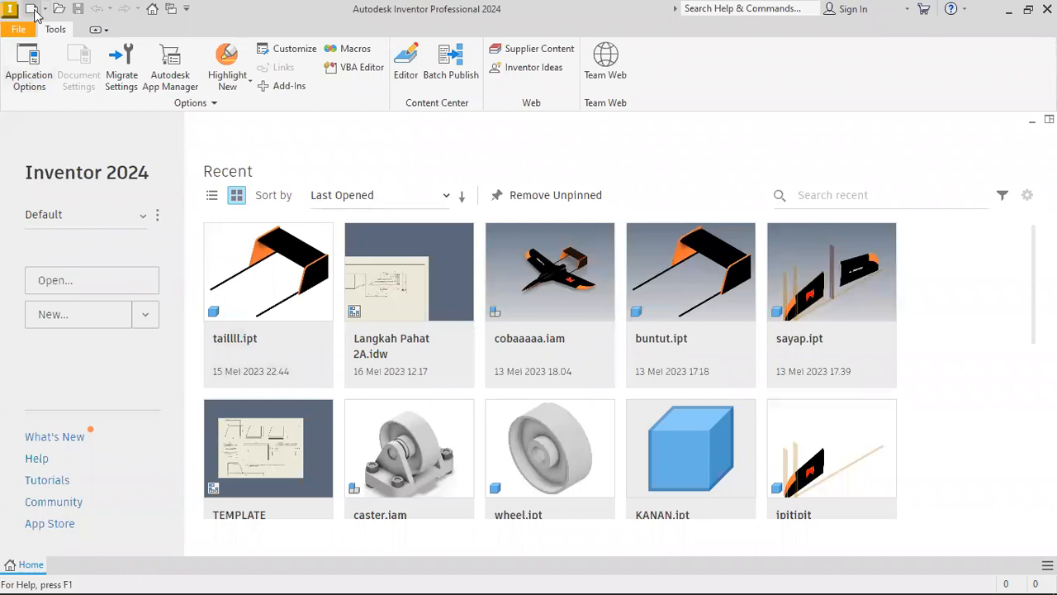
Create a new drawing from the Metric template Template Drawingku.idw.
click(33, 9)
scroll(593, 405, down, 2)
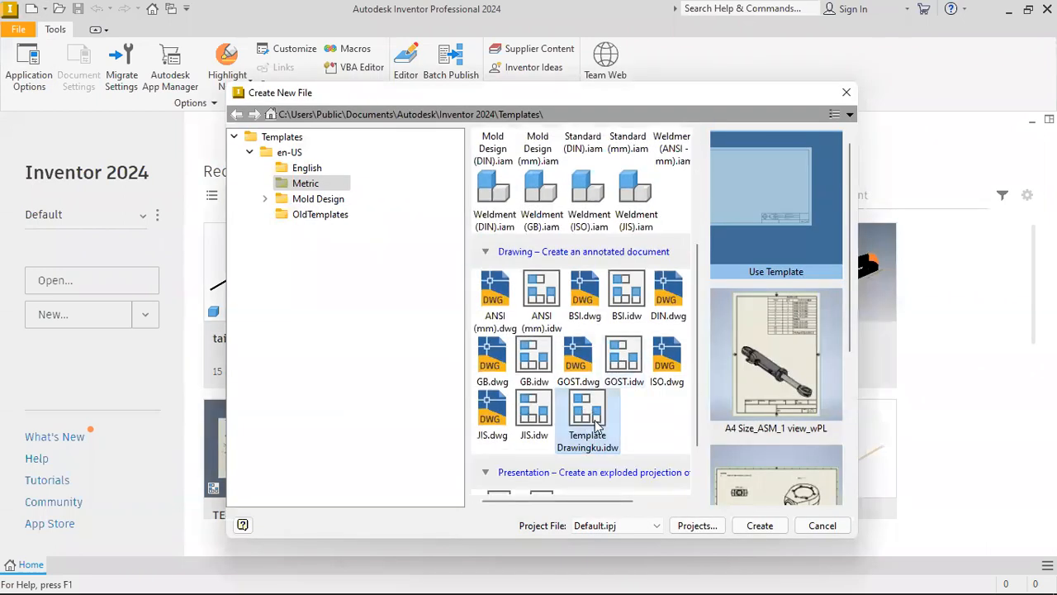
click(590, 422)
key(Return)
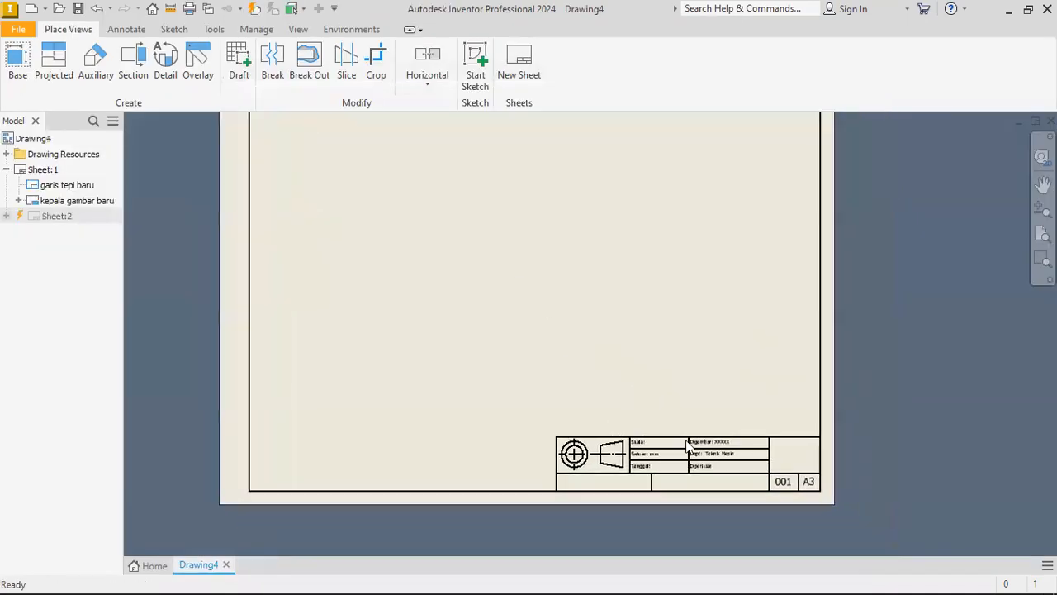
Examine the border and title block on the new drawing's A3 sheet.
scroll(686, 442, up, 3)
middle_drag(707, 470, 626, 385)
scroll(626, 385, down, 5)
middle_drag(482, 285, 512, 313)
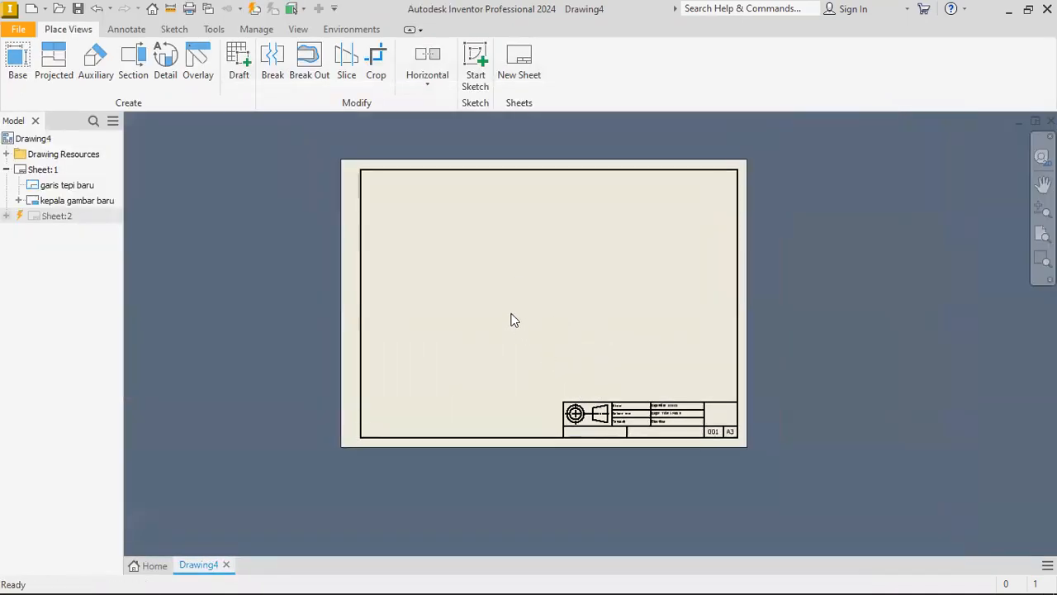
scroll(512, 320, up, 2)
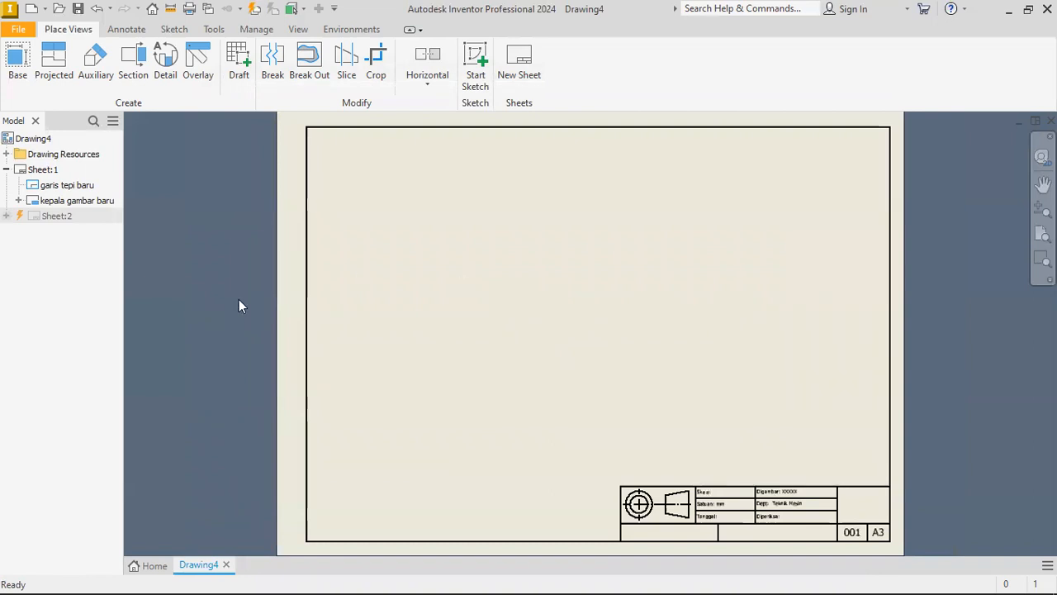
scroll(489, 228, down, 4)
scroll(531, 254, up, 2)
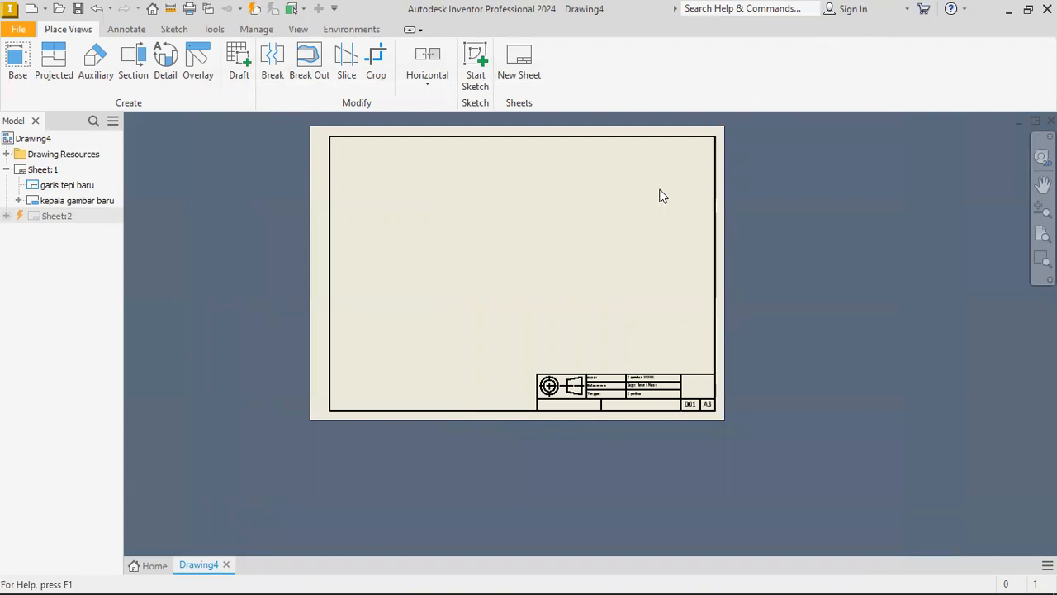
middle_drag(655, 173, 608, 195)
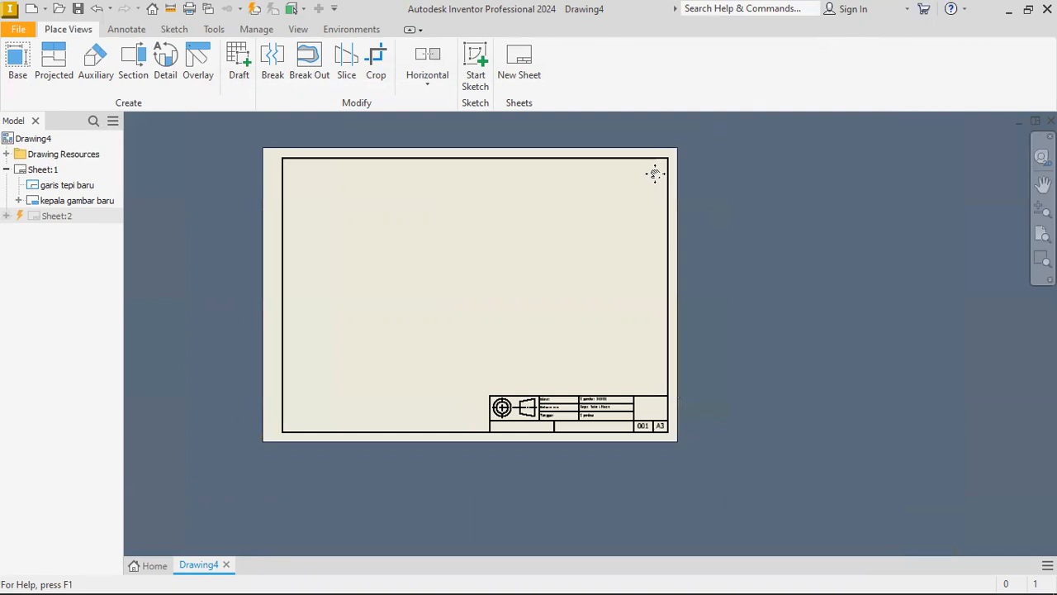